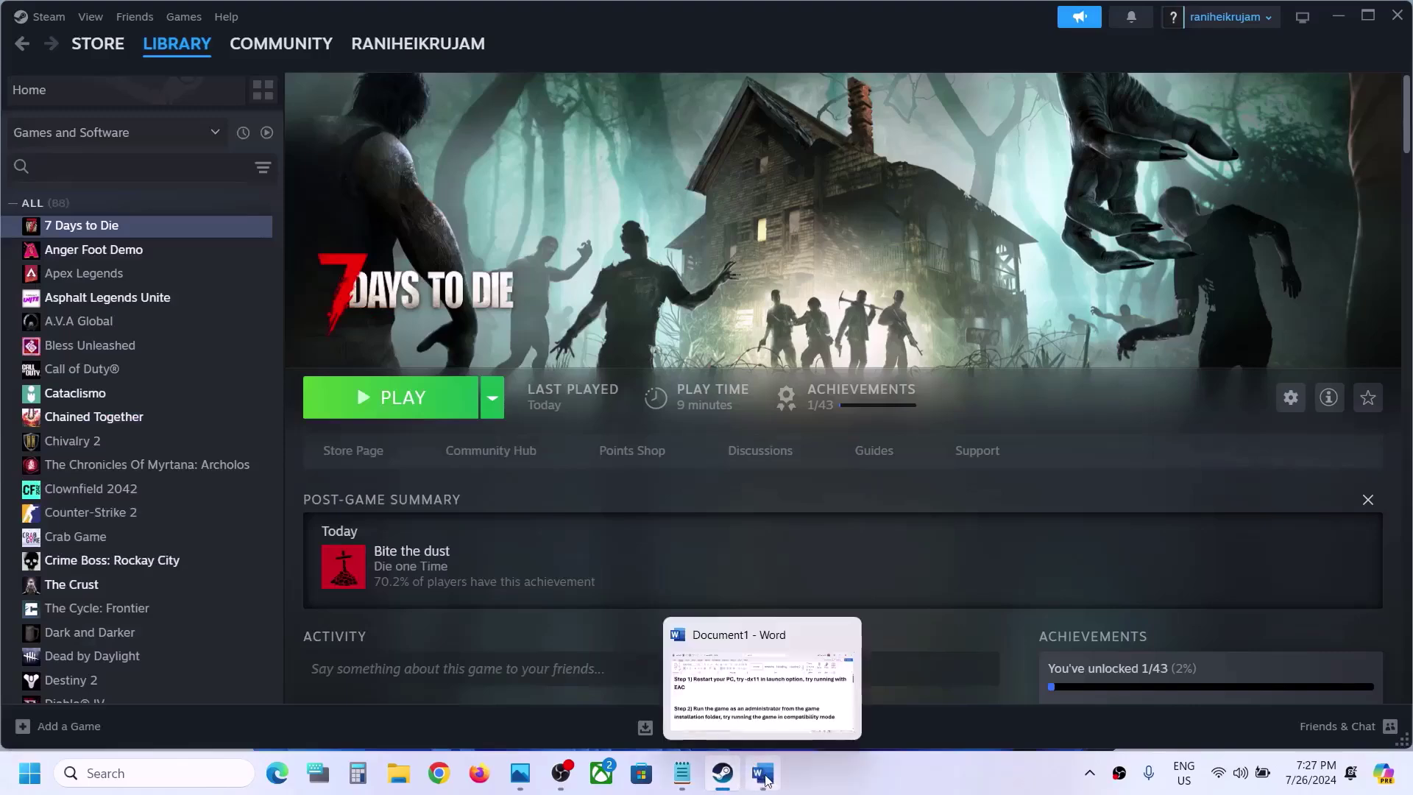
- Switch to the Word document, mark a passage in the troubleshooting notes, and return to Steam
{"action": "left_click", "coordinate": [759, 773]}
{"action": "left_click_drag", "start_coordinate": [181, 430], "coordinate": [383, 495]}
{"action": "left_click", "coordinate": [722, 686]}
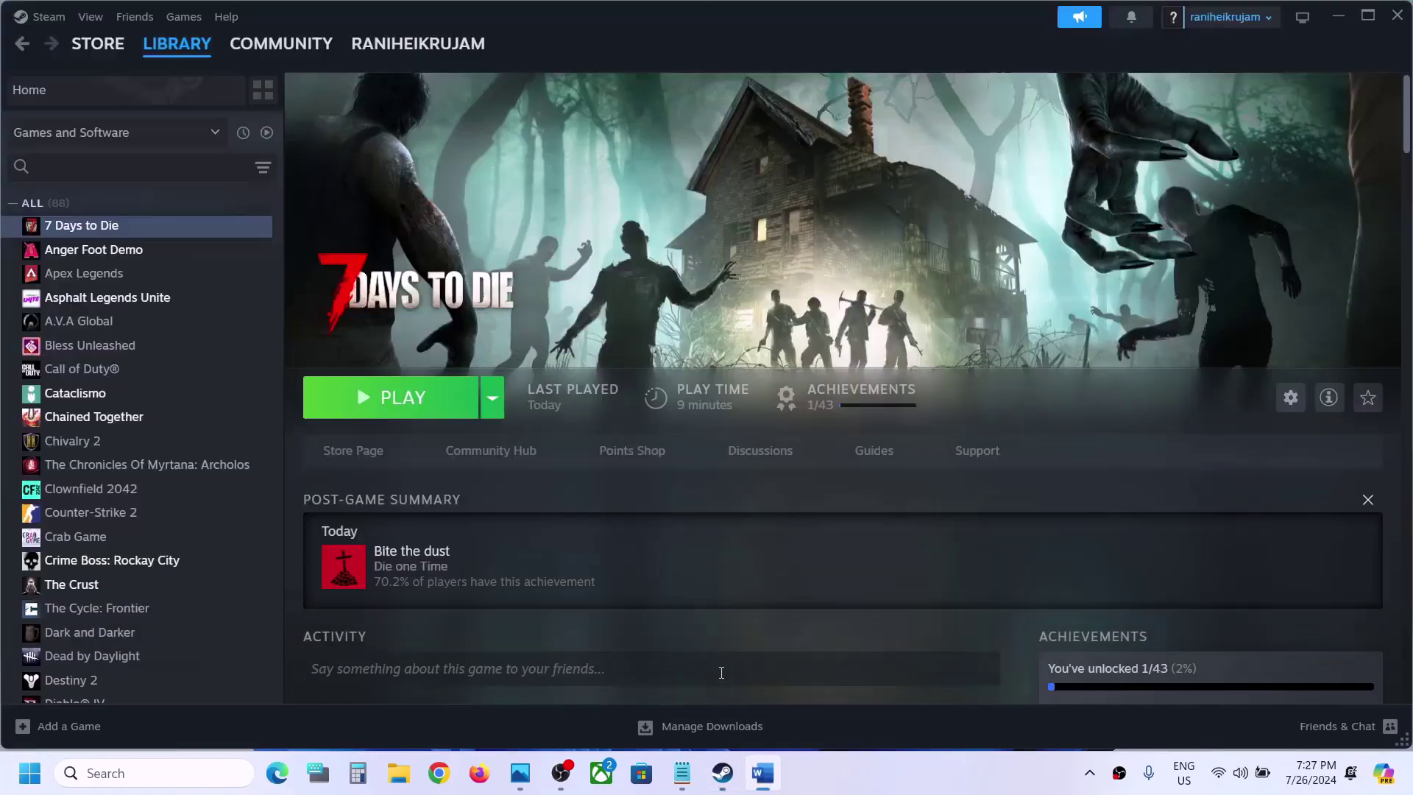
- Browse the local files of 7 Days to Die from the Steam library
{"action": "right_click", "coordinate": [150, 233]}
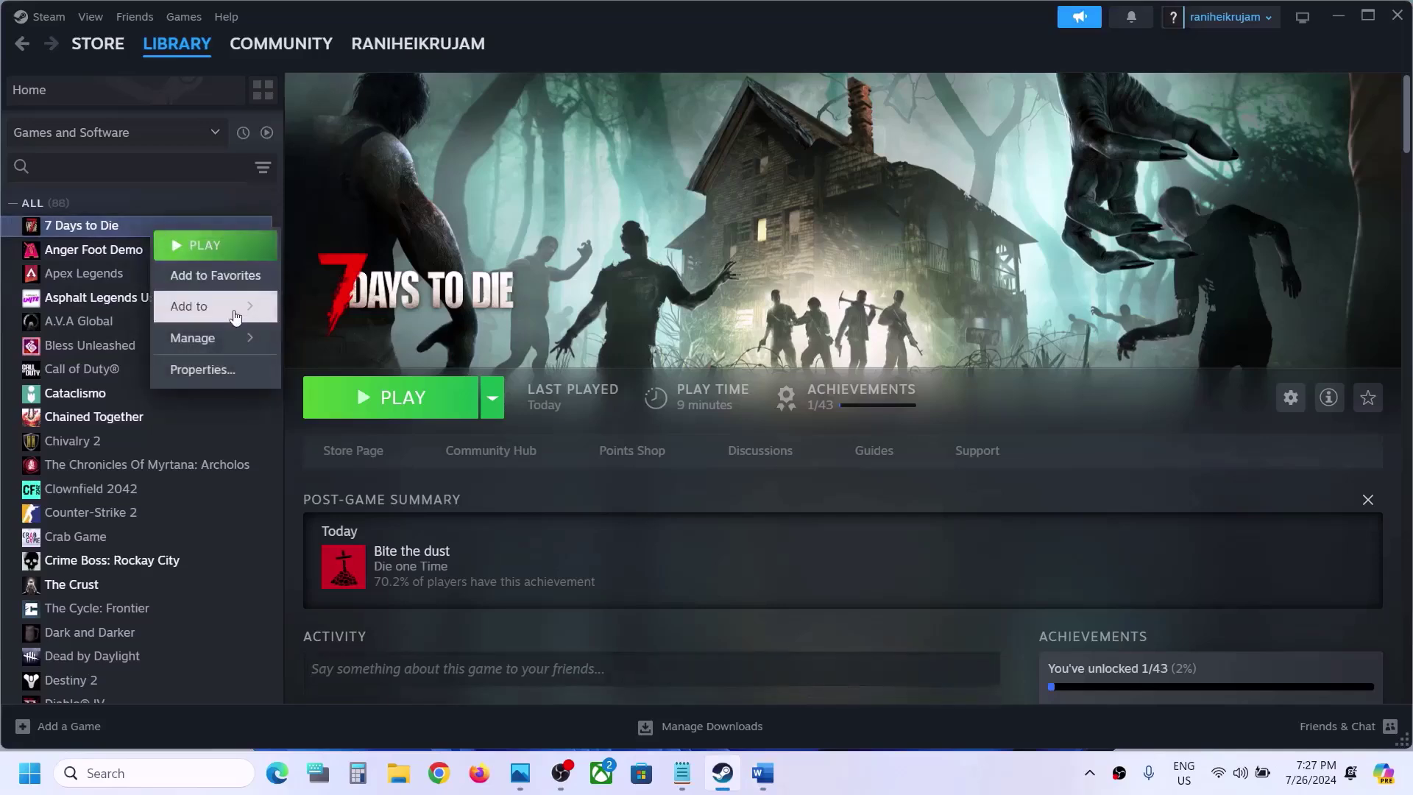
{"action": "mouse_move", "coordinate": [196, 339]}
{"action": "left_click", "coordinate": [388, 374]}
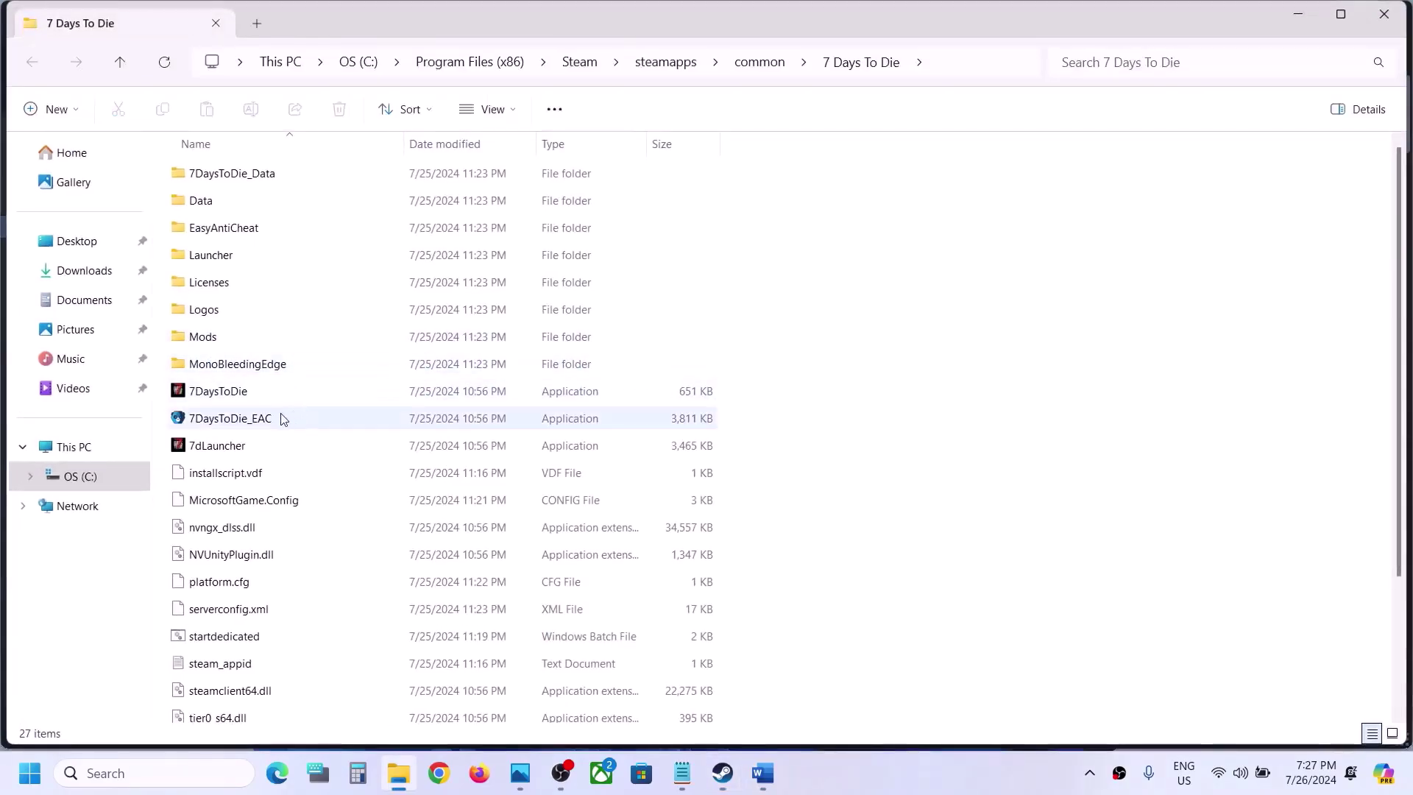
- Set the 7DaysToDie application to run as an administrator and save its compatibility settings
{"action": "right_click", "coordinate": [237, 391]}
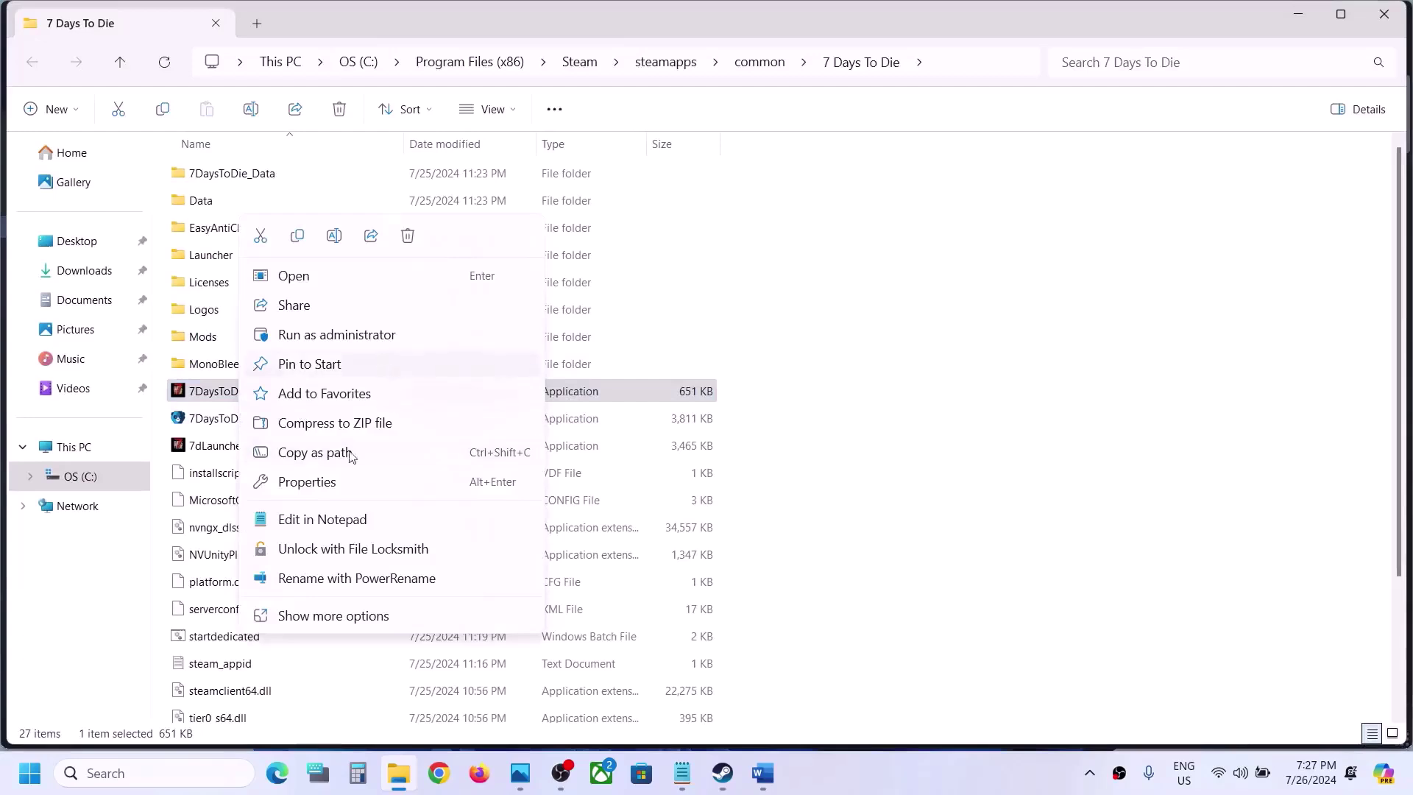
{"action": "left_click", "coordinate": [306, 482]}
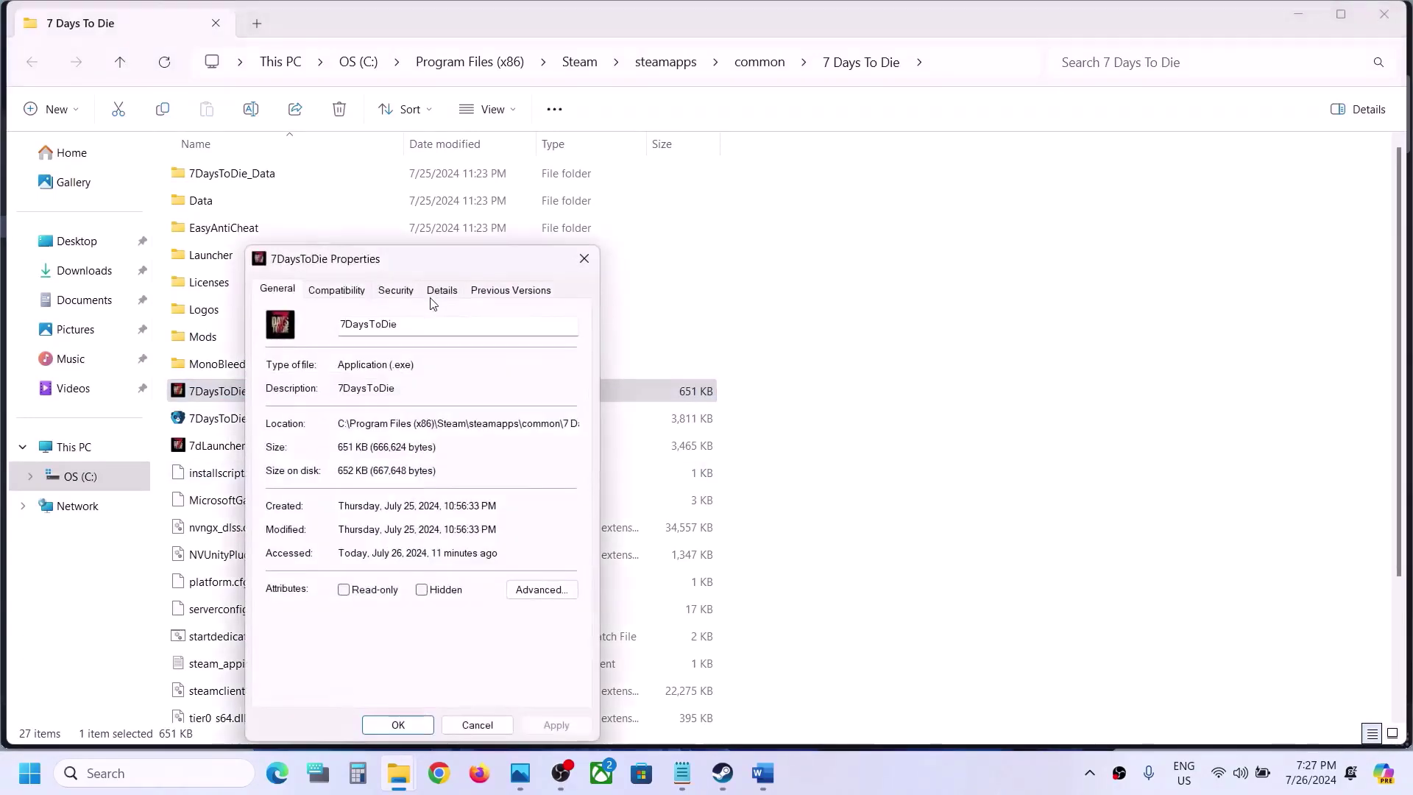
{"action": "left_click", "coordinate": [361, 298]}
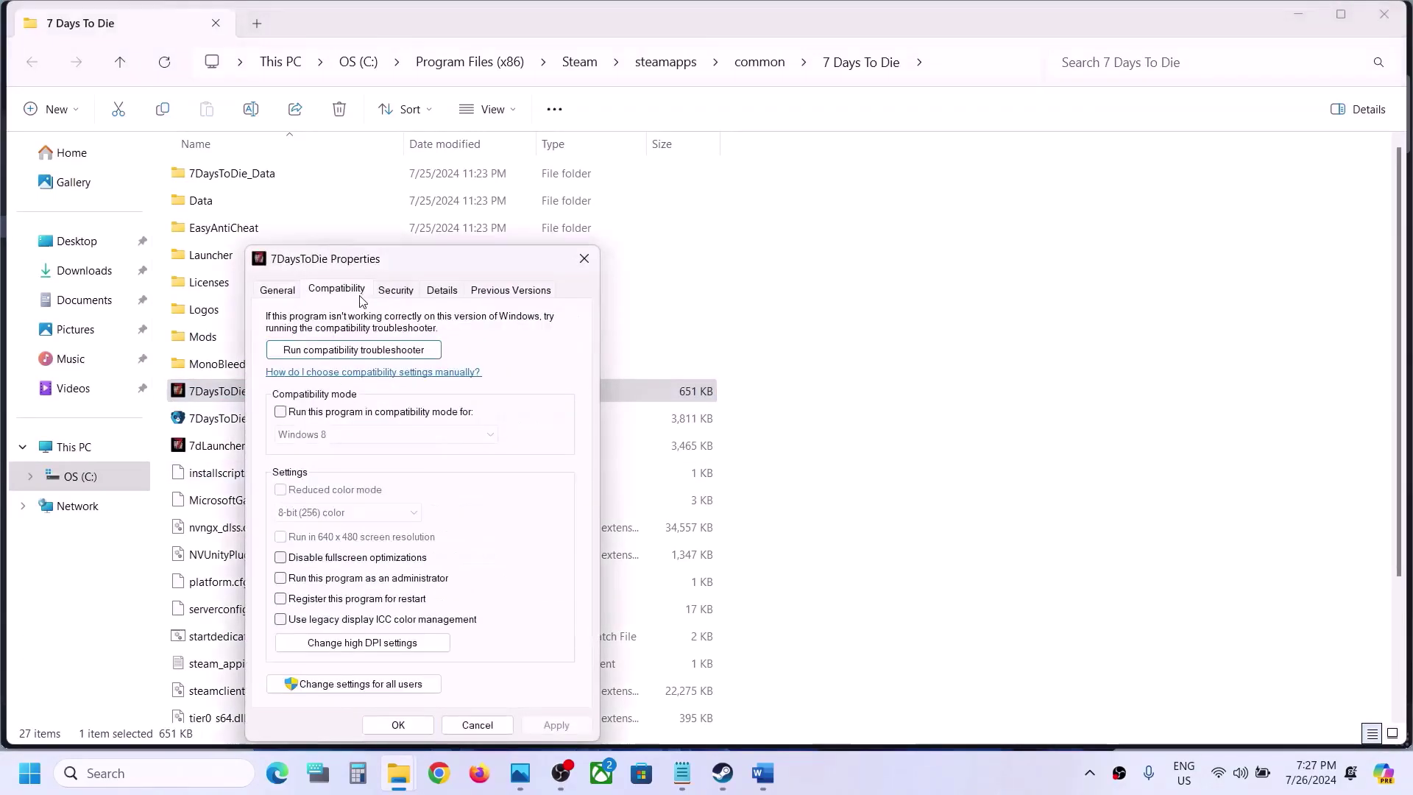
{"action": "left_click", "coordinate": [281, 579]}
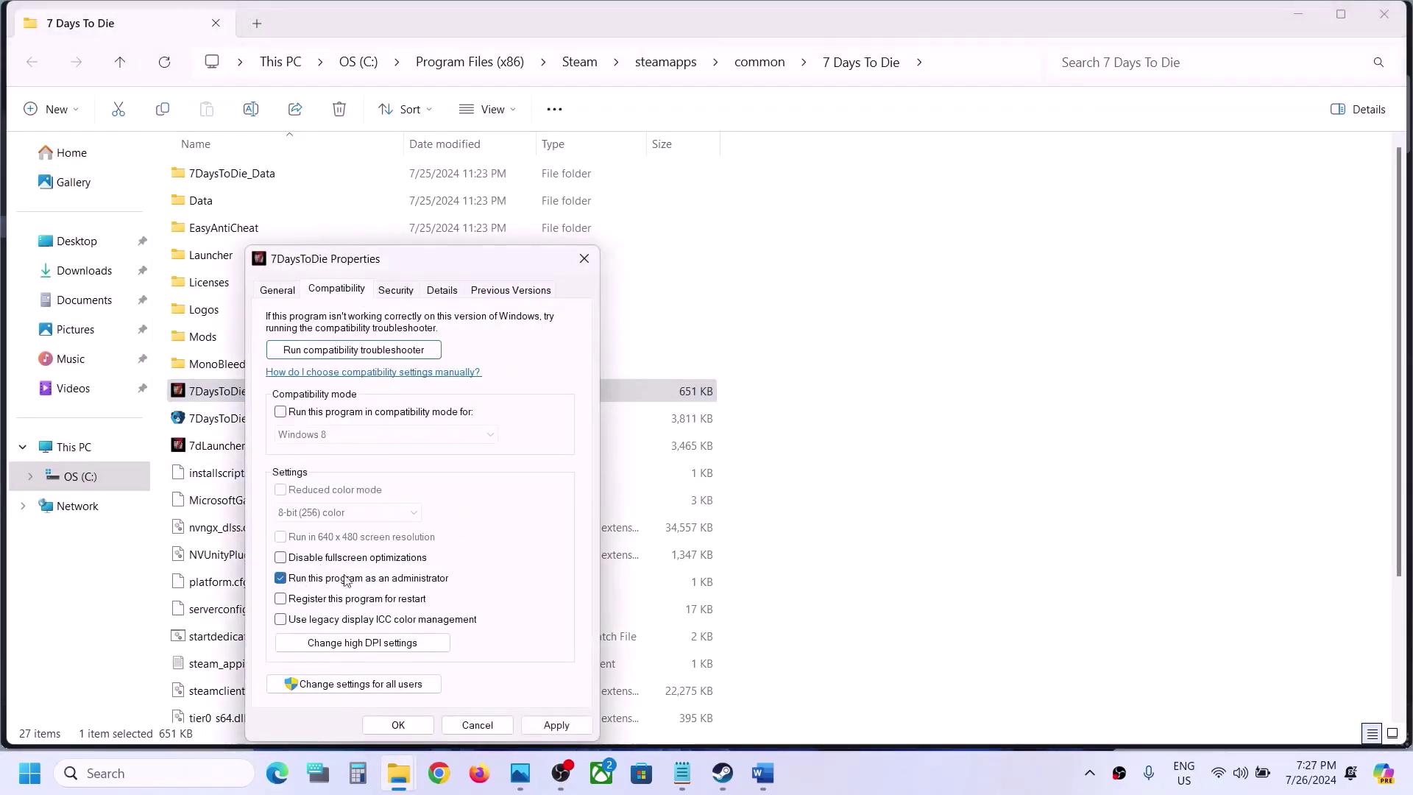
{"action": "left_click", "coordinate": [552, 724]}
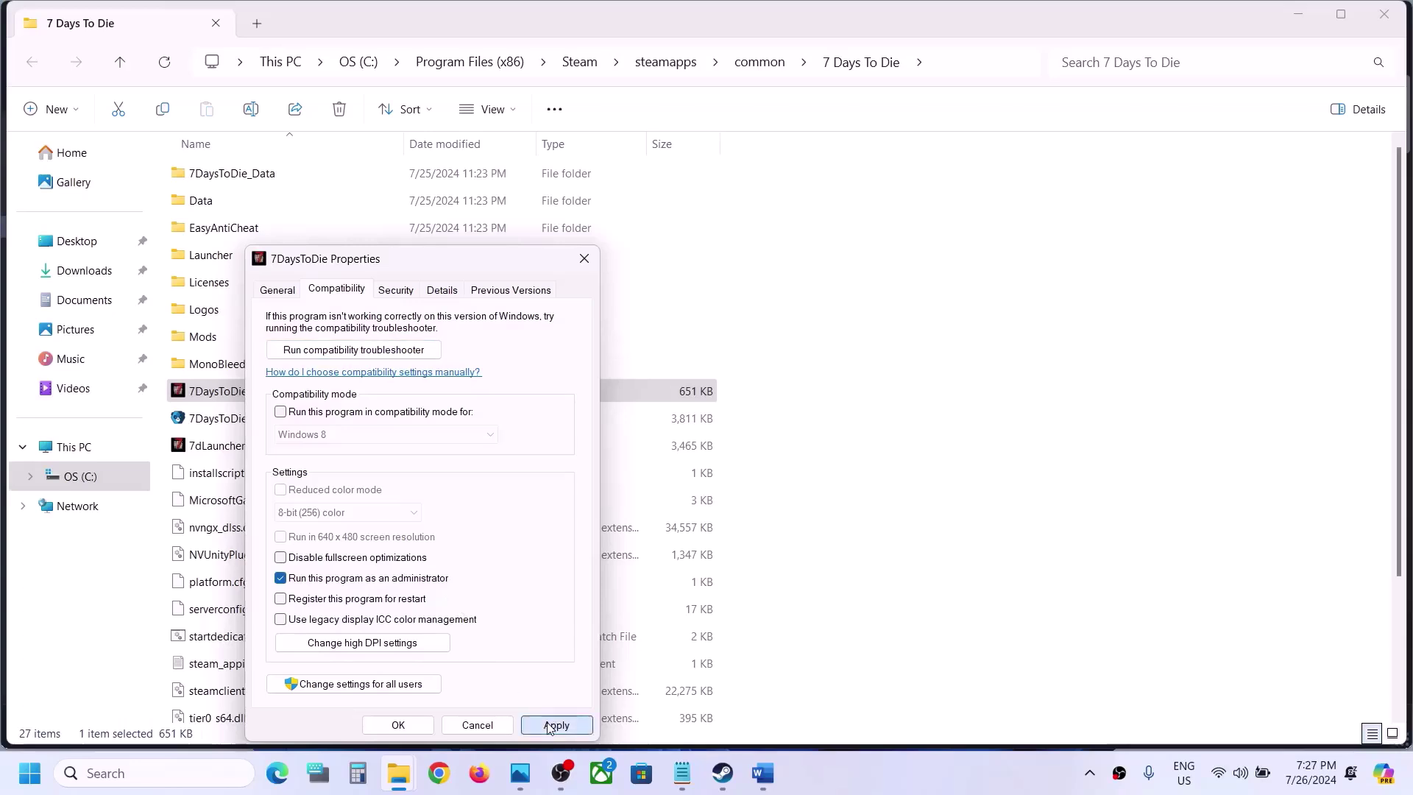
{"action": "left_click", "coordinate": [402, 725]}
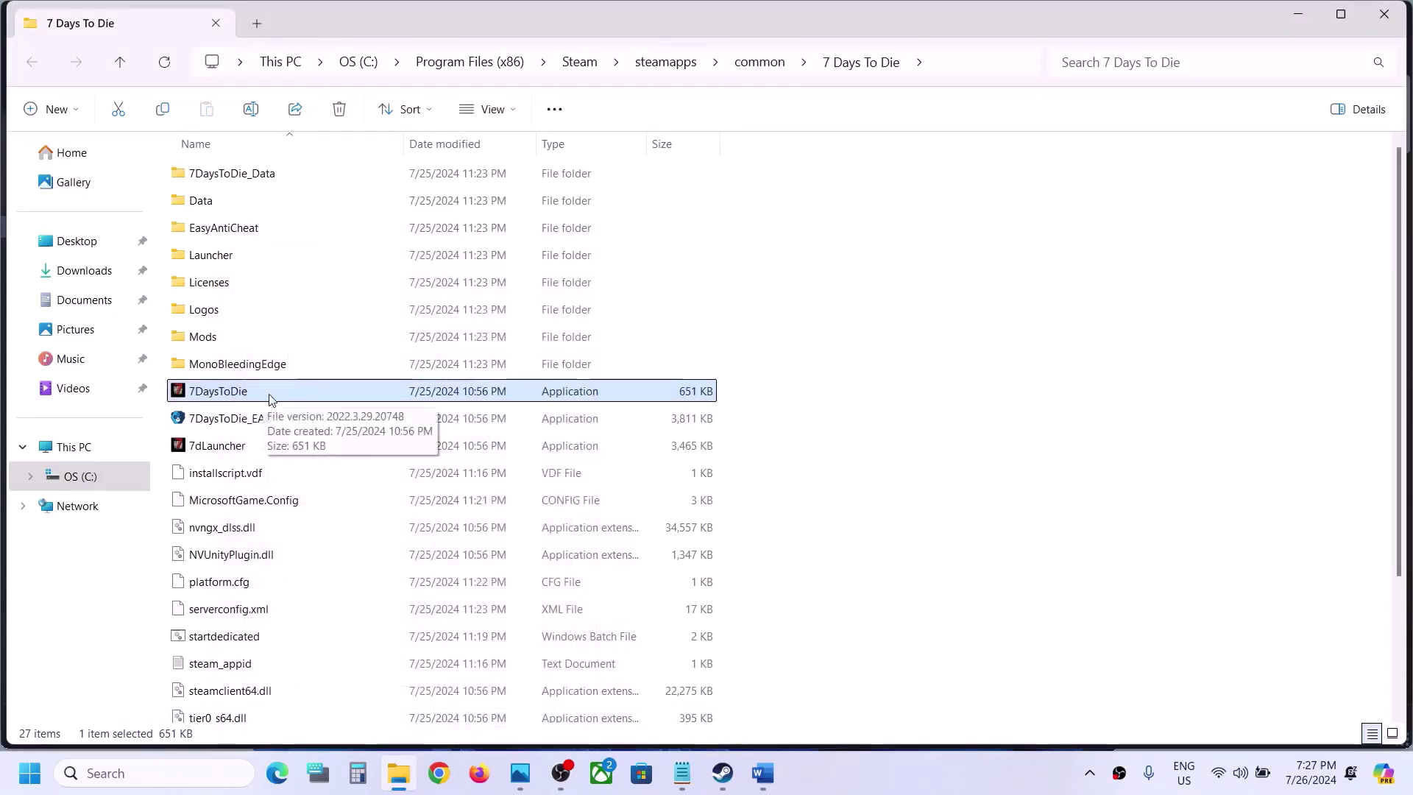
- Enable compatibility mode for Windows 8 on the 7DaysToDie application and save the properties
{"action": "right_click", "coordinate": [270, 399]}
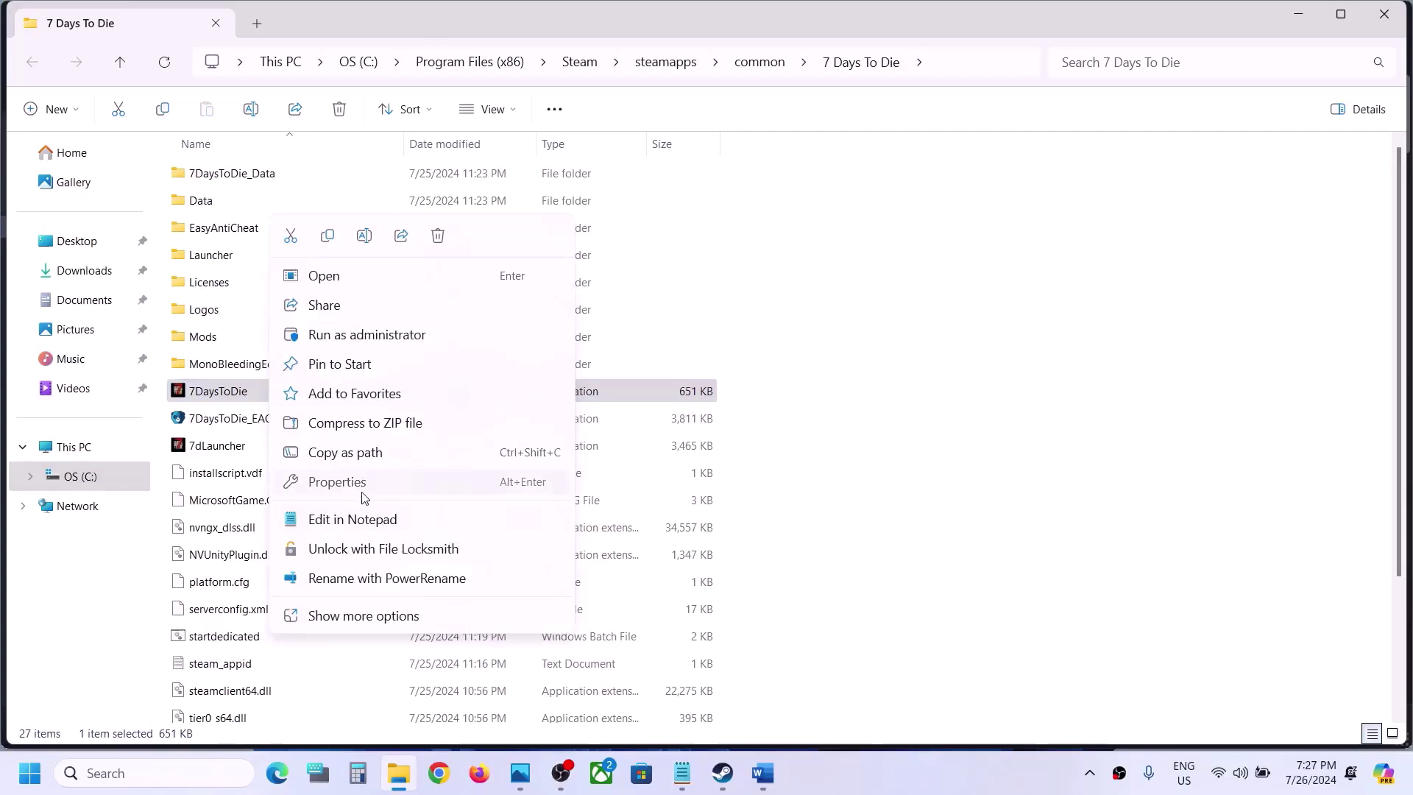
{"action": "left_click", "coordinate": [339, 483]}
{"action": "left_click", "coordinate": [367, 290]}
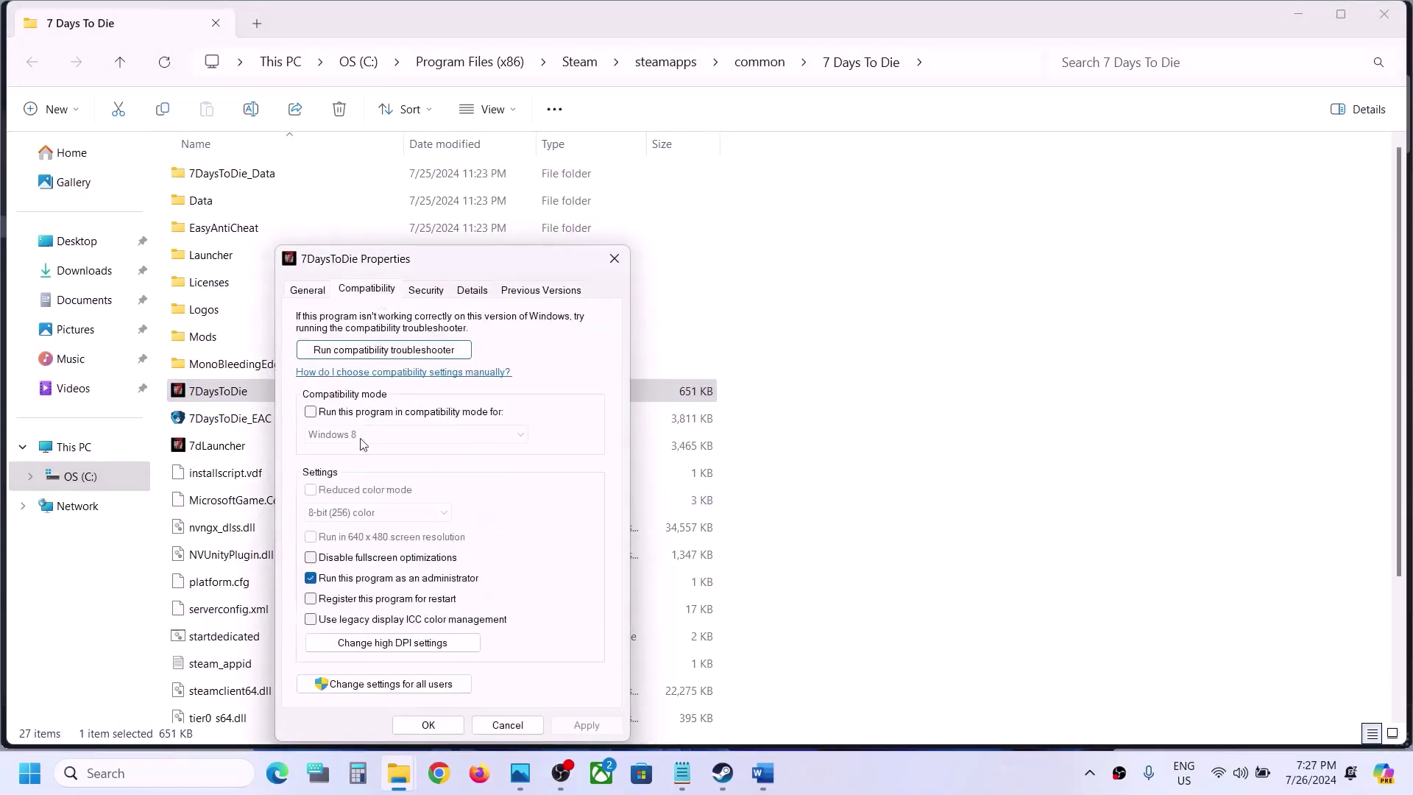
{"action": "left_click", "coordinate": [311, 411]}
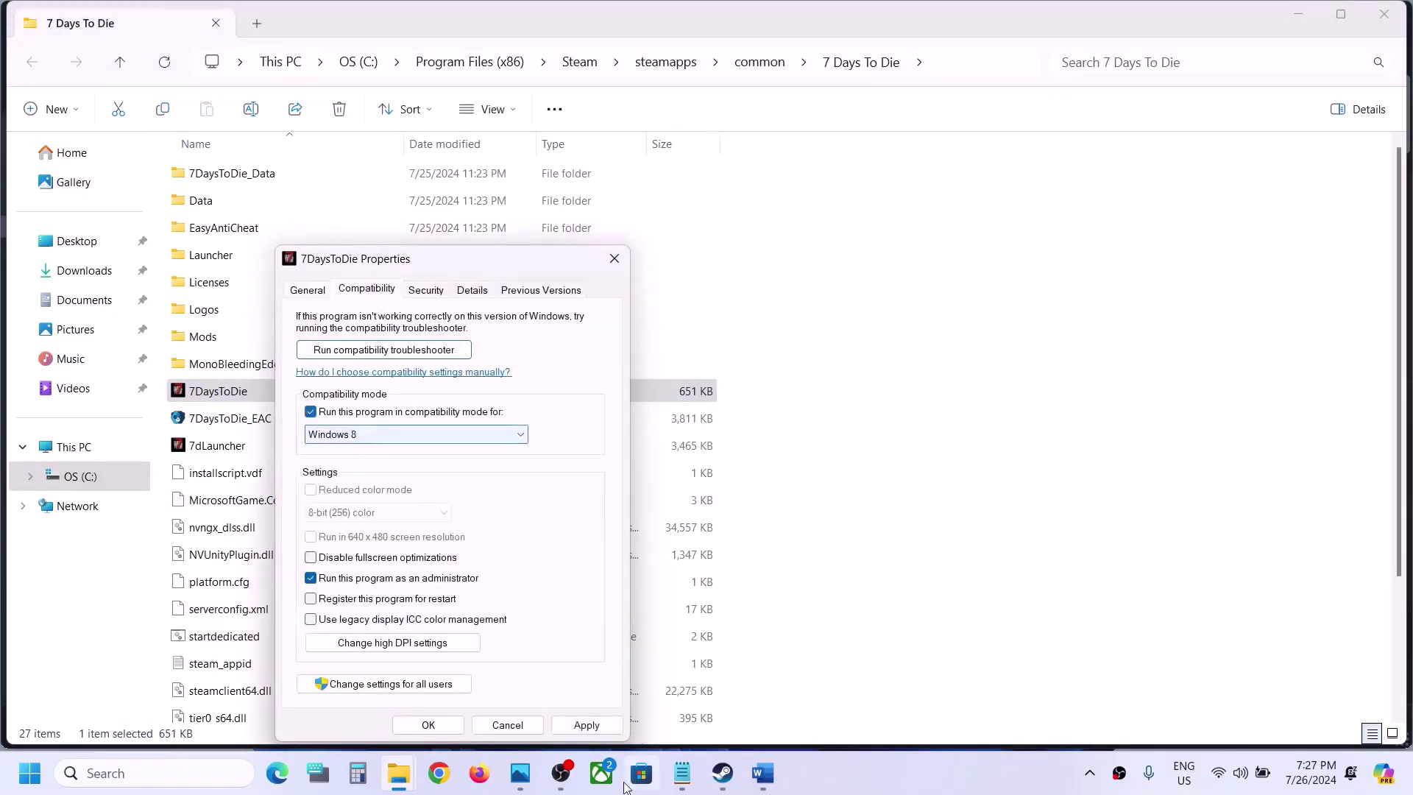
{"action": "left_click", "coordinate": [587, 725]}
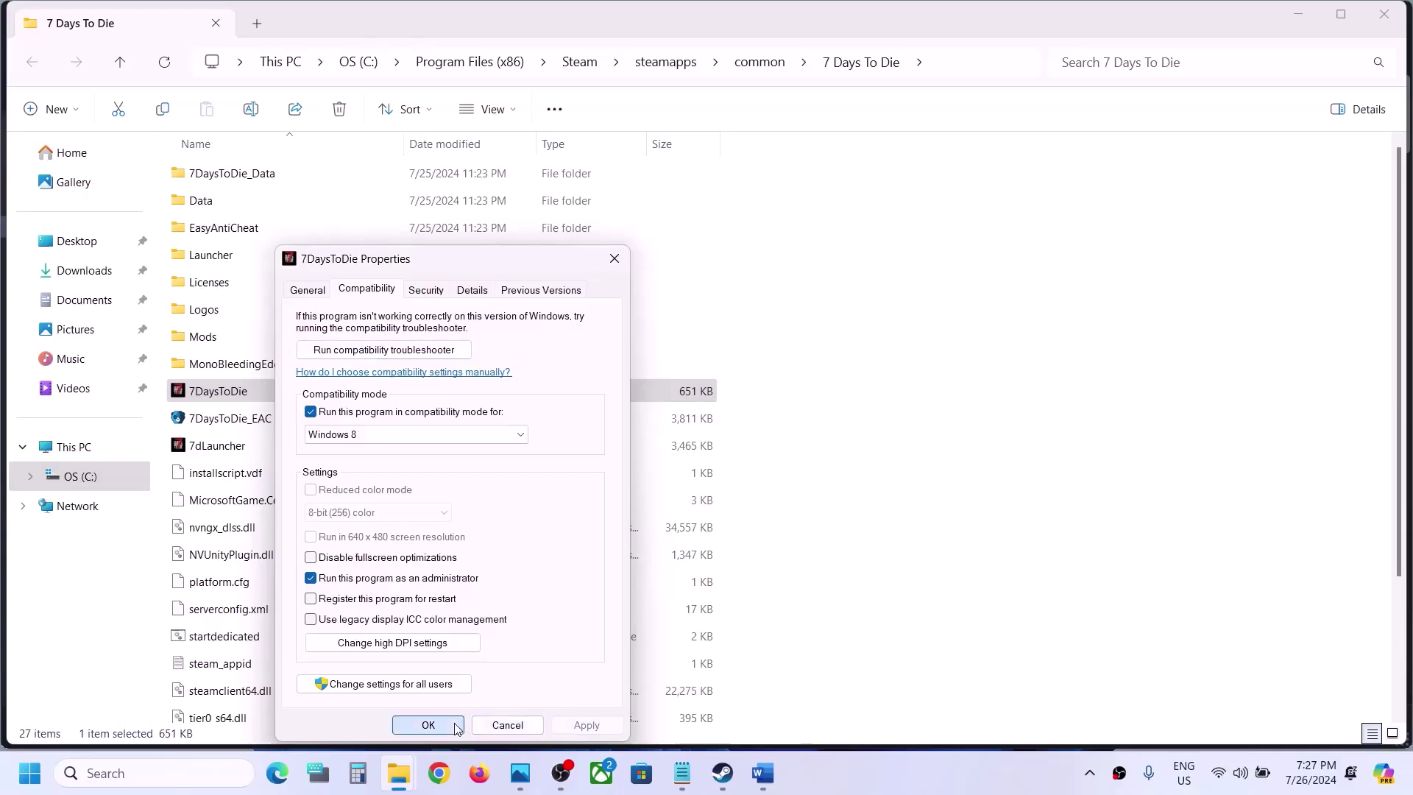
{"action": "left_click", "coordinate": [428, 725]}
- Disable fullscreen optimizations for the 7DaysToDie application, change its compatibility mode to Windows 7, and save
{"action": "right_click", "coordinate": [265, 393]}
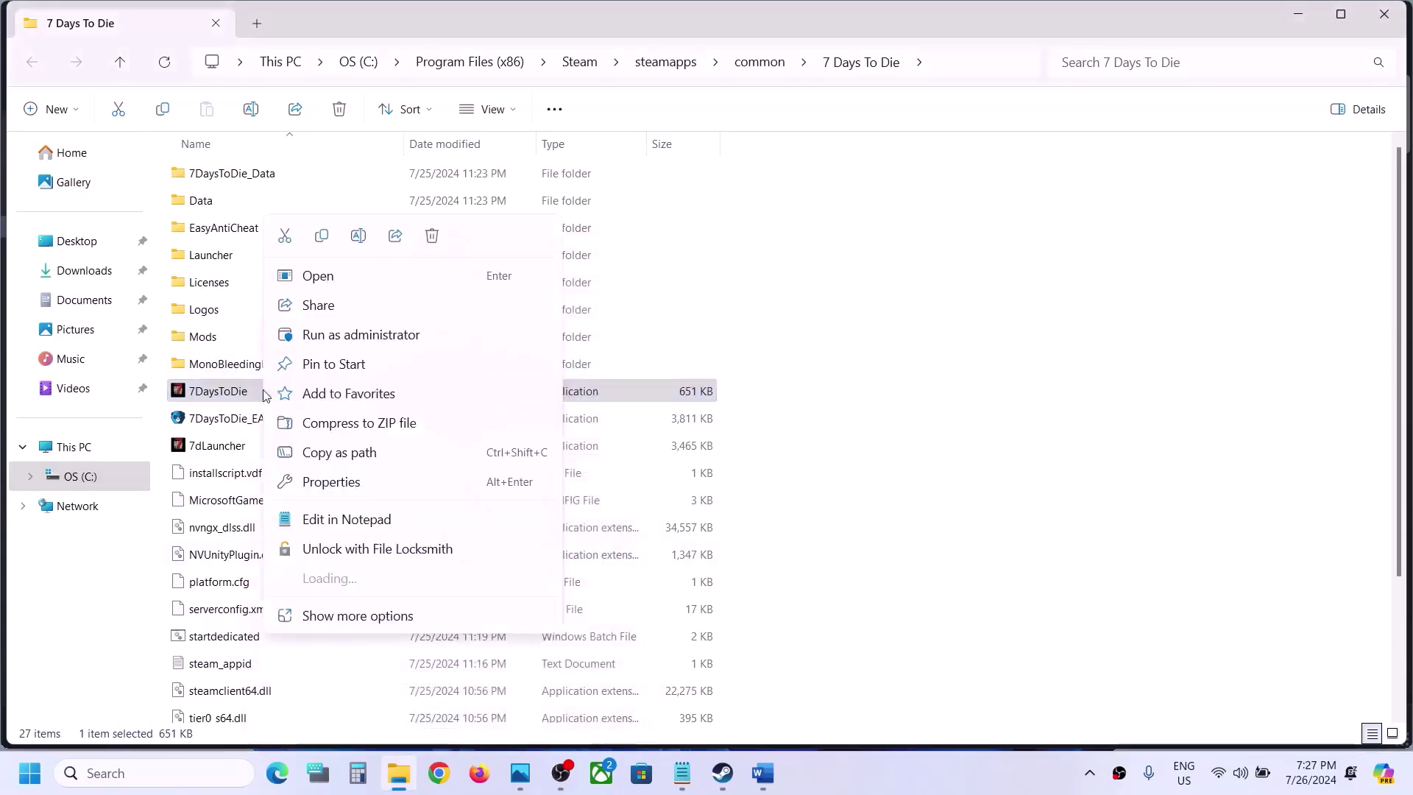
{"action": "left_click", "coordinate": [360, 483]}
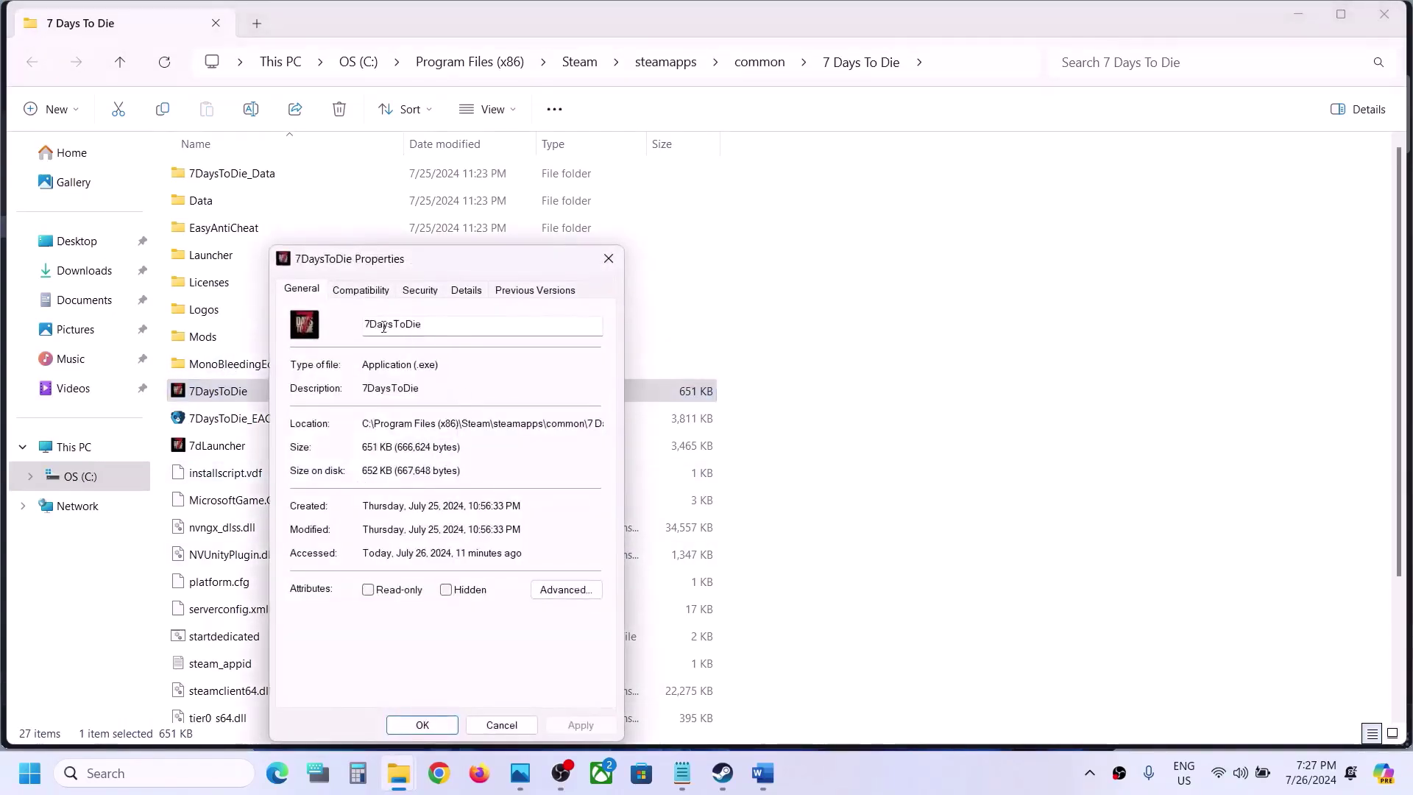
{"action": "left_click", "coordinate": [363, 292]}
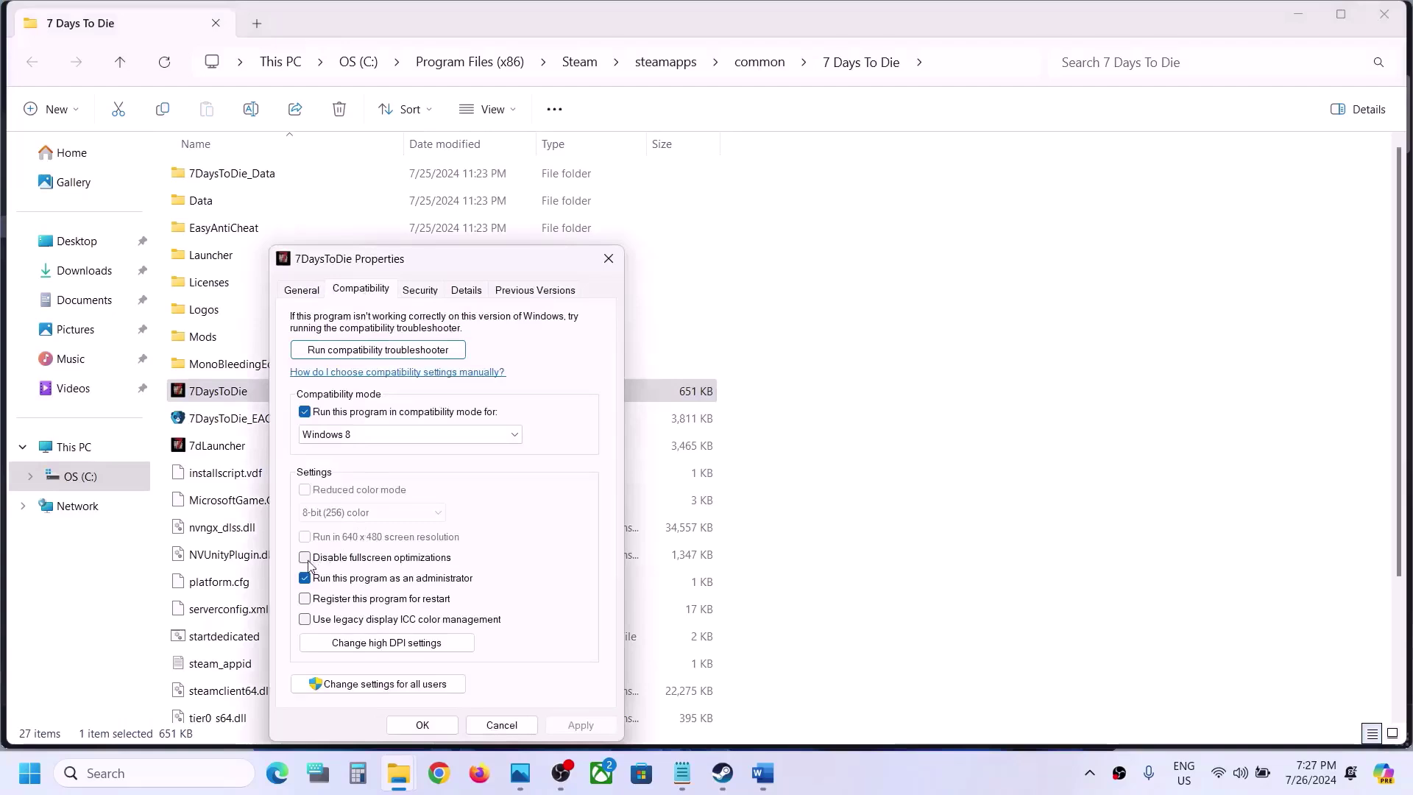
{"action": "left_click", "coordinate": [366, 435]}
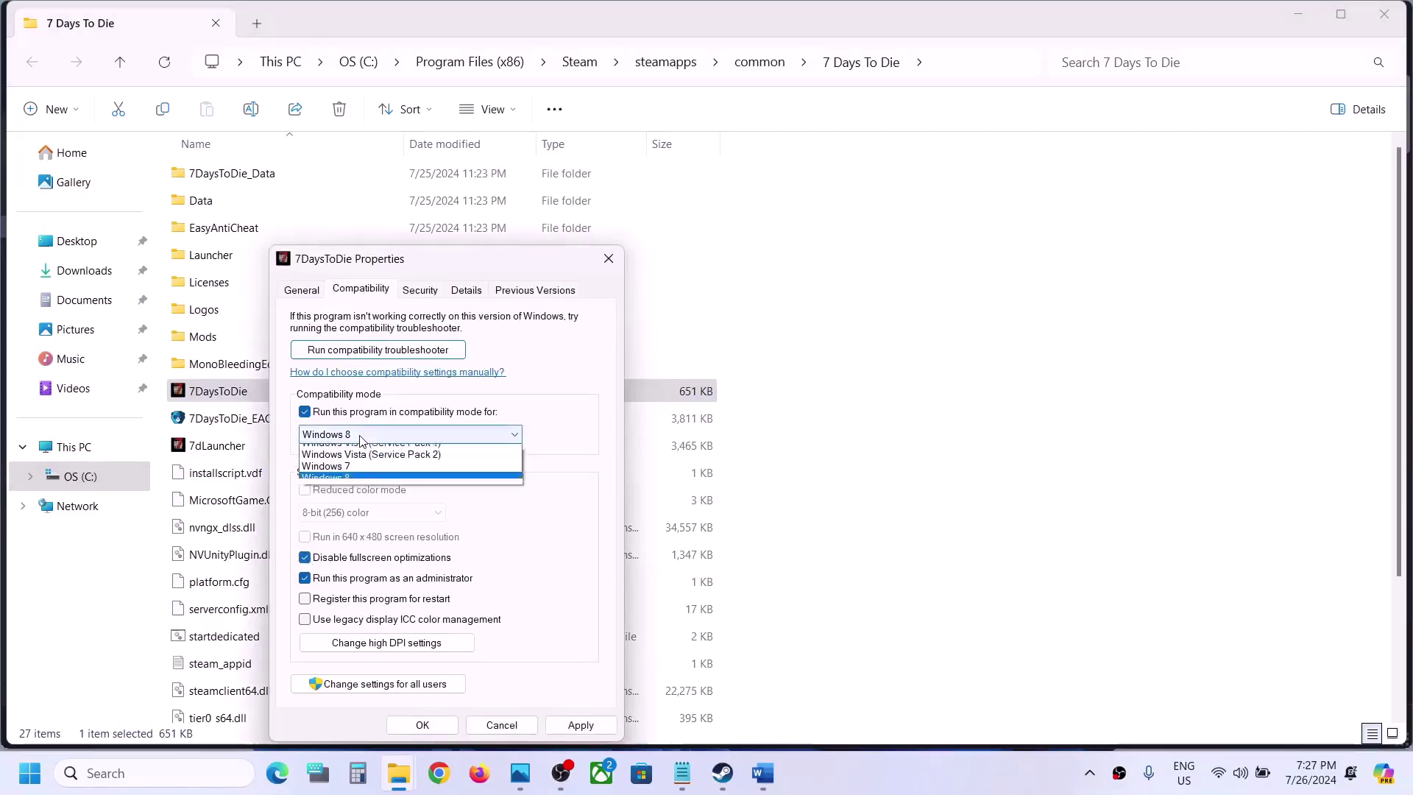
{"action": "left_click", "coordinate": [353, 488]}
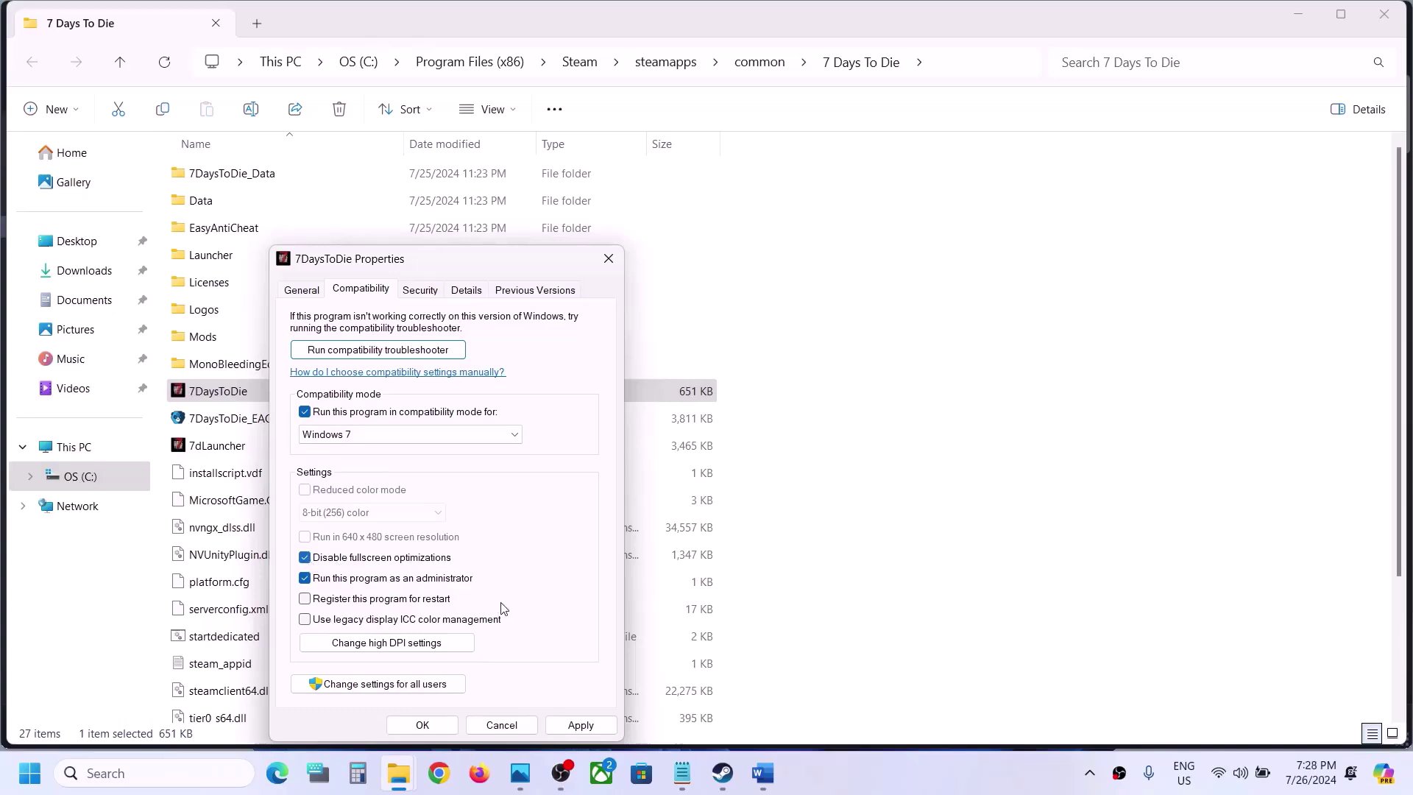
{"action": "left_click", "coordinate": [576, 729]}
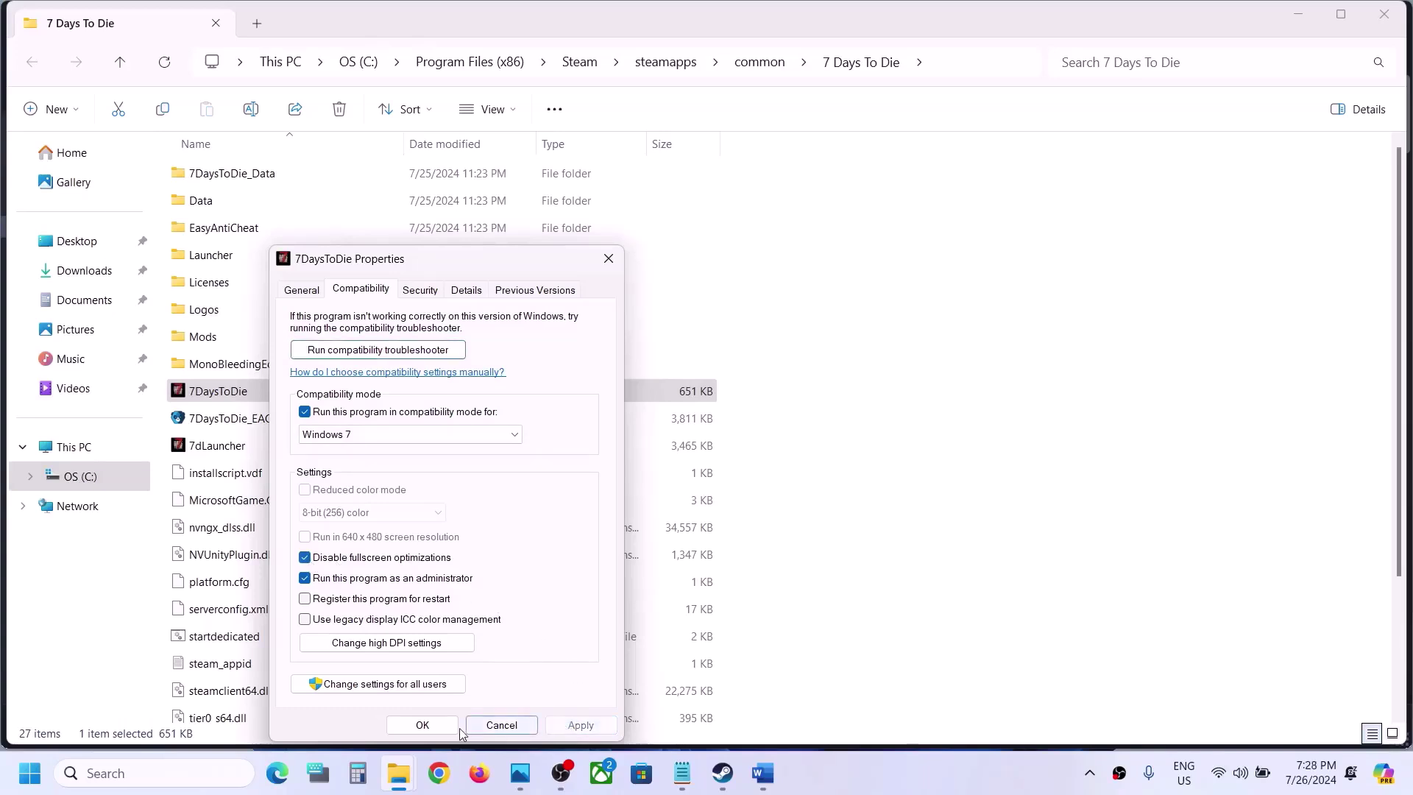
{"action": "left_click", "coordinate": [422, 725]}
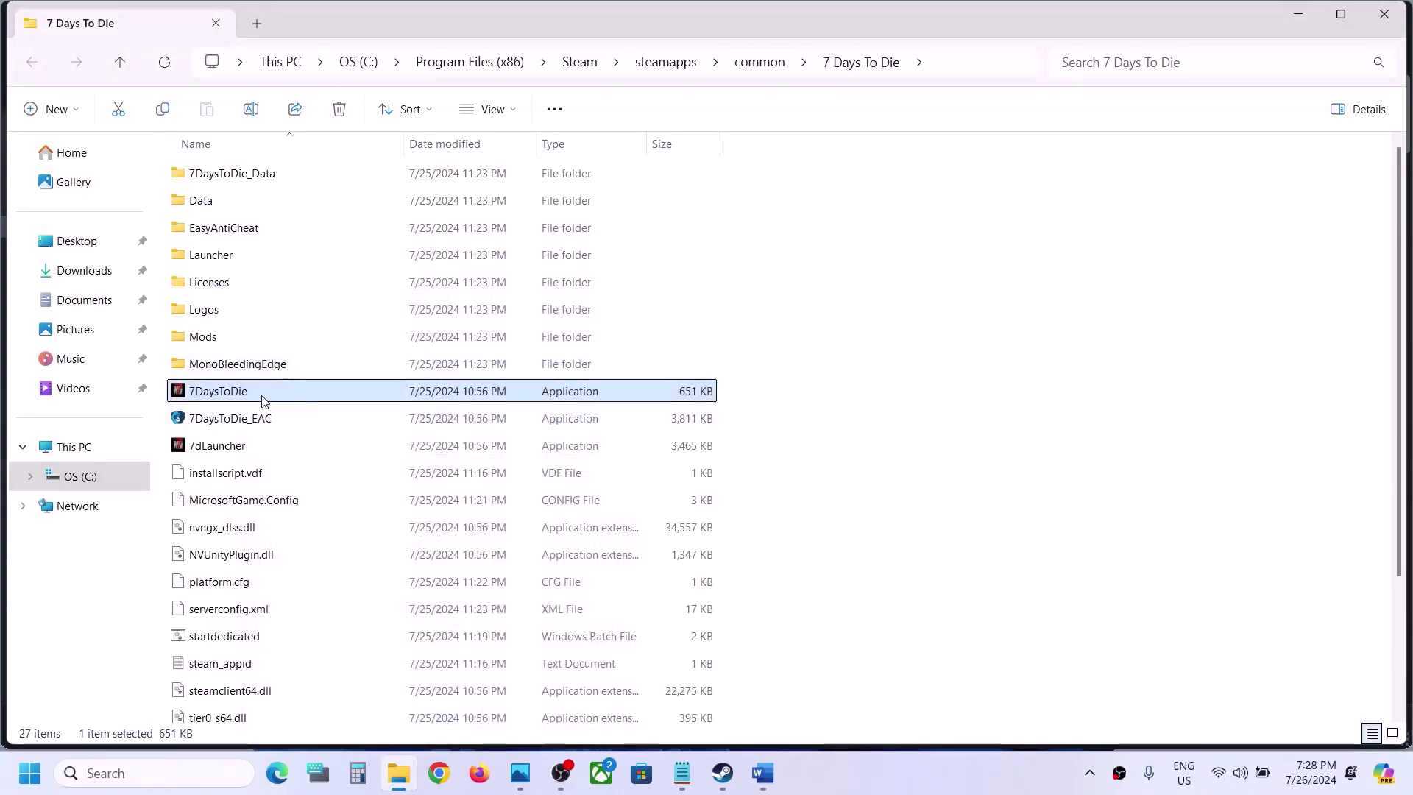
- Turn off compatibility mode, disabled fullscreen optimizations and run as administrator for the 7DaysToDie application, and save
{"action": "right_click", "coordinate": [265, 393]}
{"action": "left_click", "coordinate": [330, 483]}
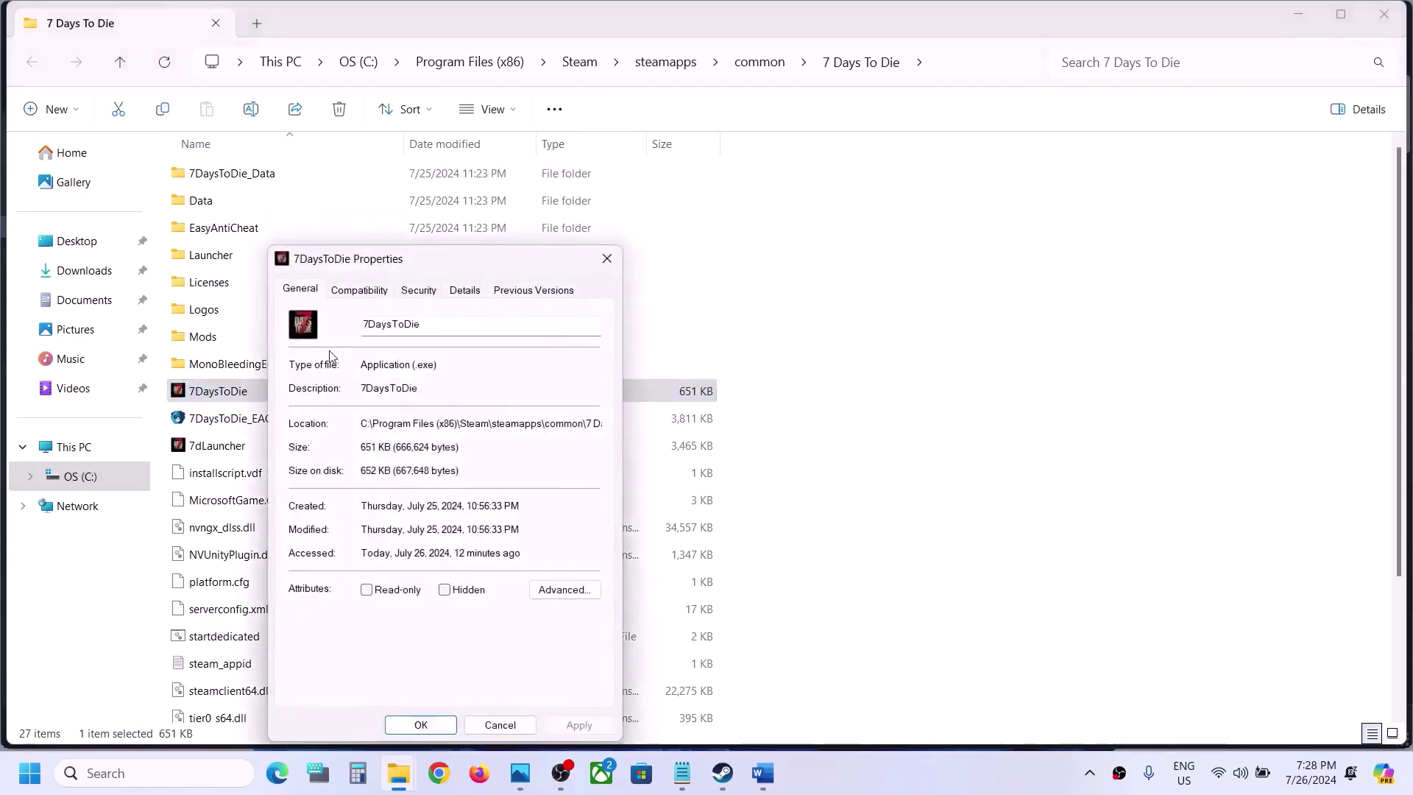
{"action": "left_click", "coordinate": [356, 289]}
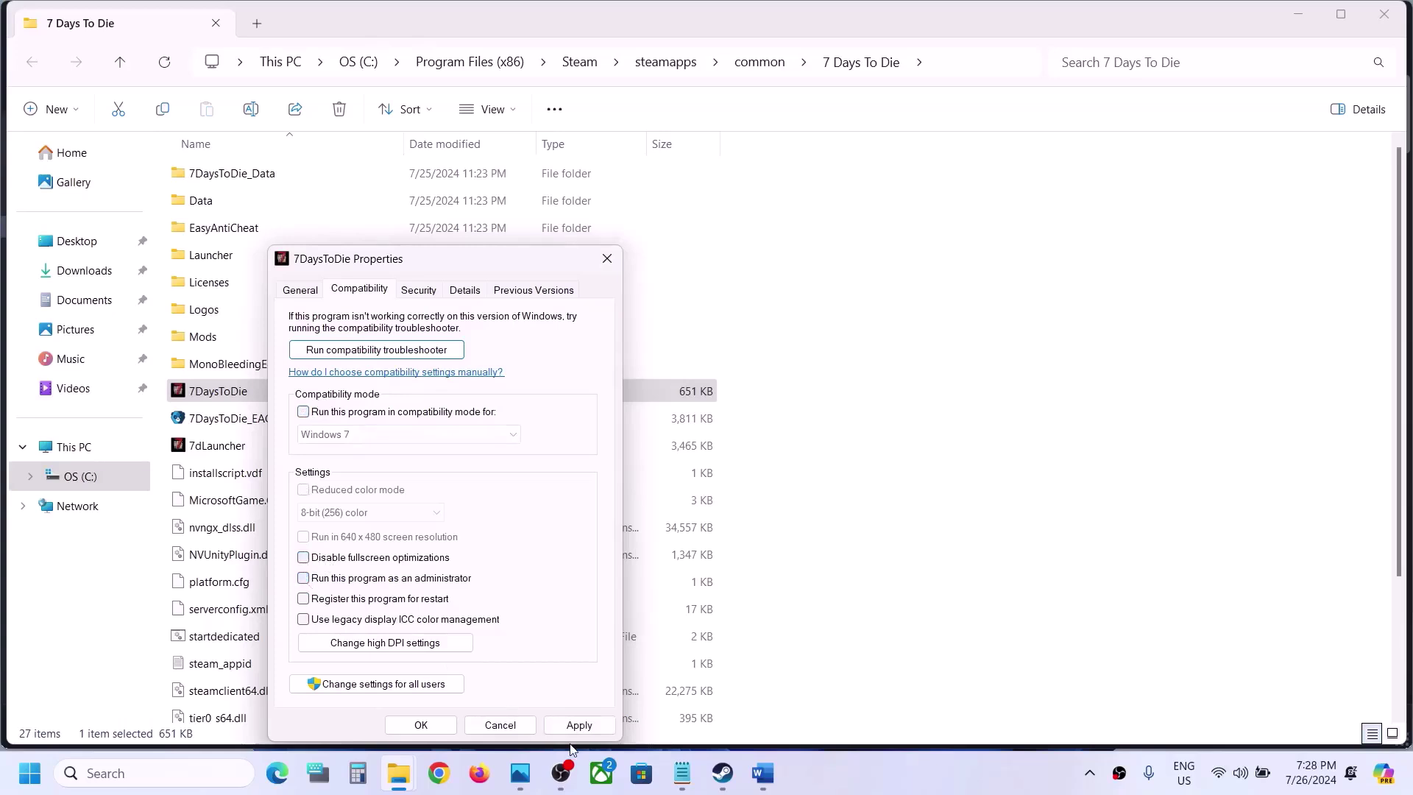
{"action": "left_click", "coordinate": [576, 724]}
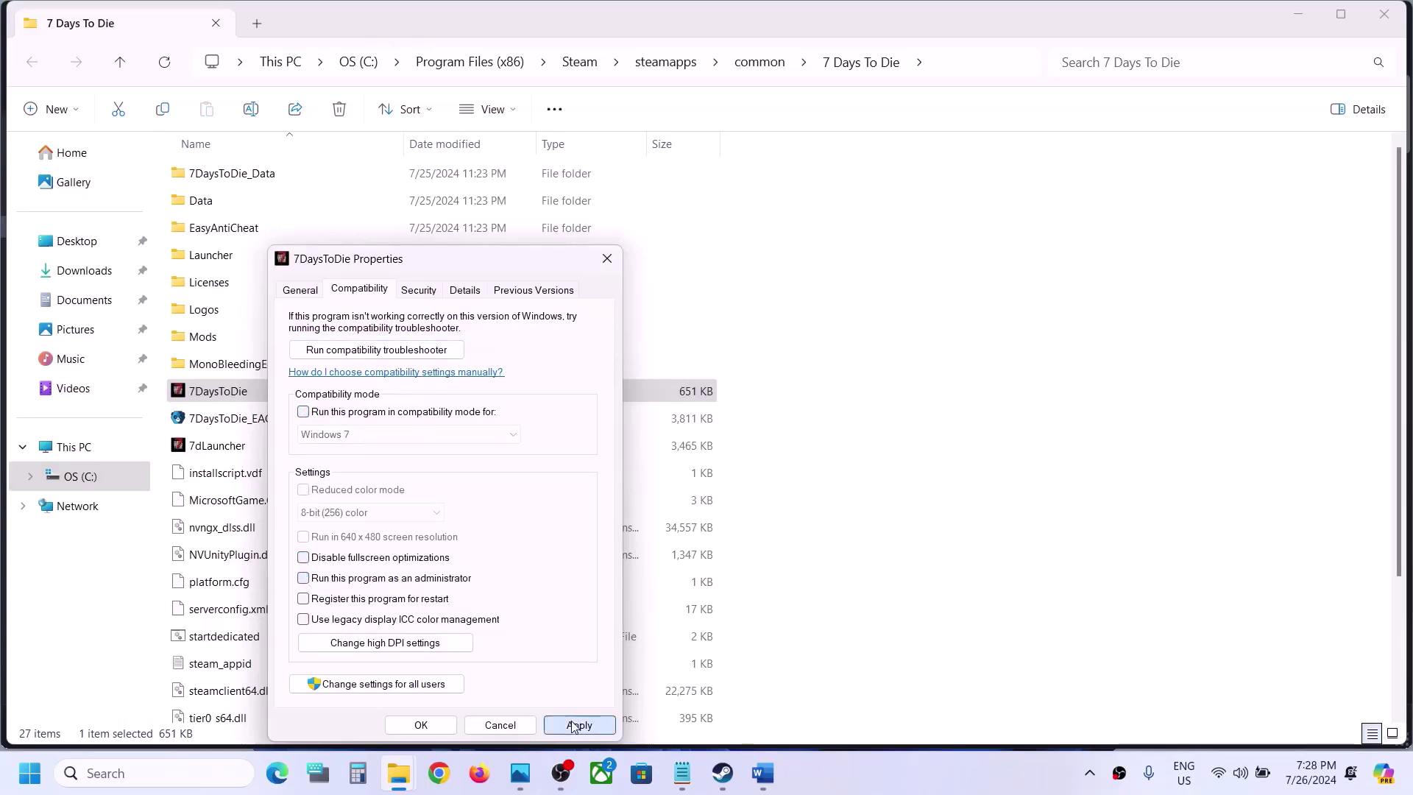
{"action": "left_click", "coordinate": [423, 725]}
- Switch to Steam and enter -dx11 as the launch option for 7 Days to Die
{"action": "left_click", "coordinate": [722, 773]}
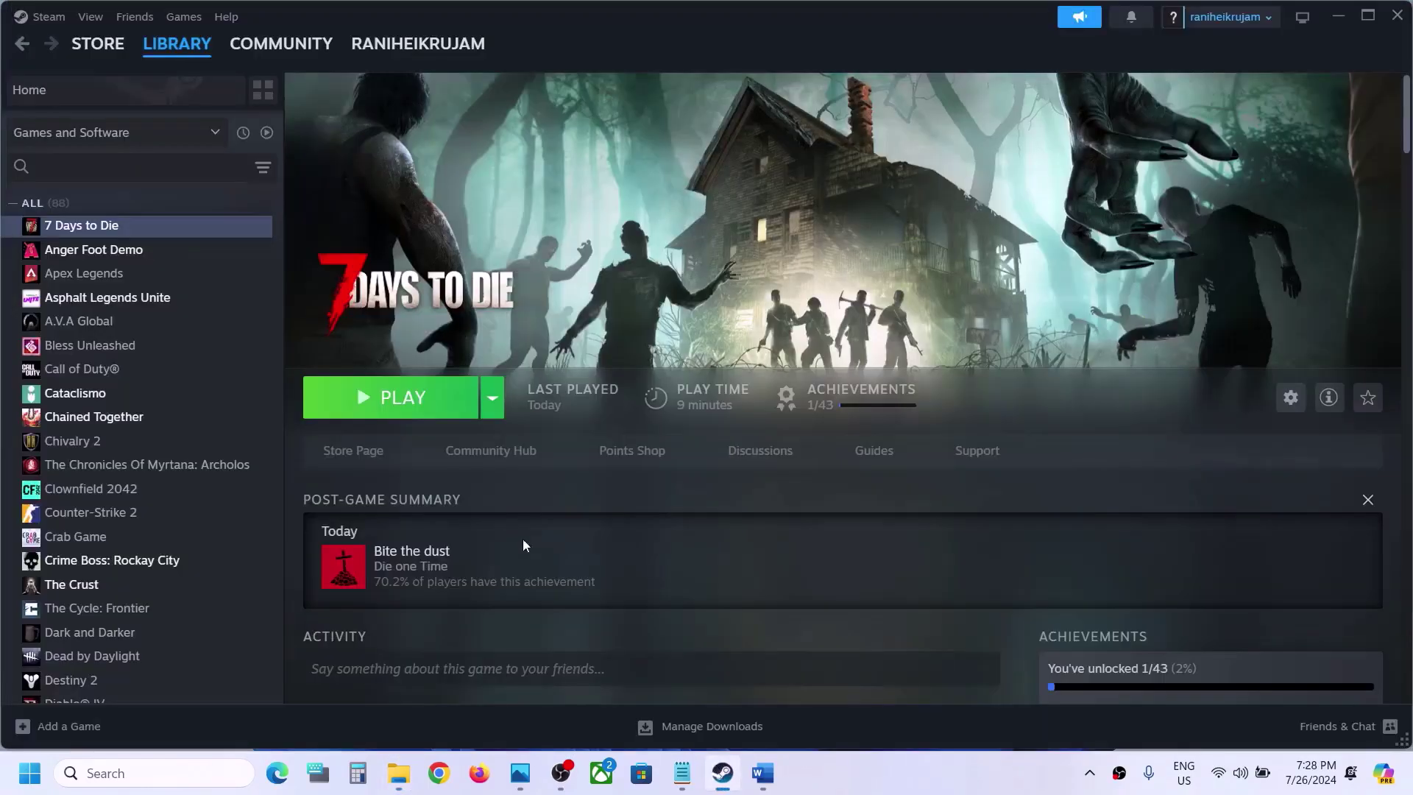
{"action": "right_click", "coordinate": [152, 235]}
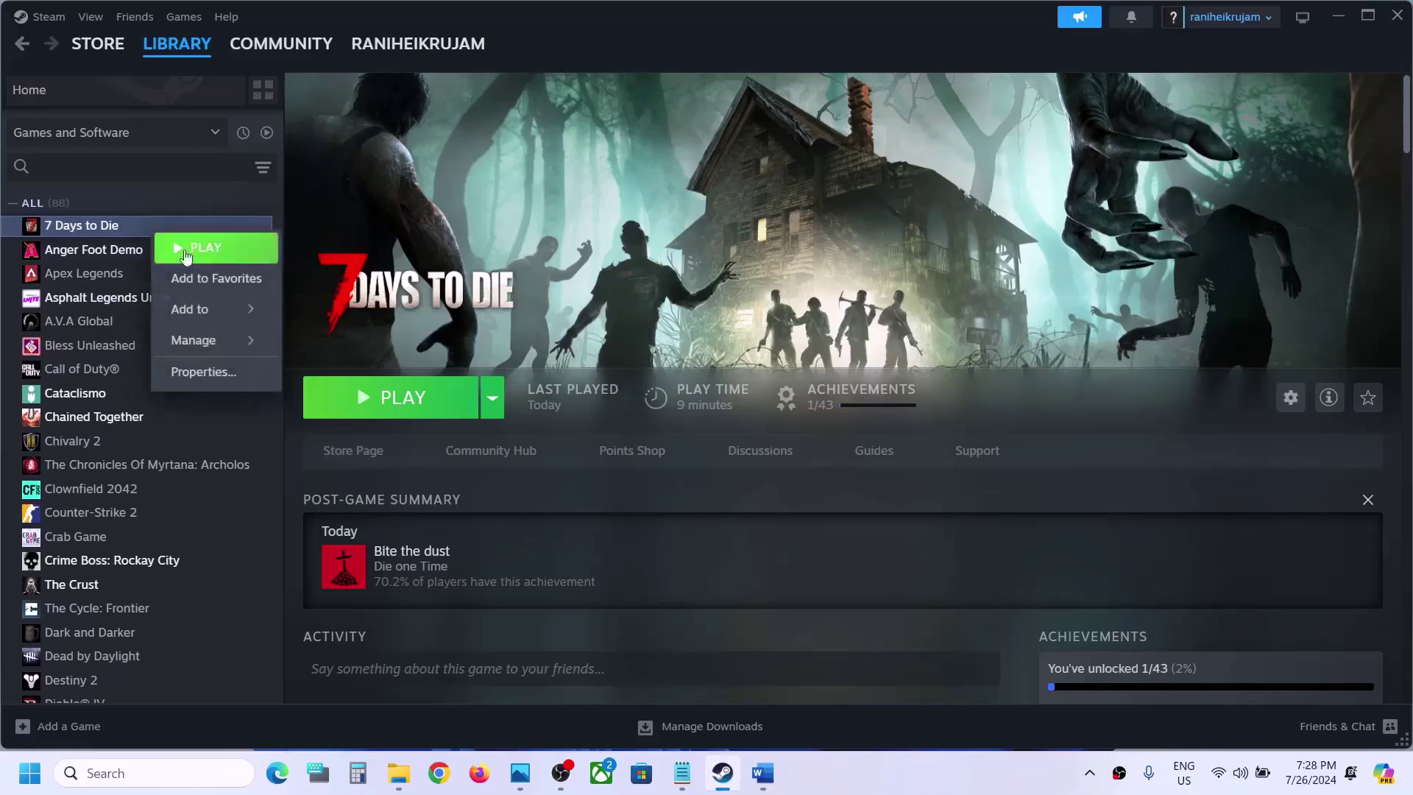
{"action": "left_click", "coordinate": [205, 372]}
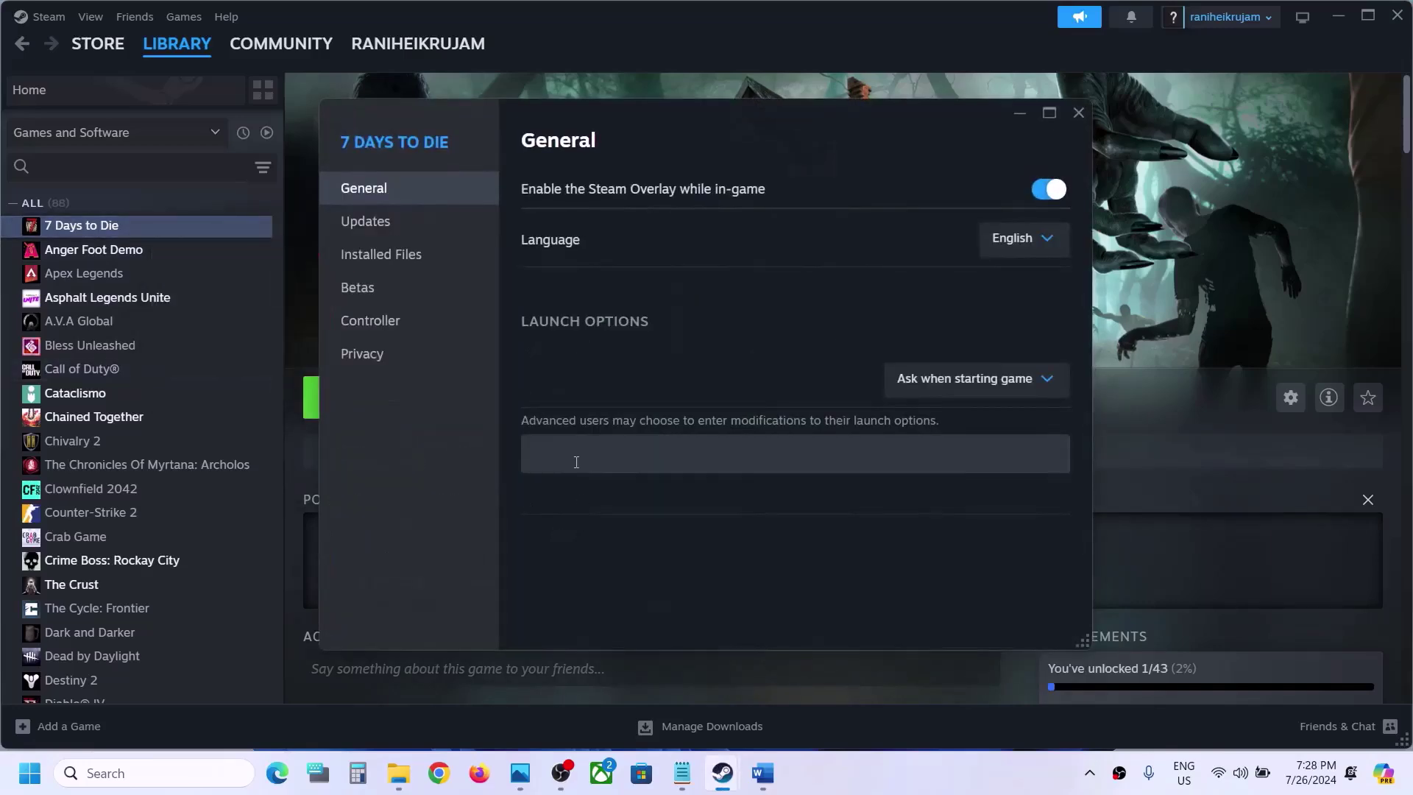
{"action": "left_click", "coordinate": [577, 461]}
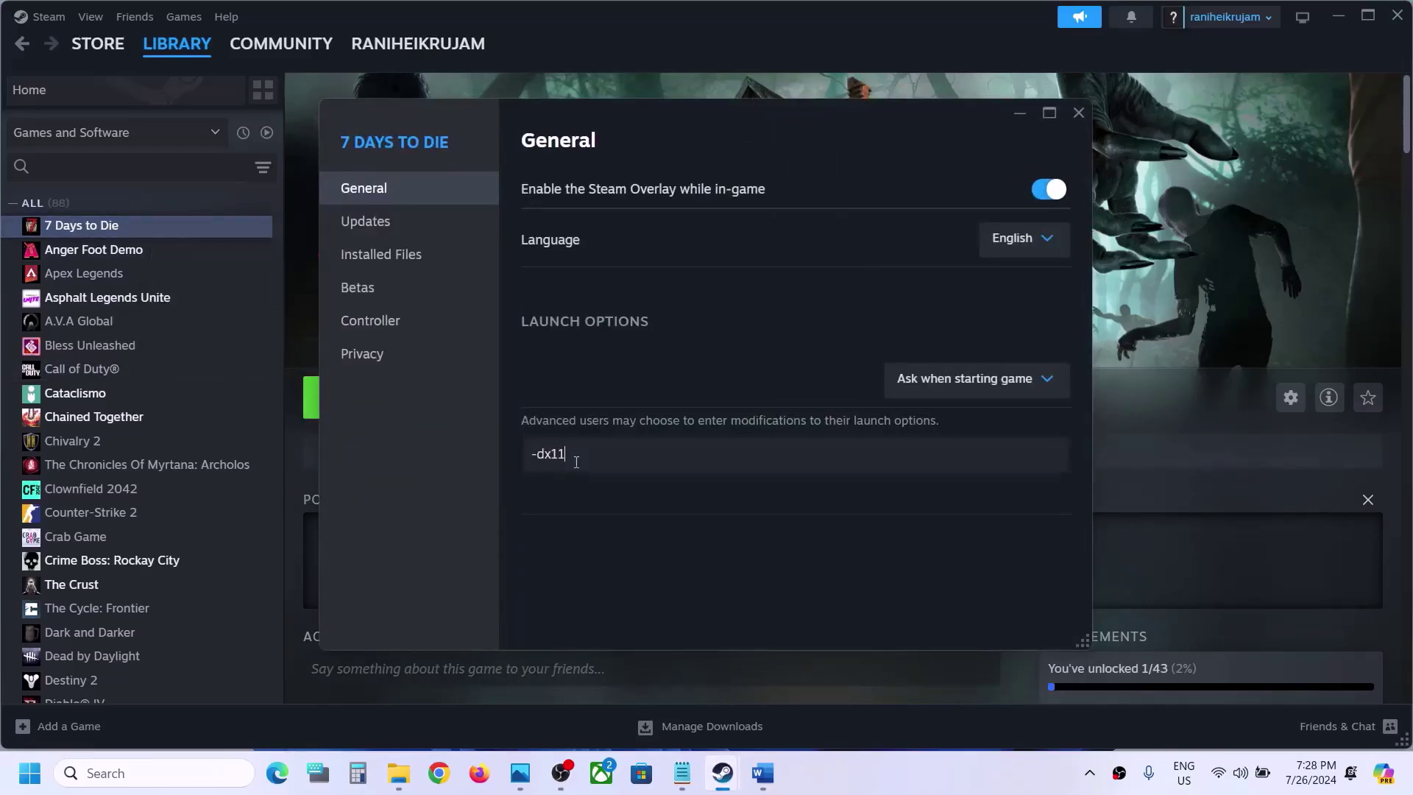
{"action": "left_click", "coordinate": [1080, 113]}
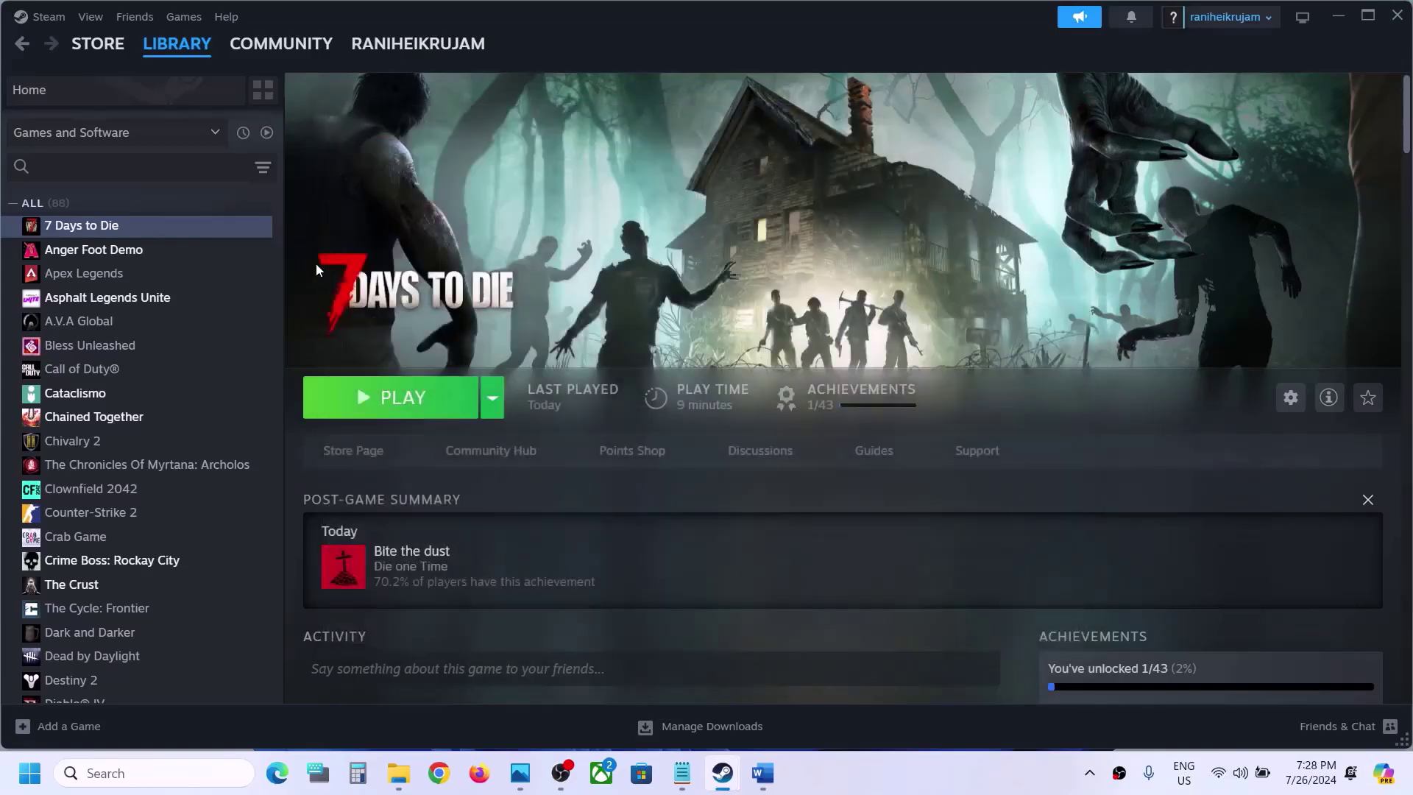
- Replace the launch option of 7 Days to Die with -dx12 and close its properties
{"action": "right_click", "coordinate": [181, 228]}
{"action": "left_click", "coordinate": [275, 369]}
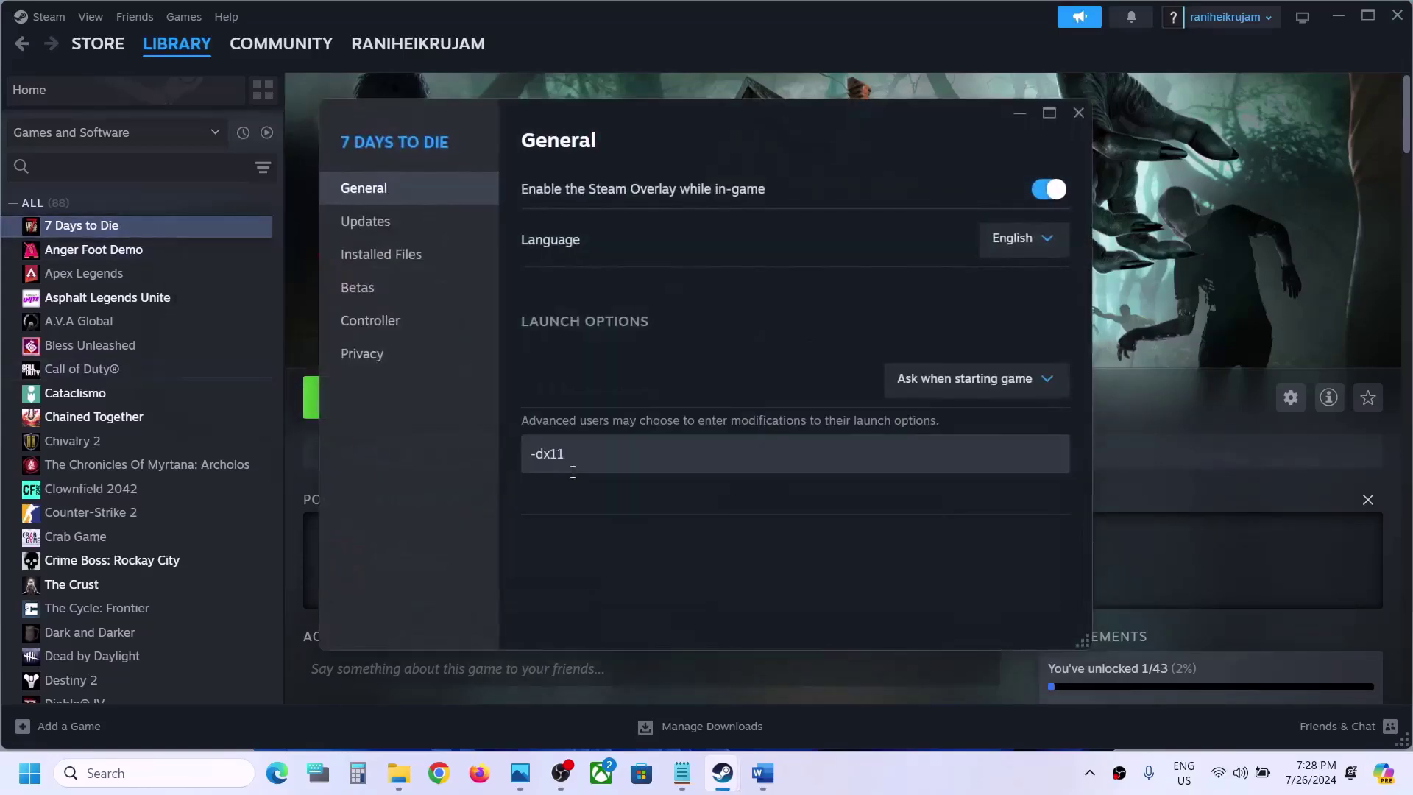
{"action": "left_click_drag", "start_coordinate": [568, 461], "coordinate": [502, 456]}
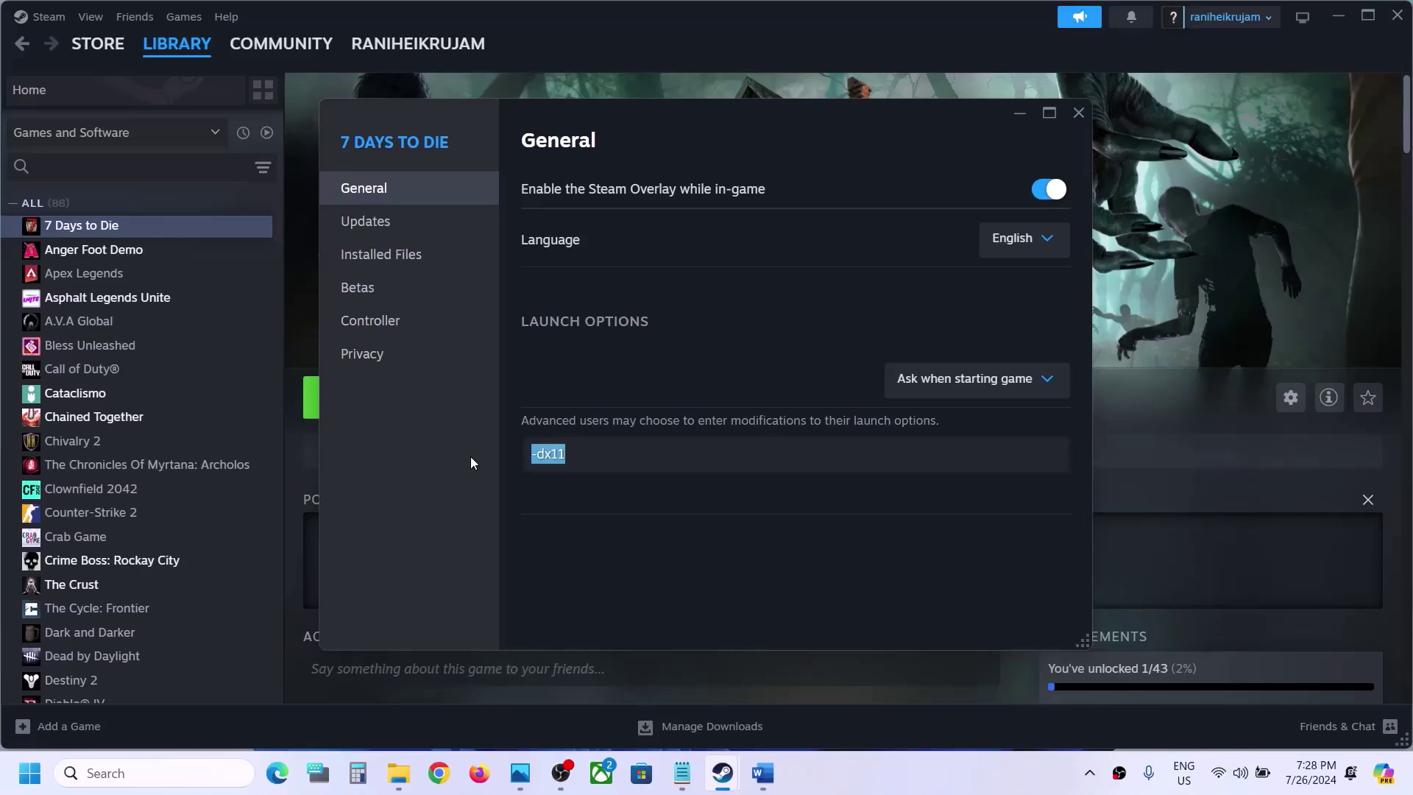
{"action": "type", "text": "-dx12"}
{"action": "left_click", "coordinate": [659, 563]}
{"action": "left_click", "coordinate": [1078, 115]}
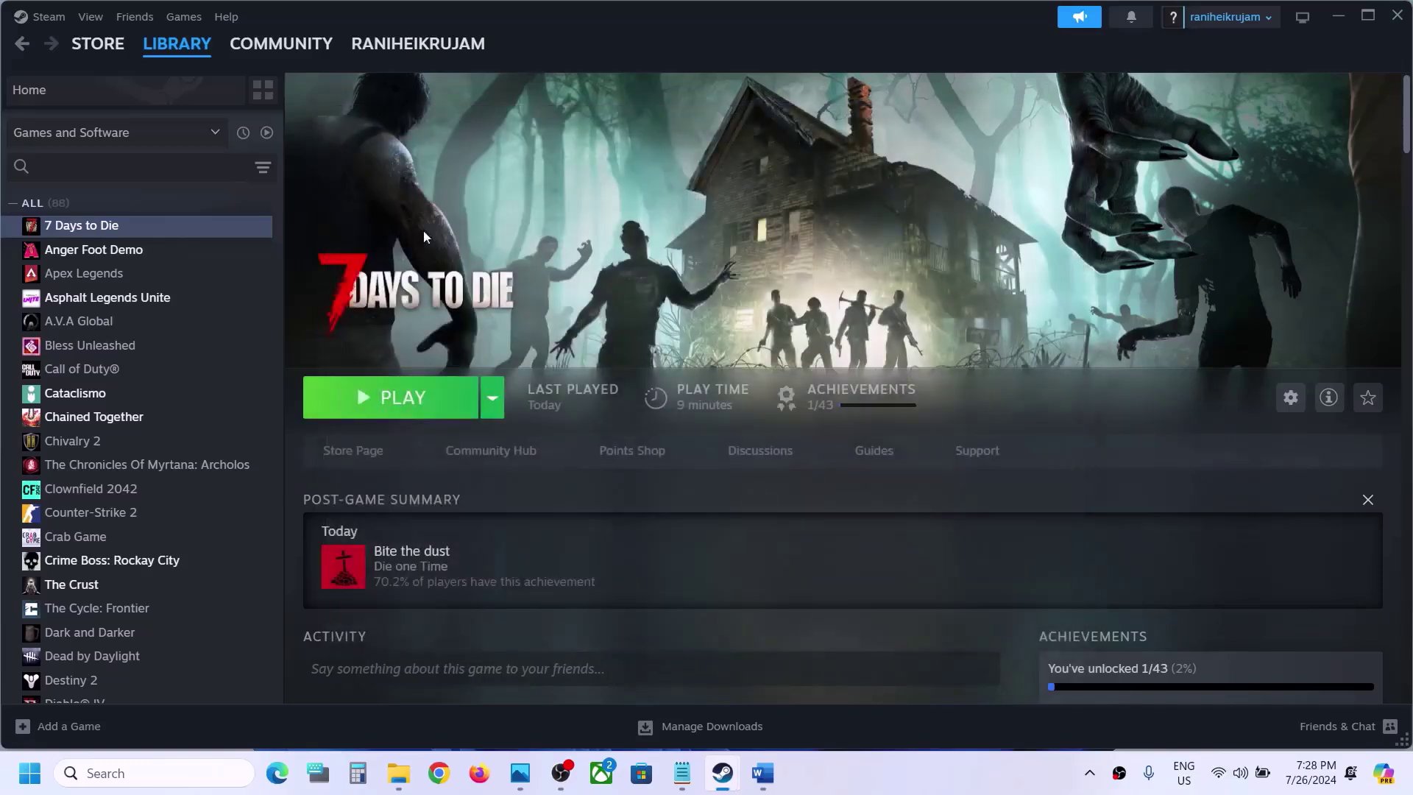
- Remove the -dx12 launch option from the properties of 7 Days to Die and close them
{"action": "right_click", "coordinate": [140, 226]}
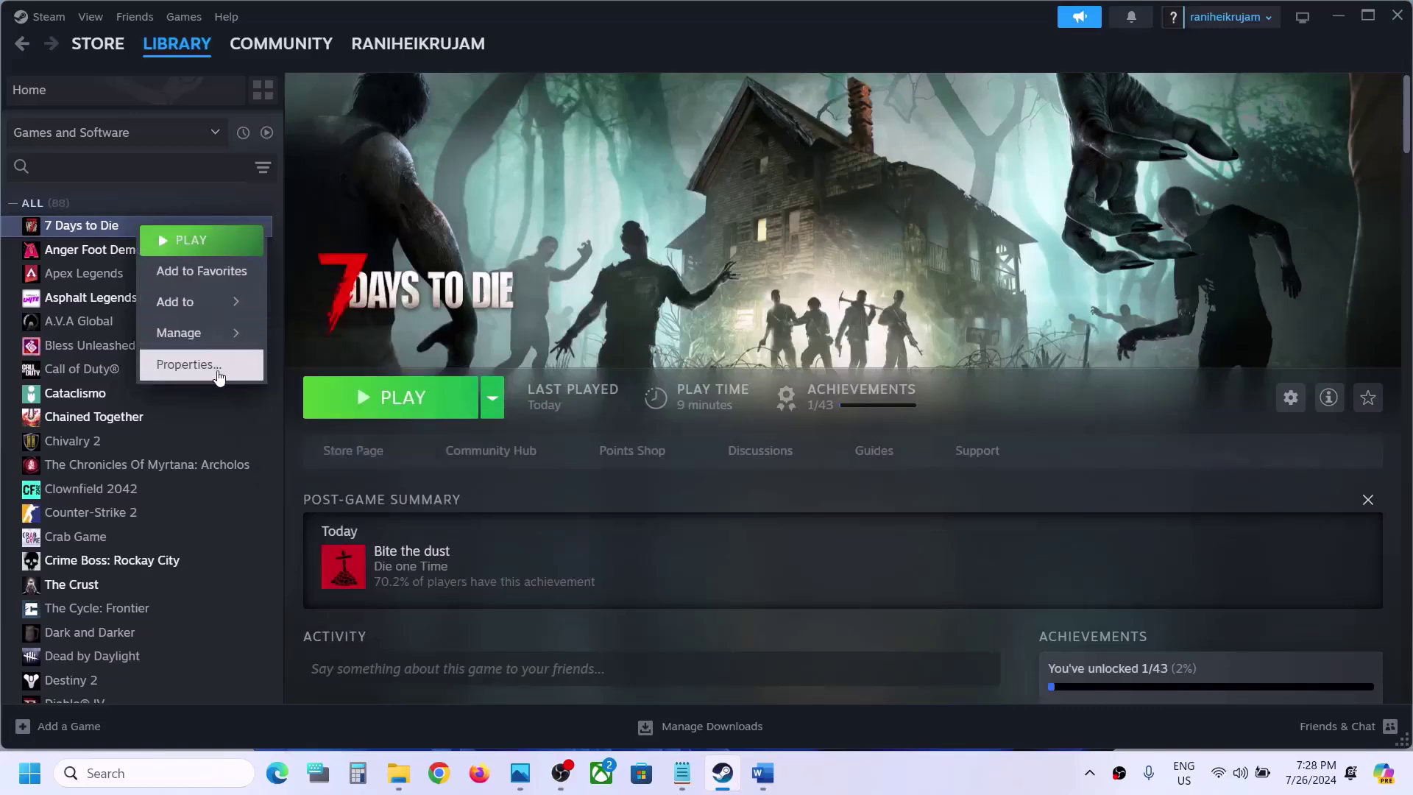
{"action": "left_click", "coordinate": [231, 375]}
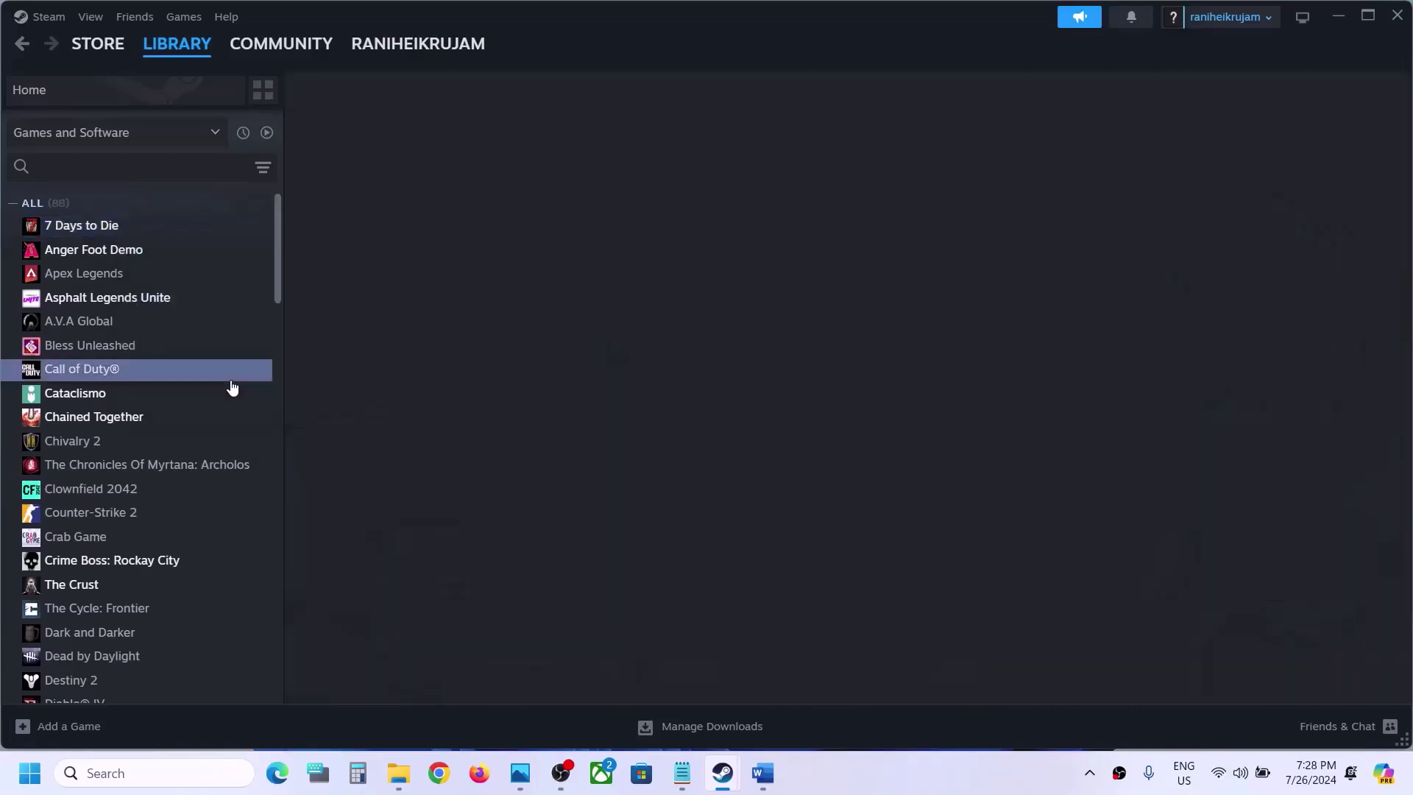
{"action": "left_click", "coordinate": [136, 249]}
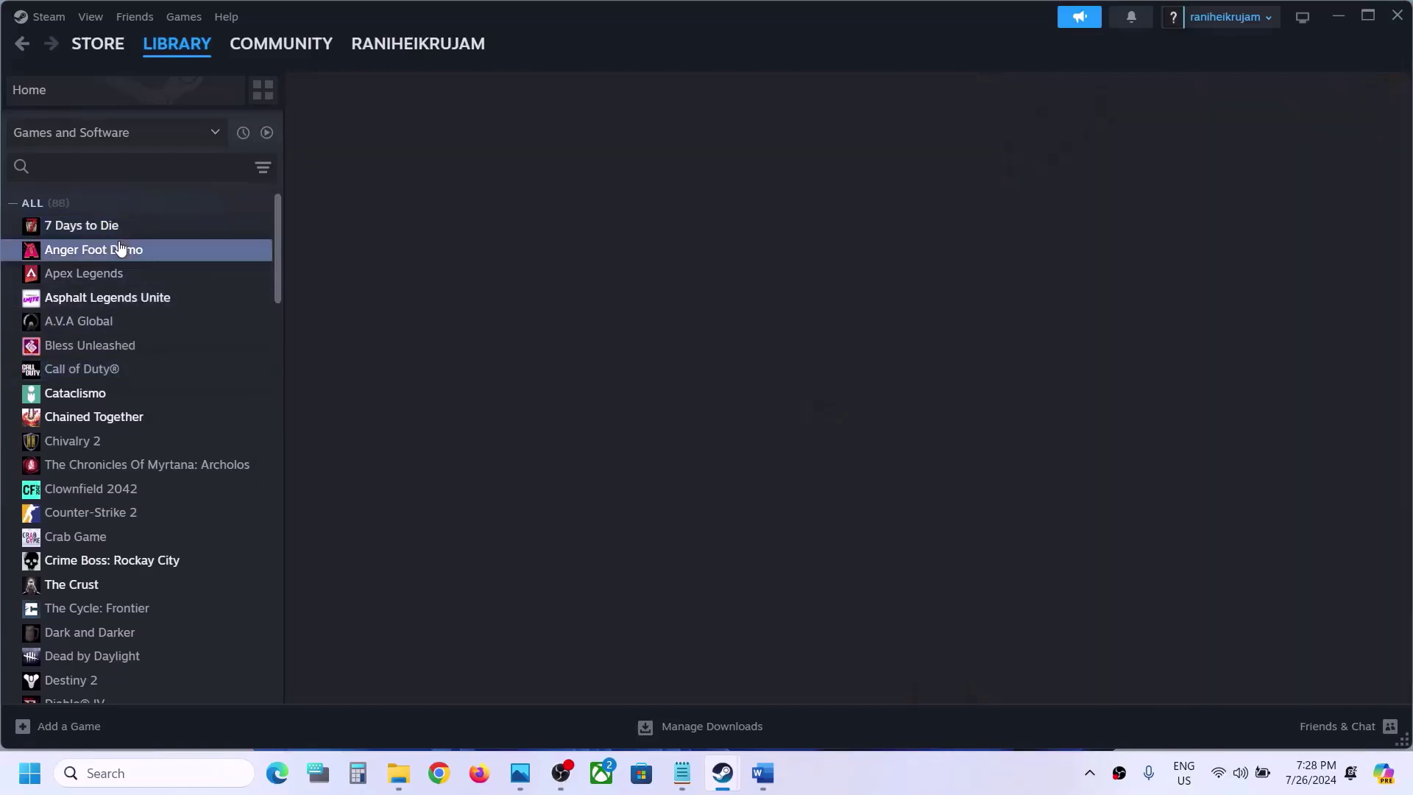
{"action": "left_click", "coordinate": [131, 230]}
{"action": "right_click", "coordinate": [130, 227]}
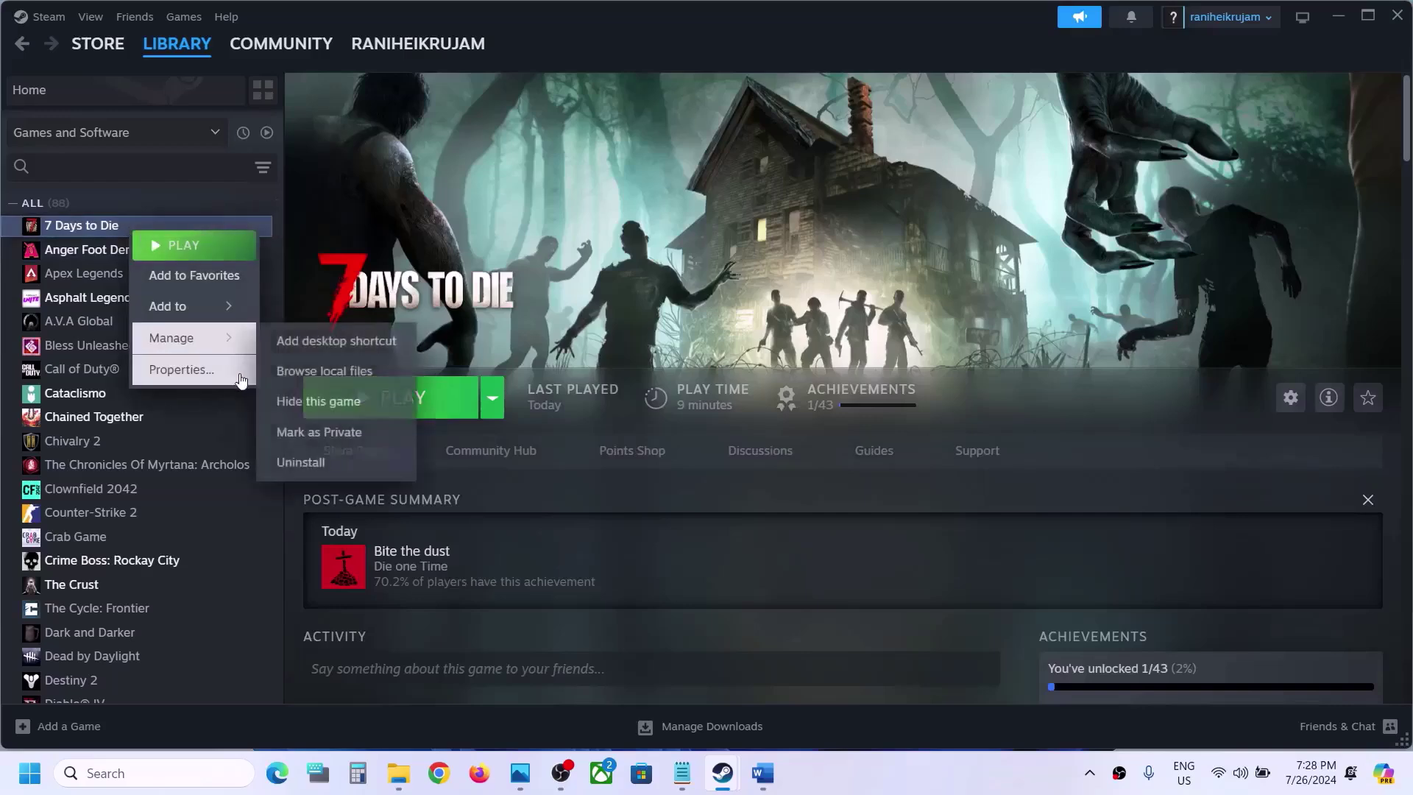
{"action": "left_click", "coordinate": [227, 368]}
{"action": "left_click_drag", "start_coordinate": [586, 454], "coordinate": [505, 452]}
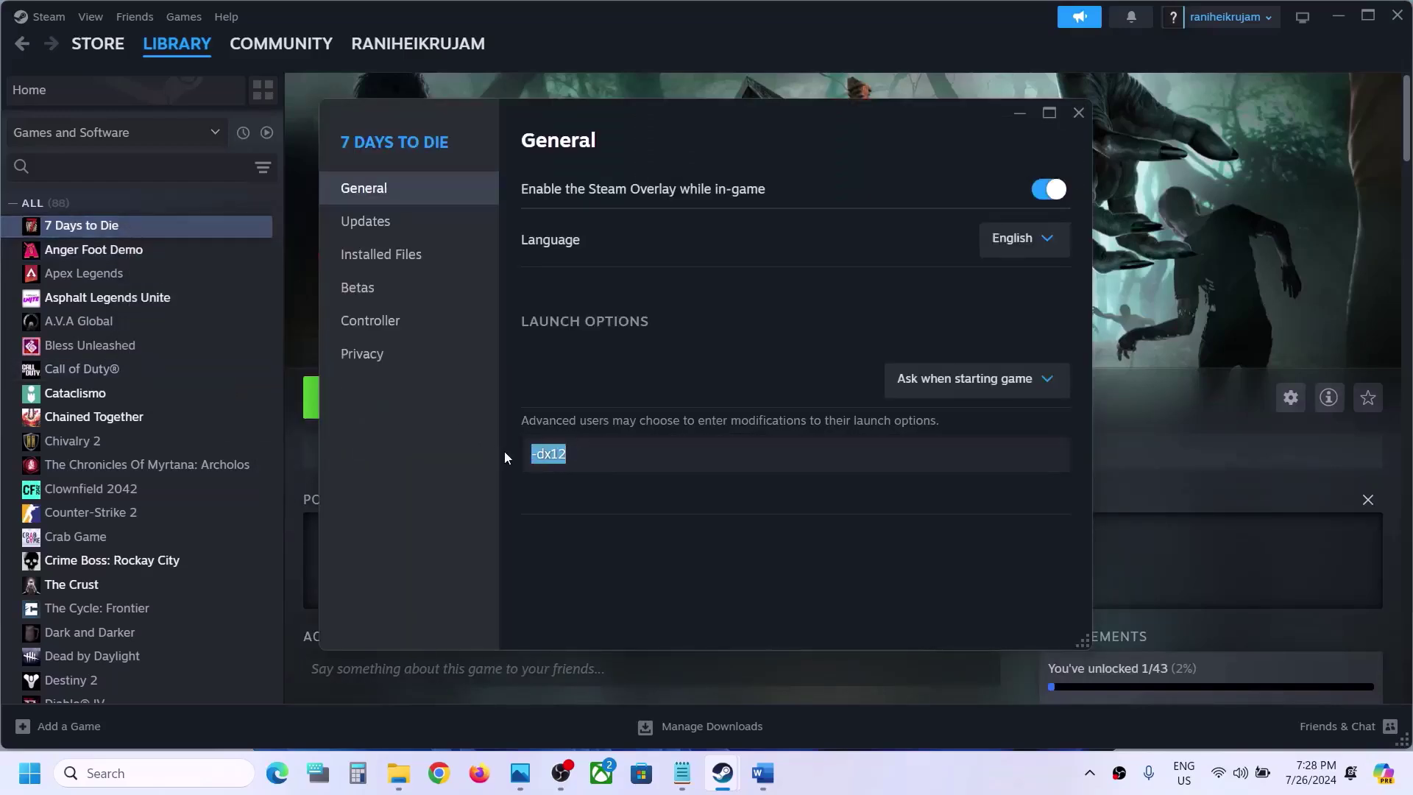
{"action": "key", "text": "BackSpace"}
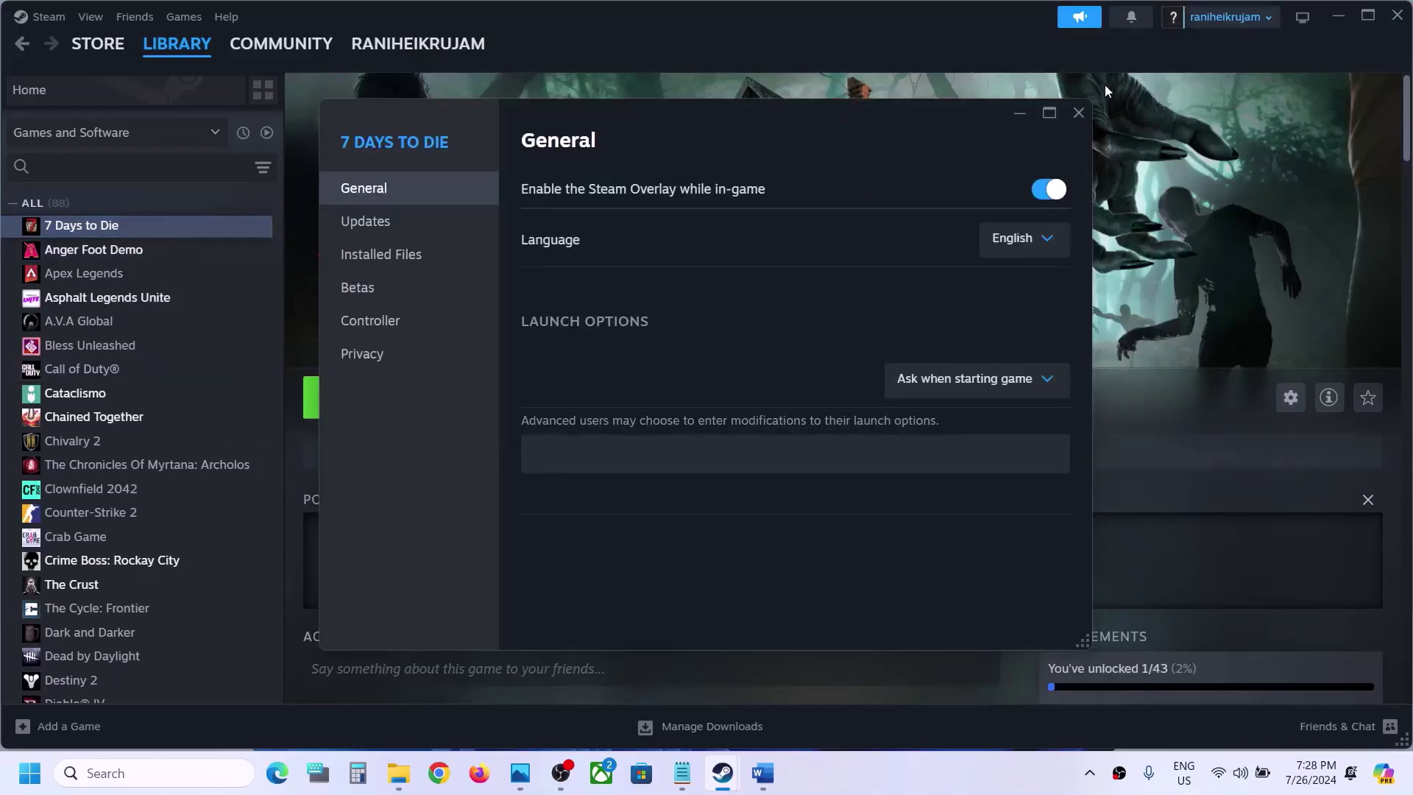
{"action": "left_click", "coordinate": [1079, 112]}
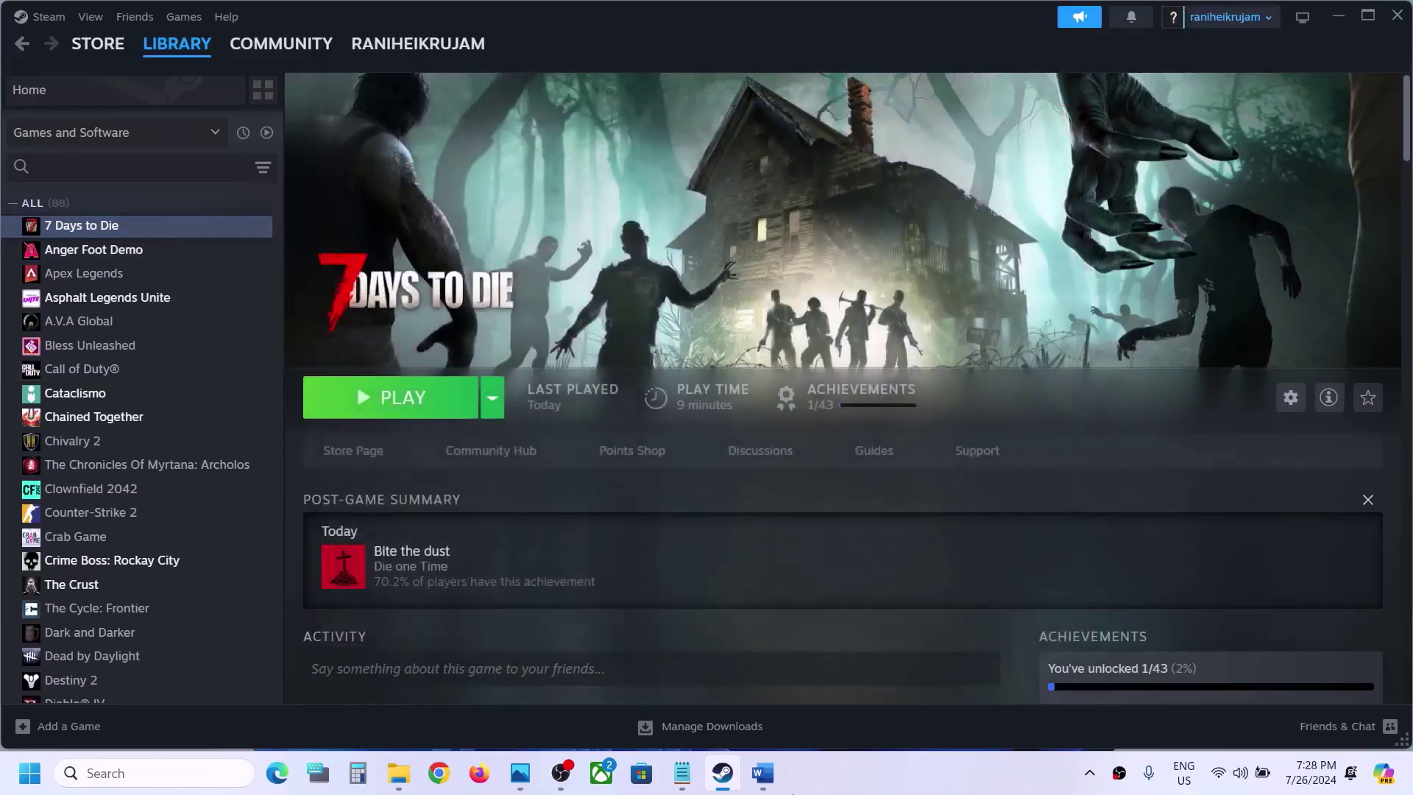
- Switch to the Word document and read Step 3 about allowing the game exe through antivirus, controlled folder access and firewall
{"action": "left_click", "coordinate": [763, 772]}
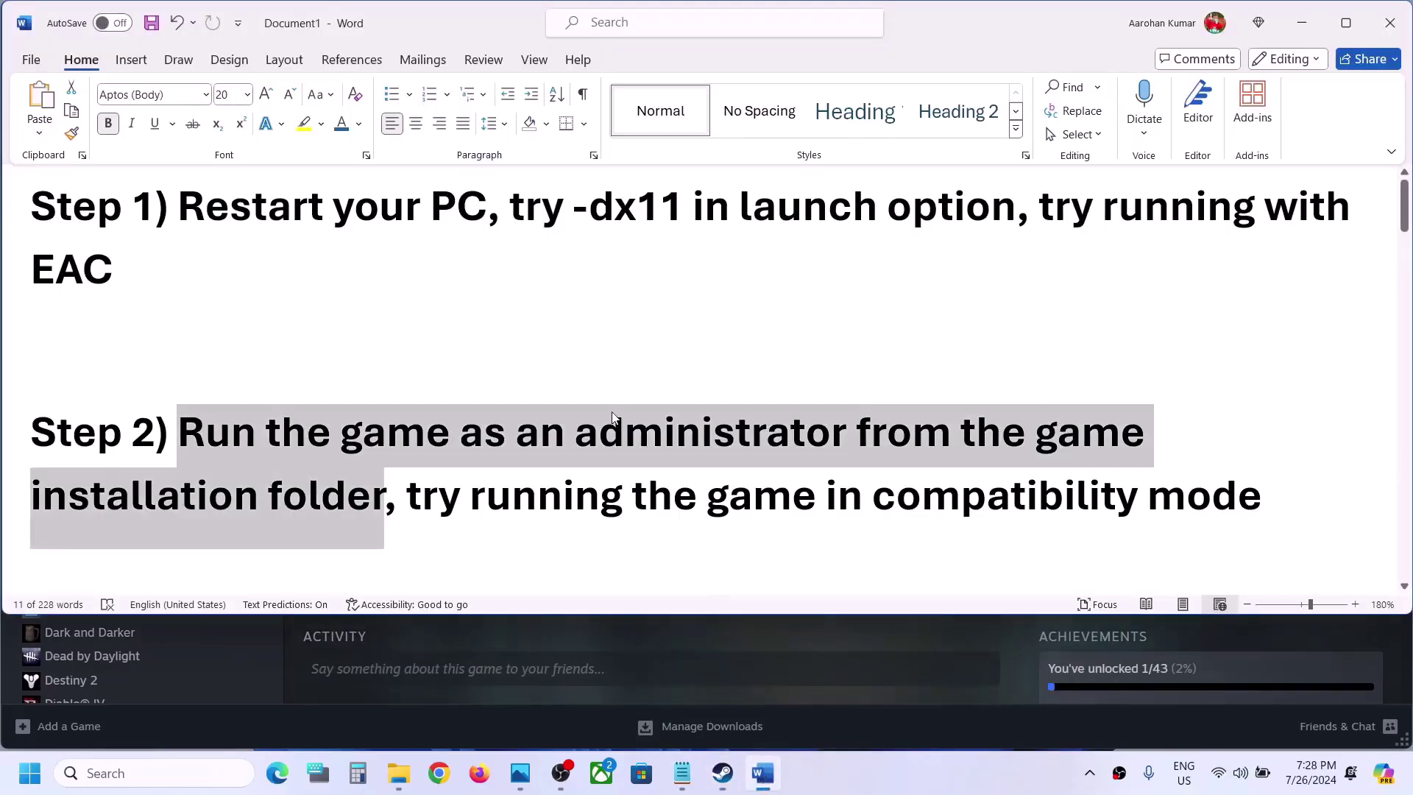
{"action": "scroll", "coordinate": [615, 417], "scroll_direction": "down", "scroll_amount": 4}
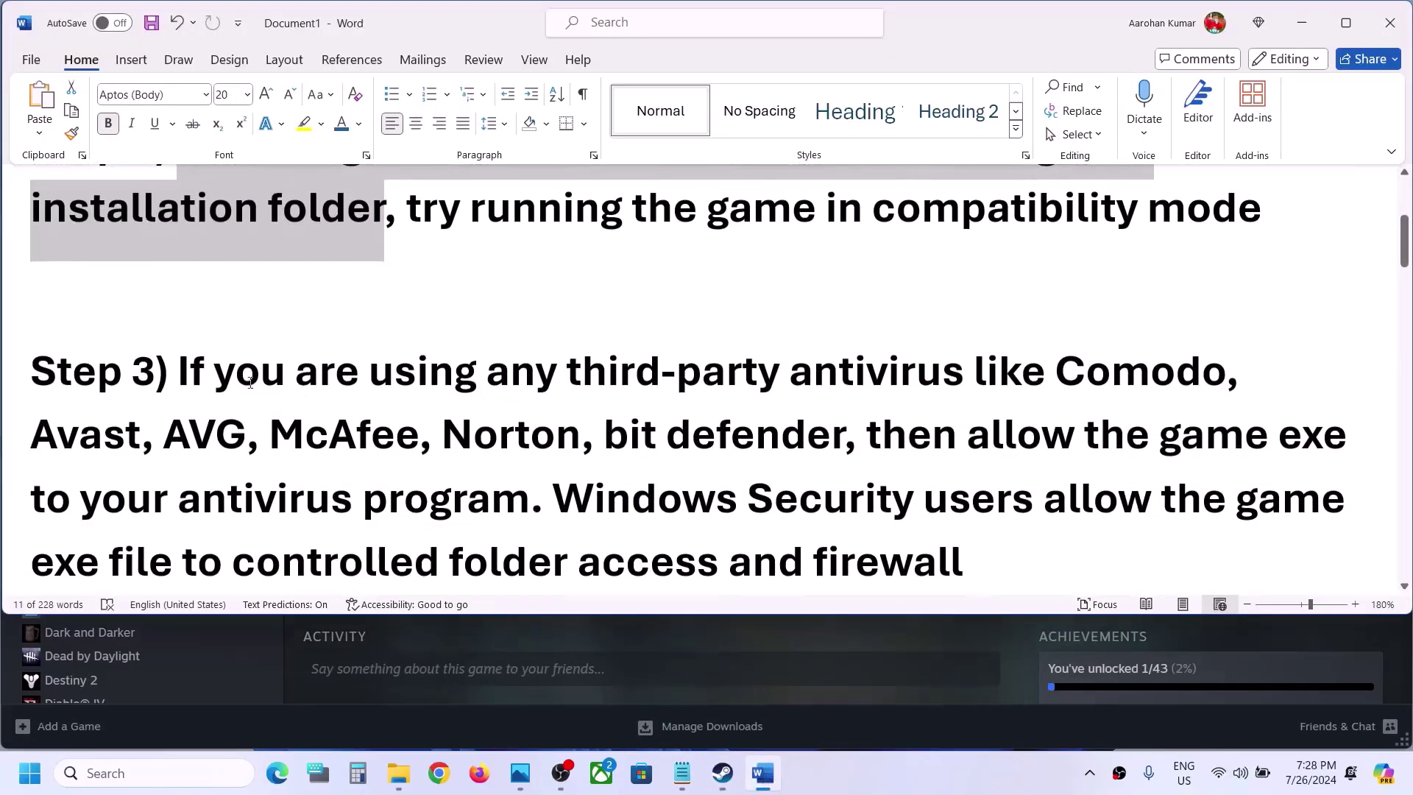
{"action": "left_click_drag", "start_coordinate": [221, 384], "coordinate": [659, 436]}
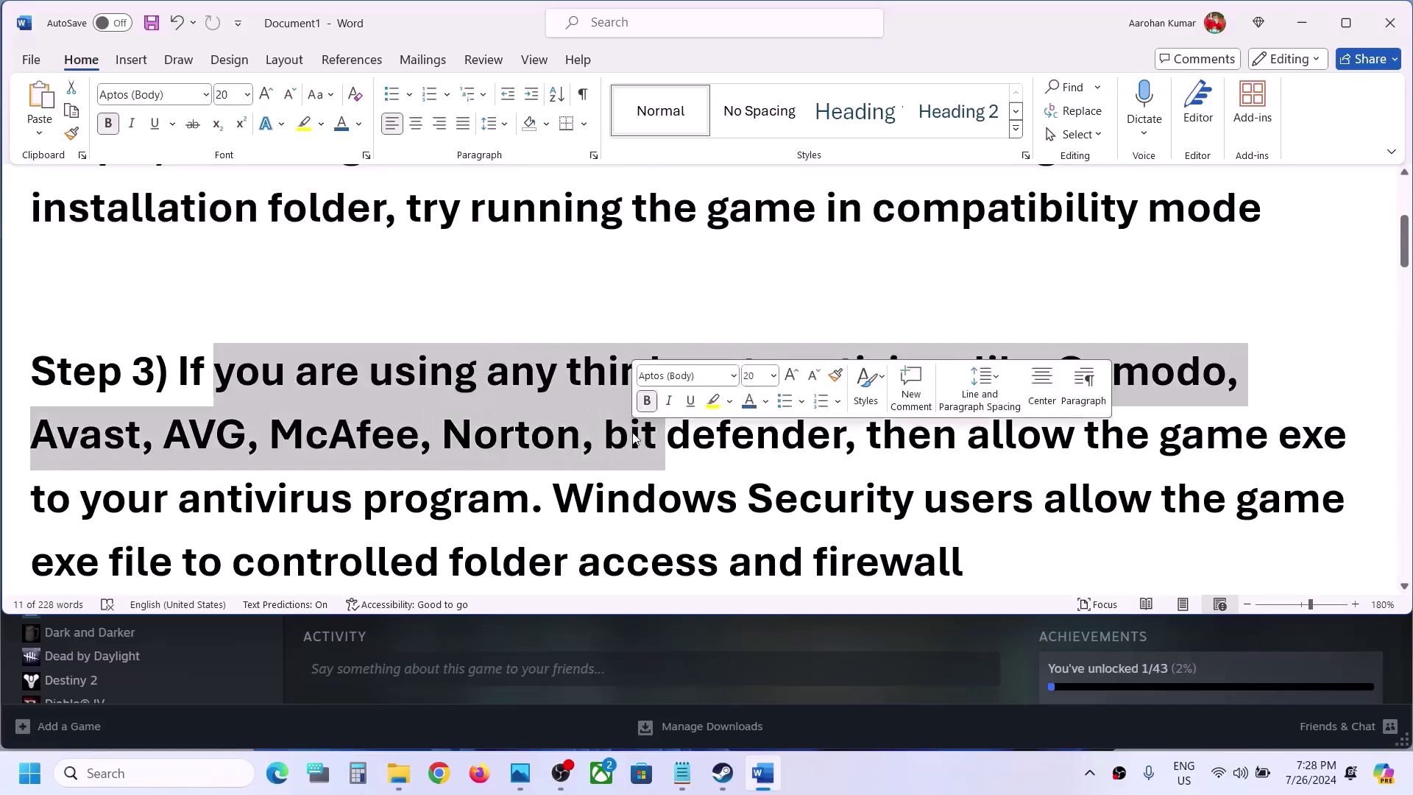
{"action": "scroll", "coordinate": [633, 432], "scroll_direction": "down", "scroll_amount": 1}
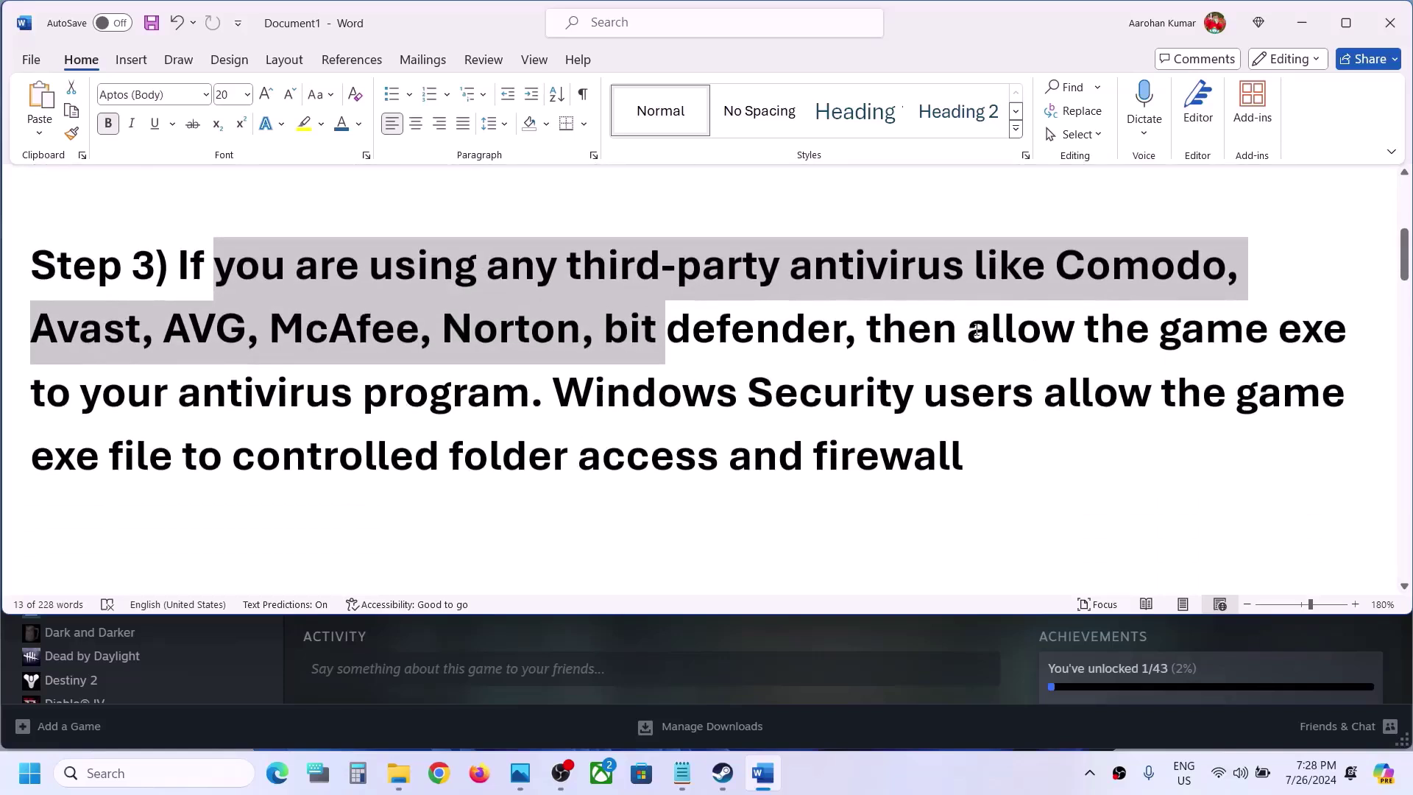
{"action": "left_click_drag", "start_coordinate": [976, 330], "coordinate": [833, 395]}
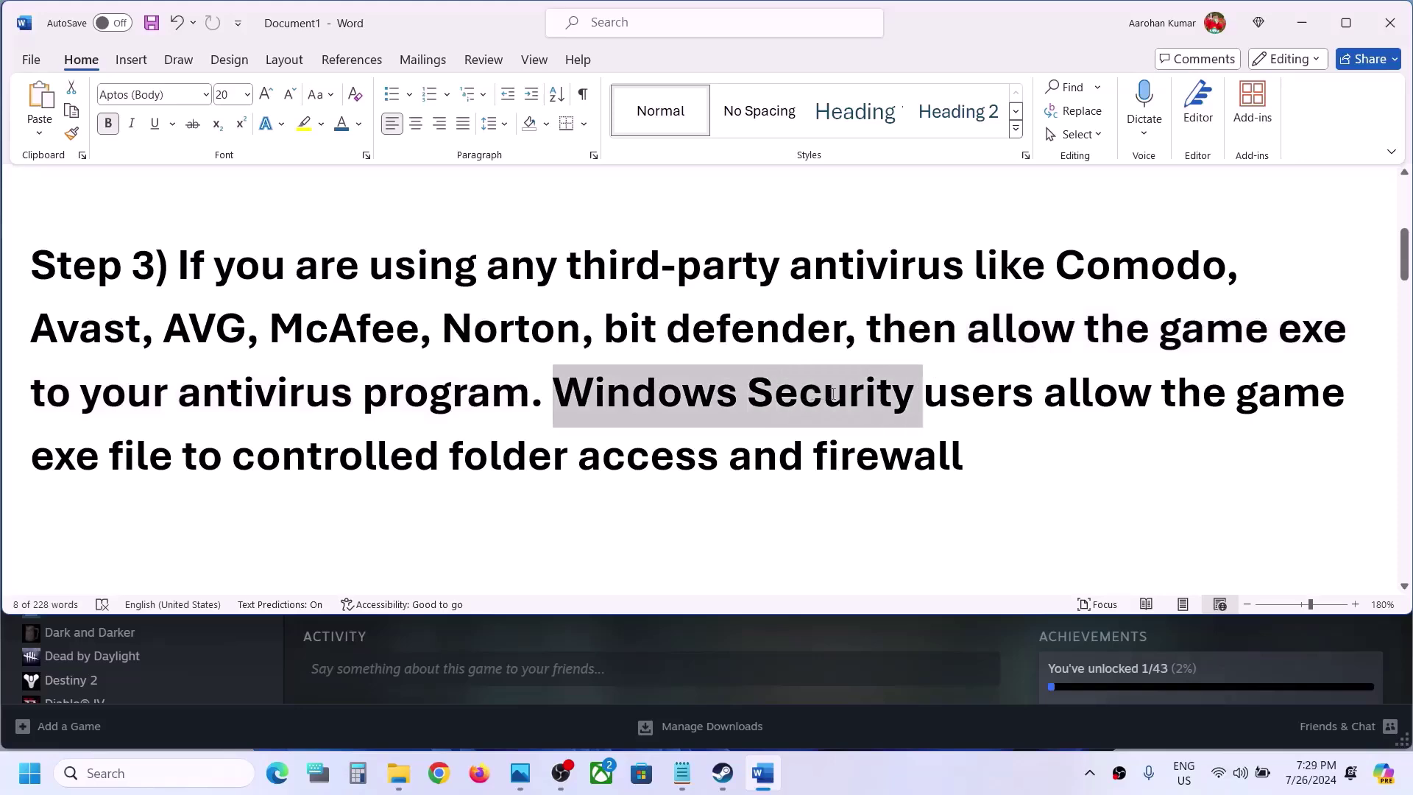
- Open Windows Security from the Windows privacy and security settings and show the apps allowed through Controlled folder access
{"action": "key", "text": "super+i"}
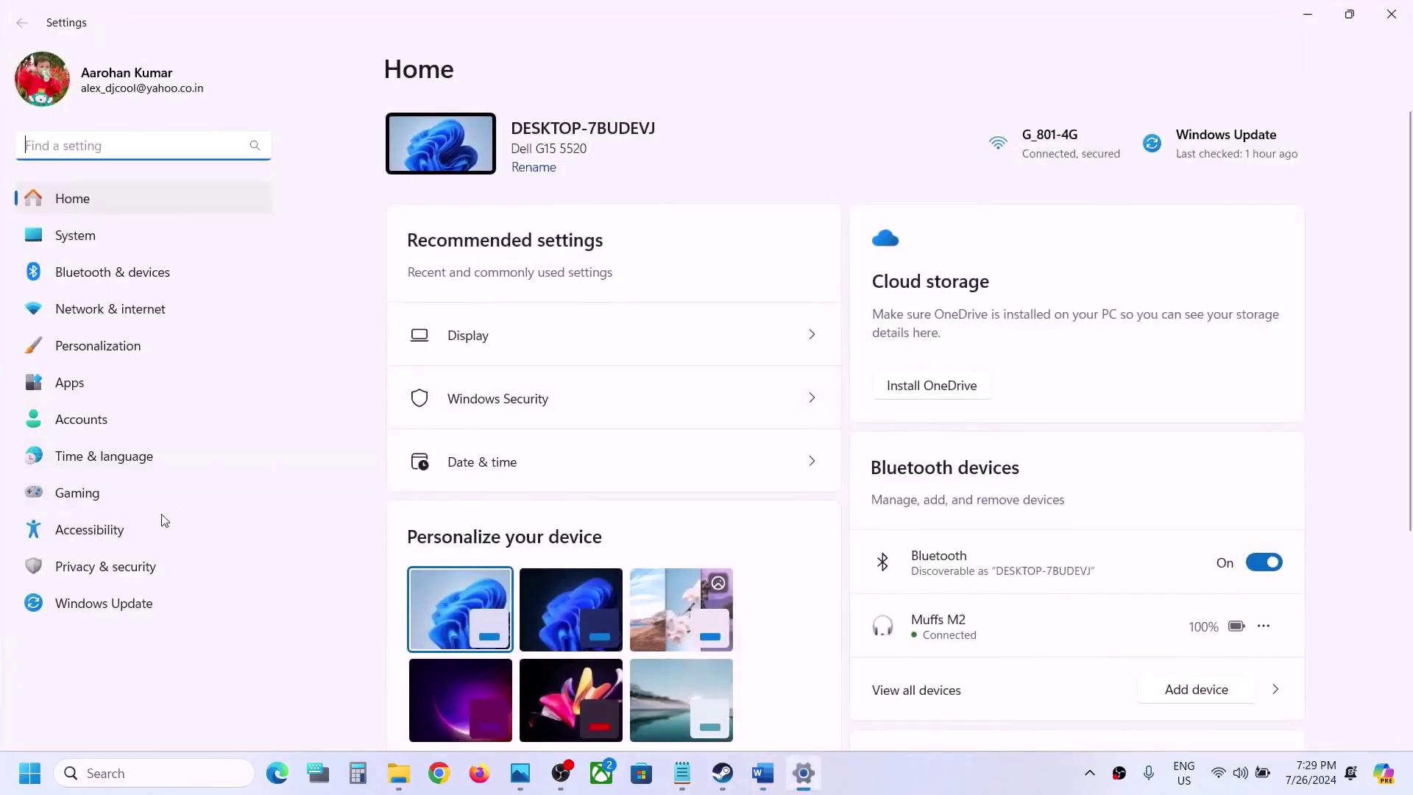
{"action": "left_click", "coordinate": [137, 579]}
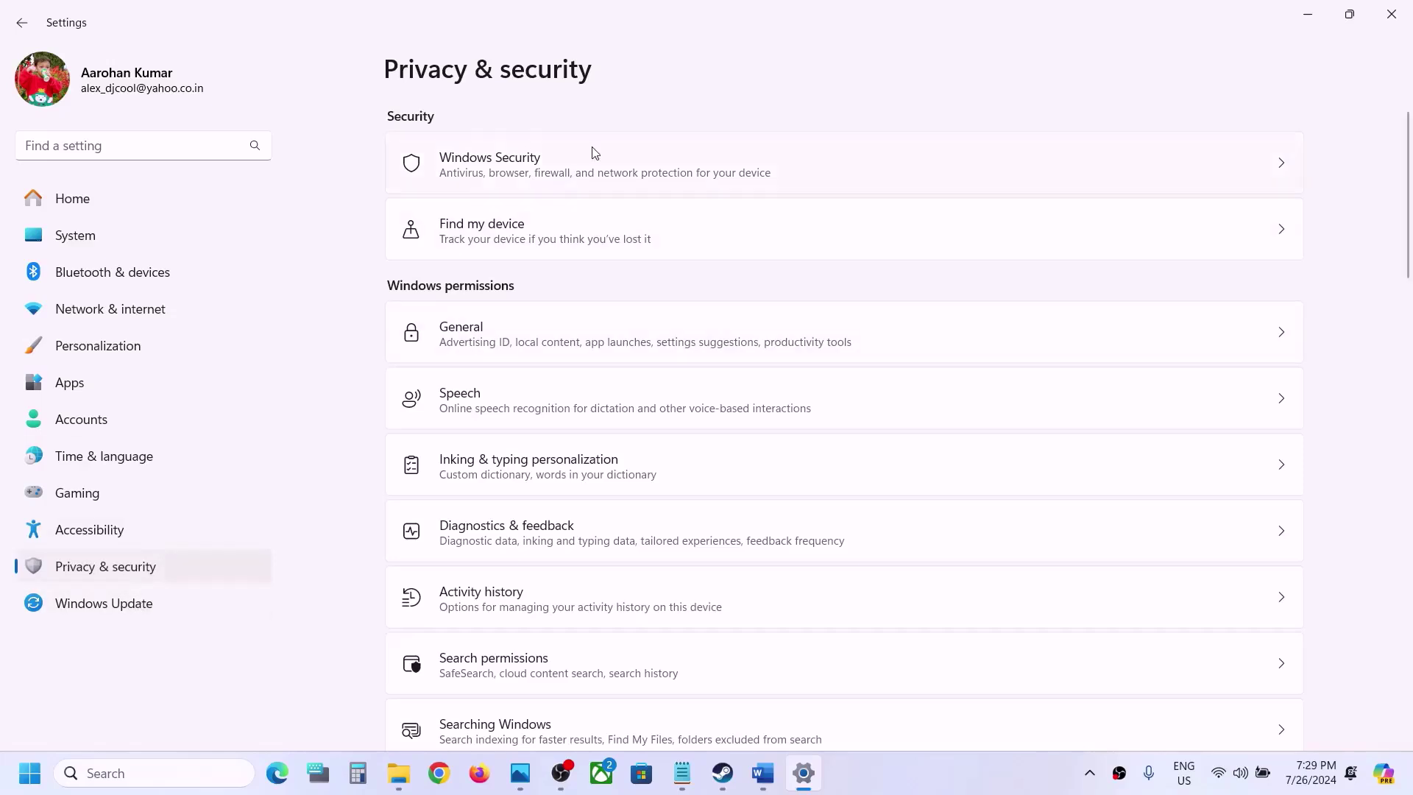
{"action": "left_click", "coordinate": [541, 173]}
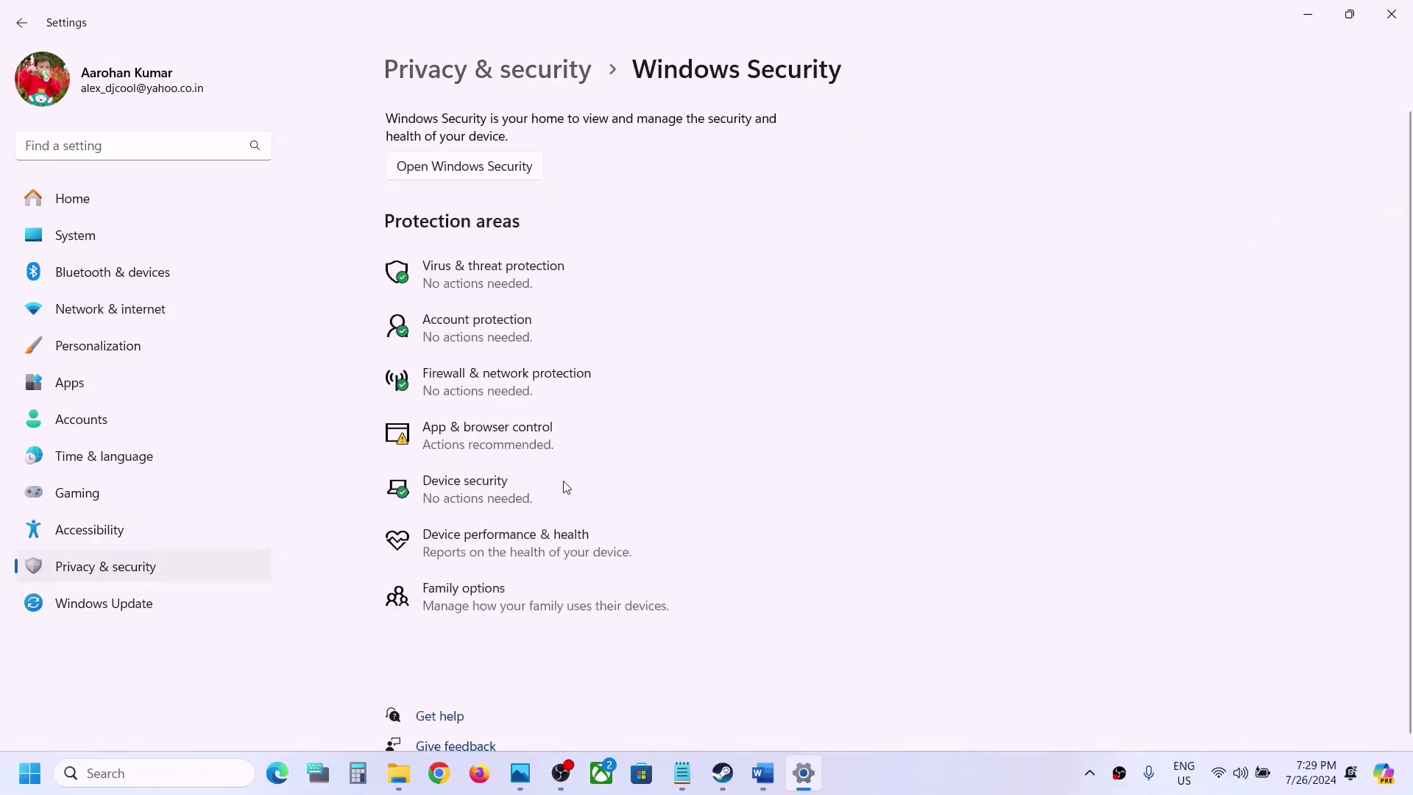
{"action": "left_click", "coordinate": [492, 267]}
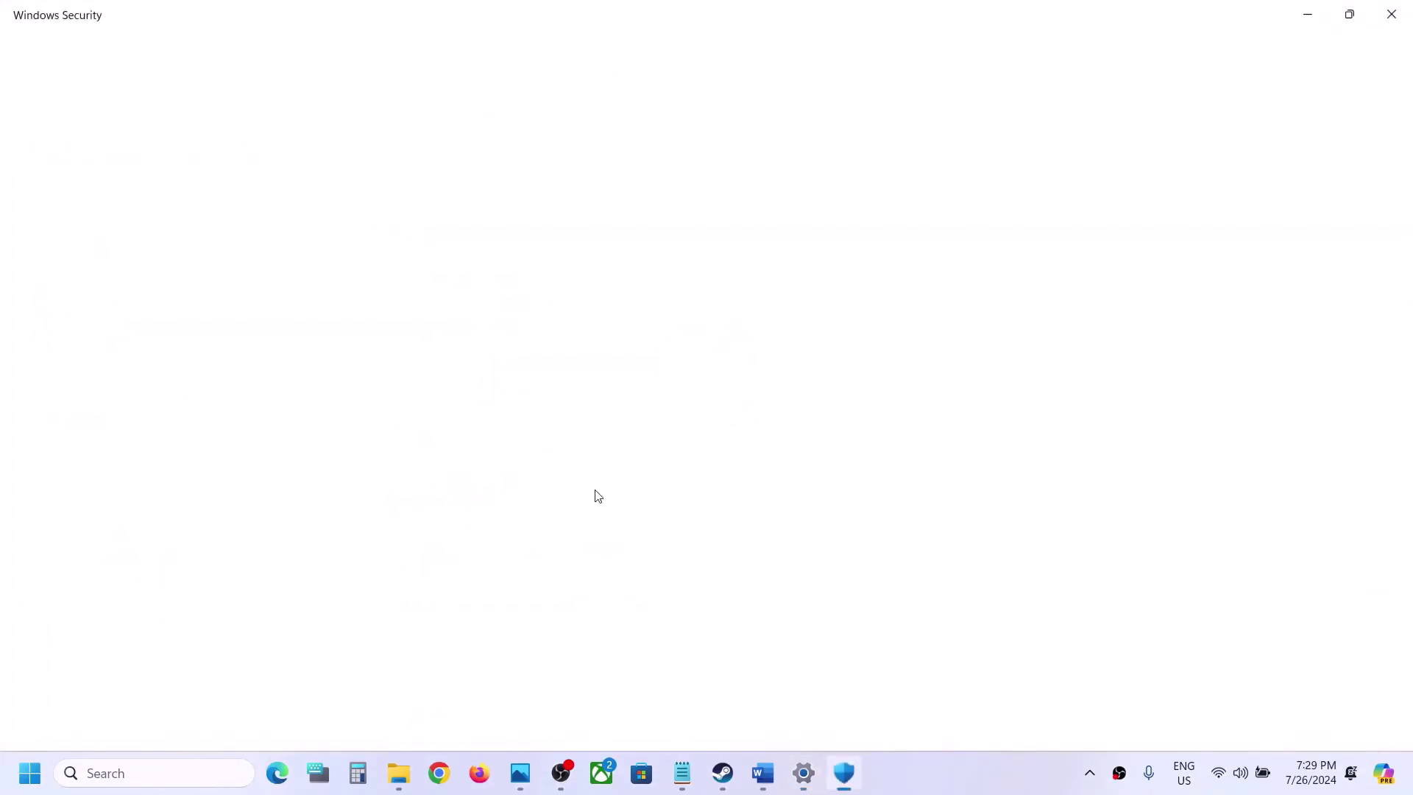
{"action": "scroll", "coordinate": [597, 496], "scroll_direction": "down", "scroll_amount": 2}
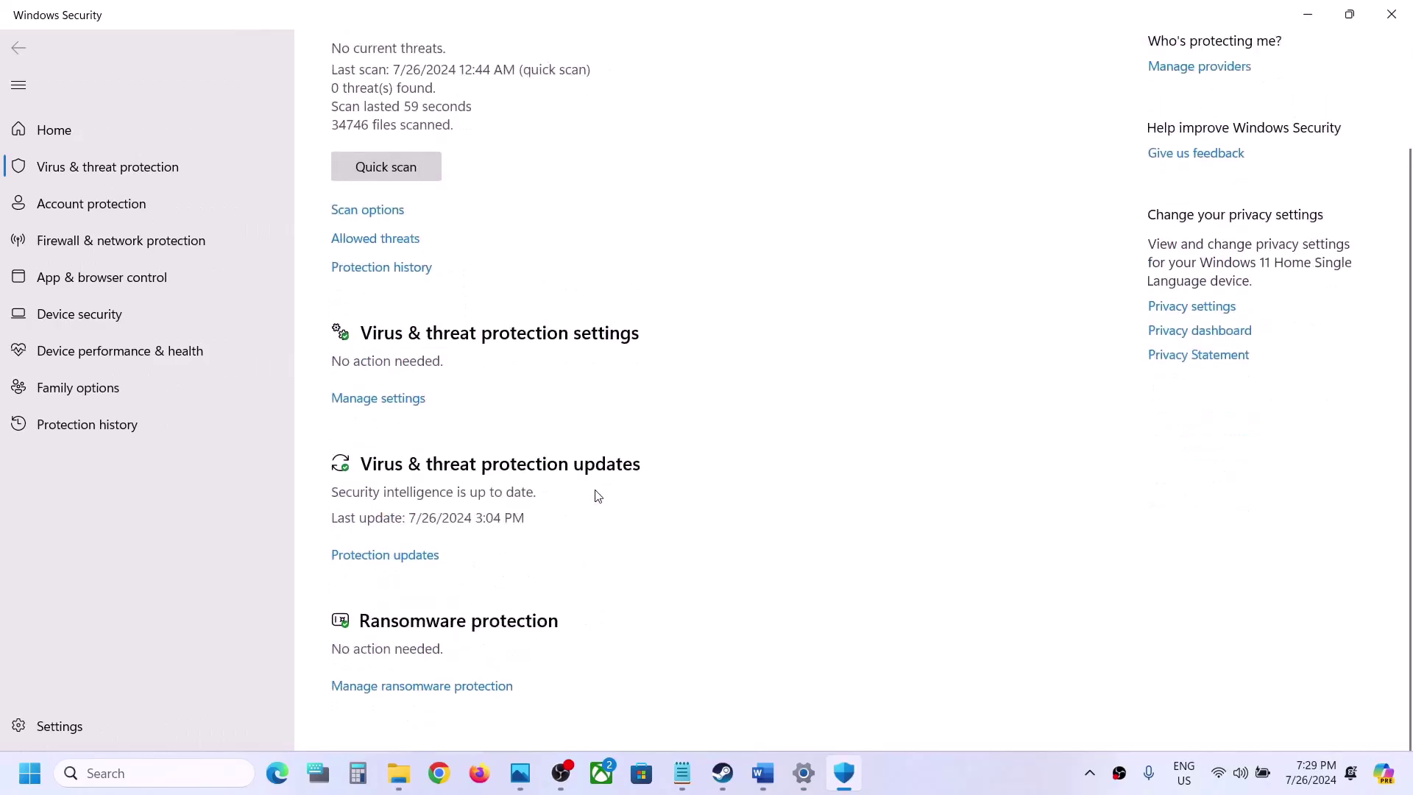
{"action": "left_click", "coordinate": [441, 692]}
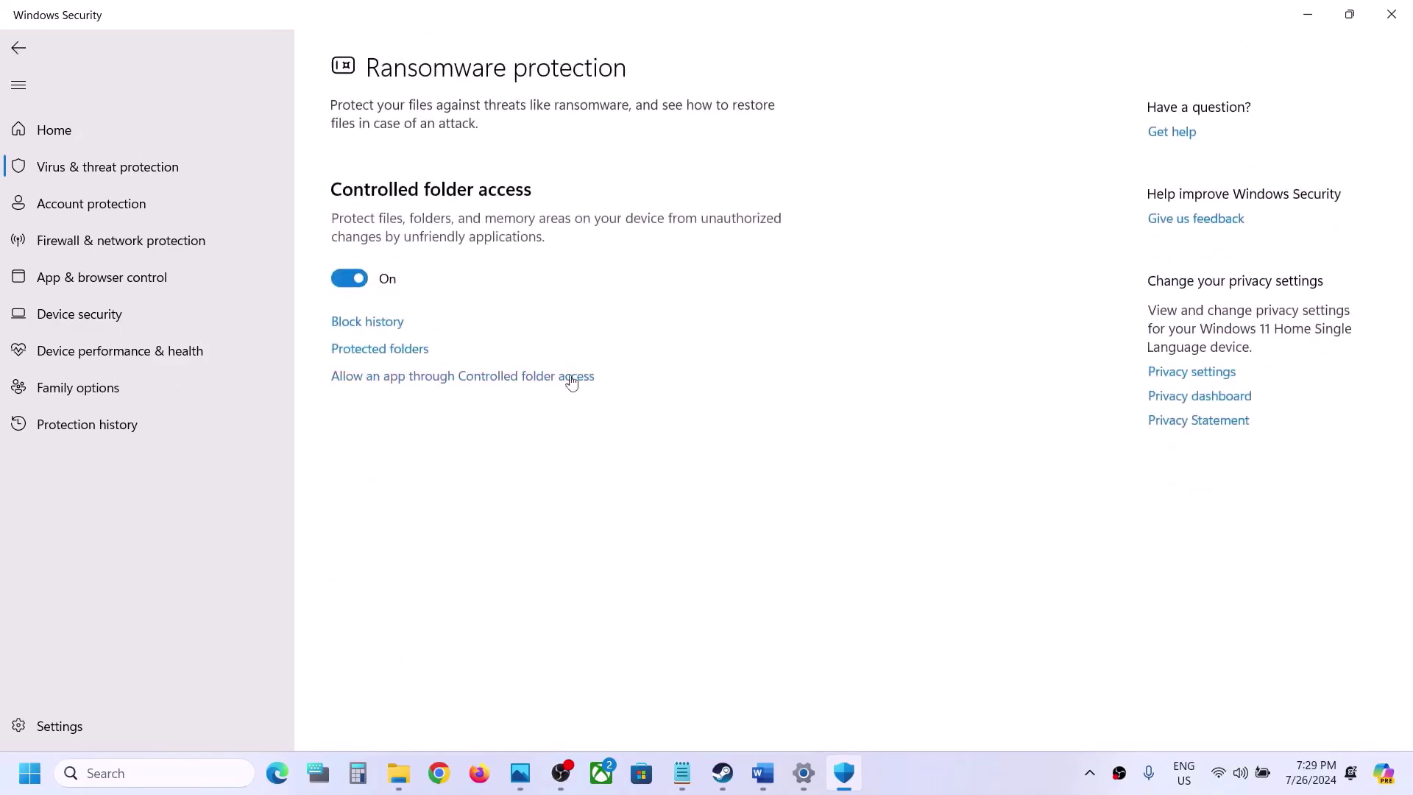
{"action": "left_click", "coordinate": [431, 377]}
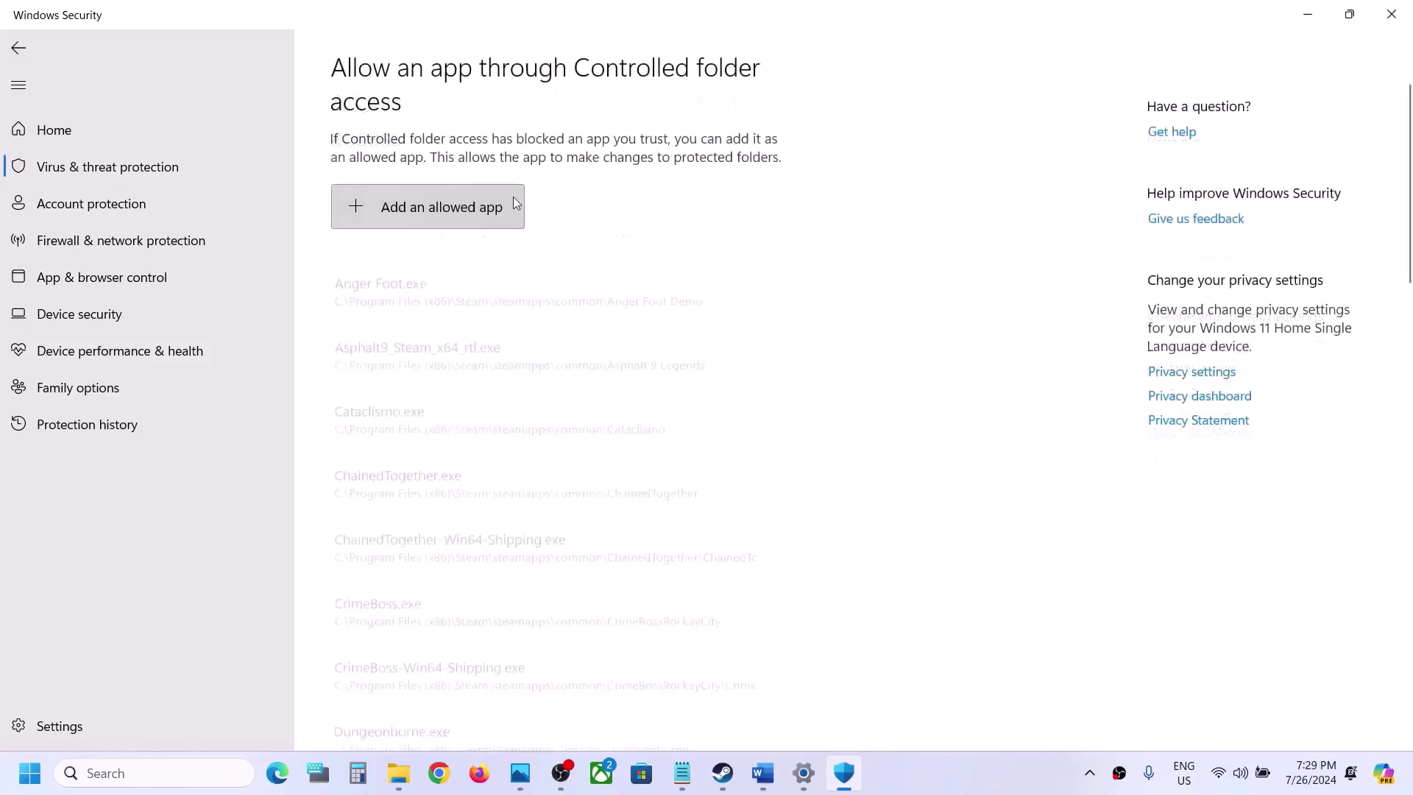
- Allow the 7DaysToDie application from C:\Program Files (x86)\Steam\steamapps\common\7 Days To Die through Controlled folder access
{"action": "left_click", "coordinate": [461, 208]}
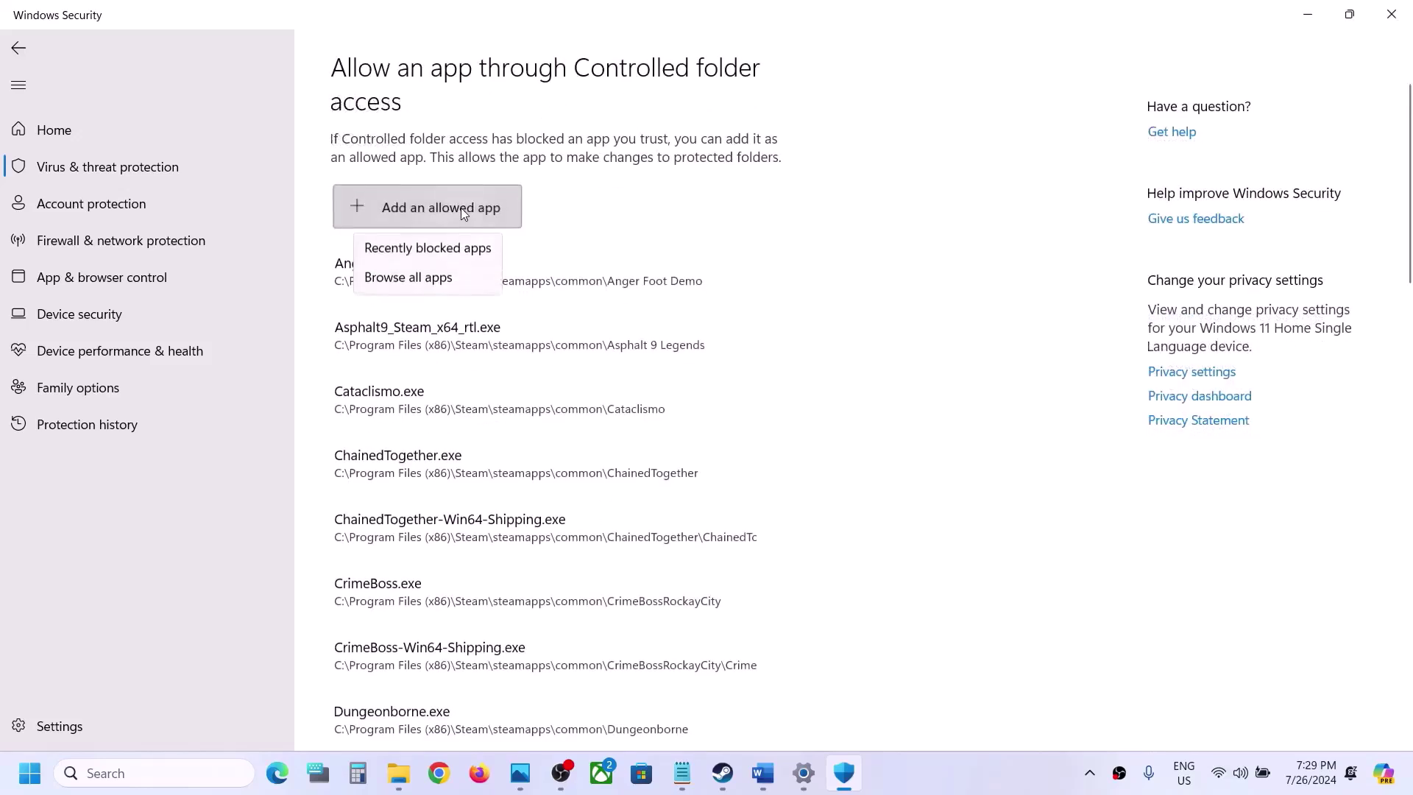
{"action": "left_click", "coordinate": [433, 280]}
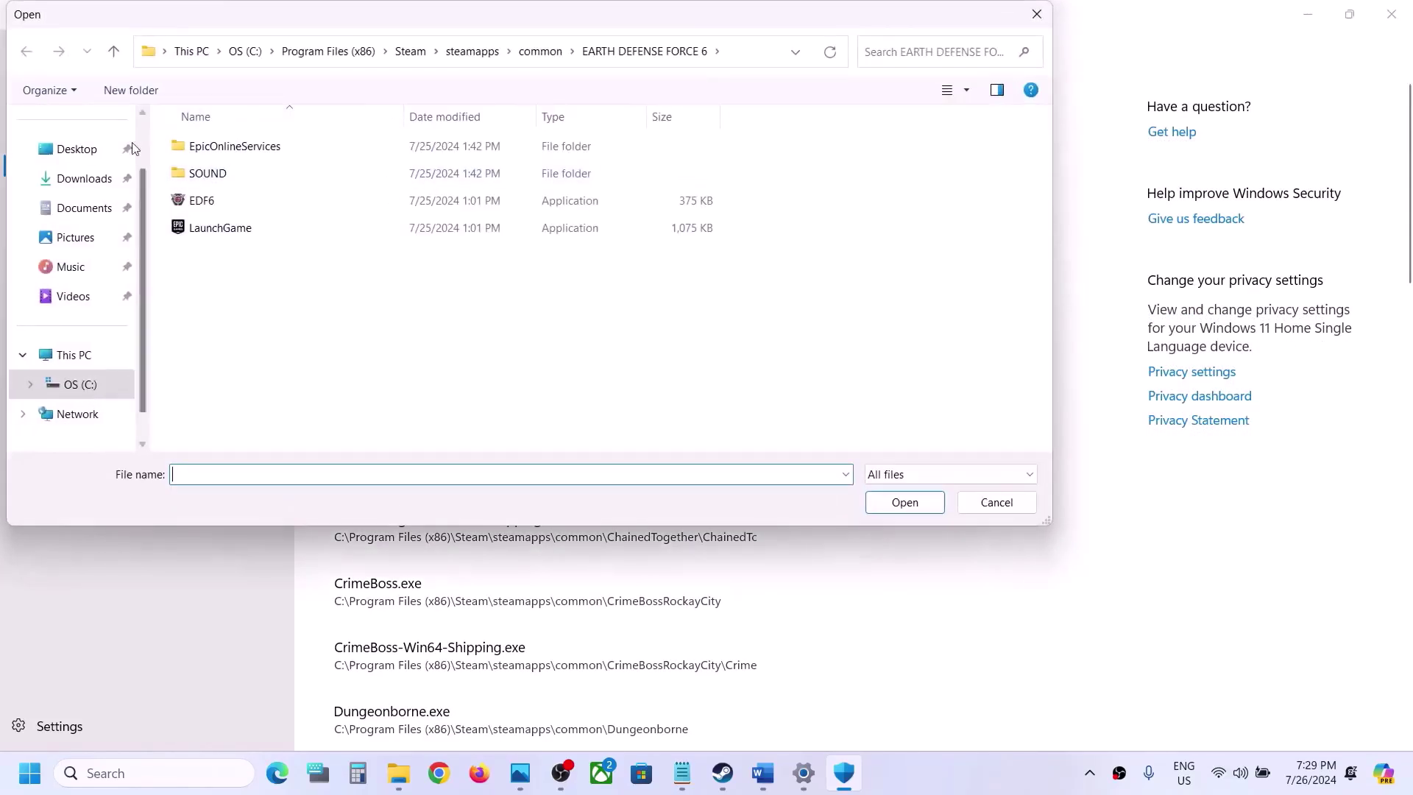
{"action": "left_click", "coordinate": [94, 366]}
{"action": "double_click", "coordinate": [285, 141]}
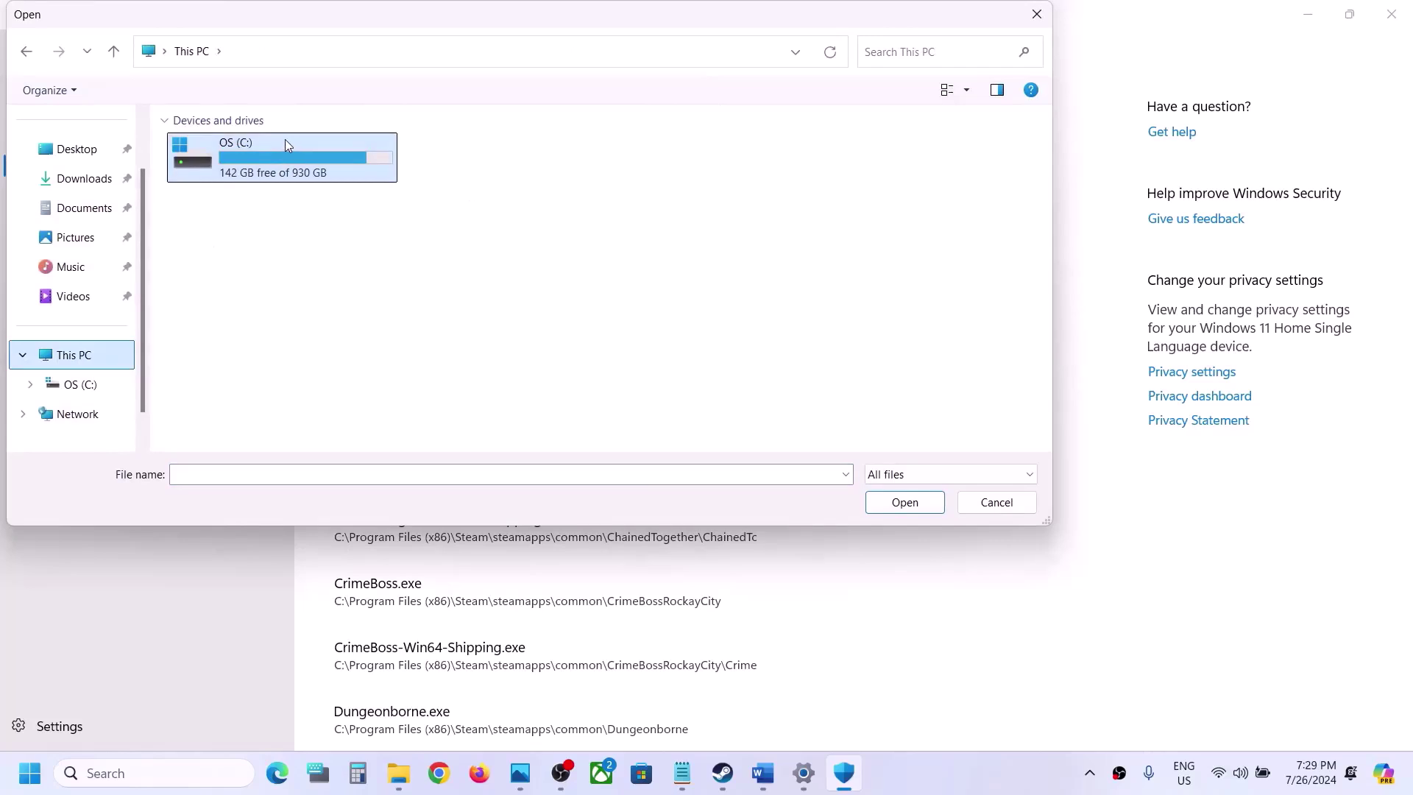
{"action": "scroll", "coordinate": [294, 324], "scroll_direction": "down", "scroll_amount": 3}
{"action": "double_click", "coordinate": [259, 252]}
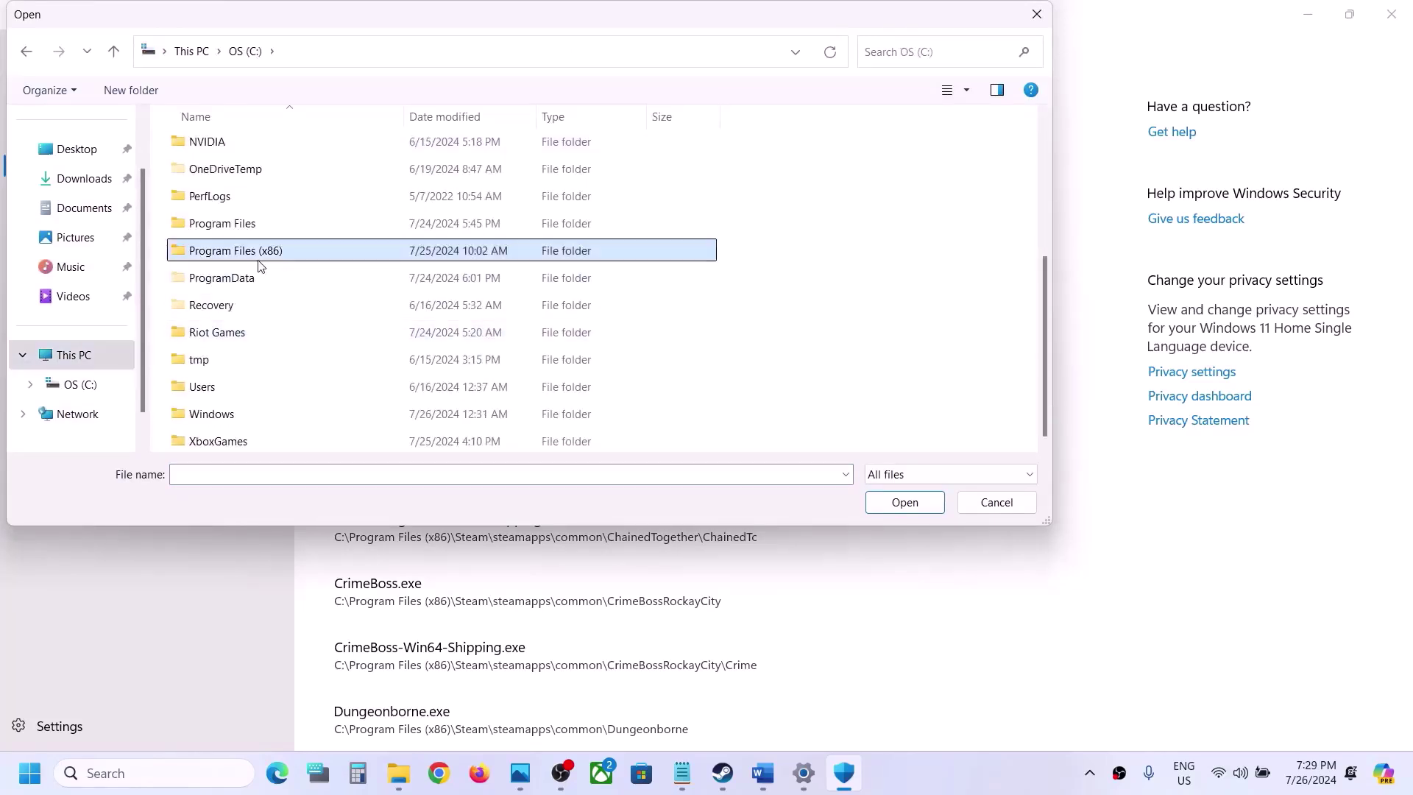
{"action": "scroll", "coordinate": [259, 267], "scroll_direction": "down", "scroll_amount": 6}
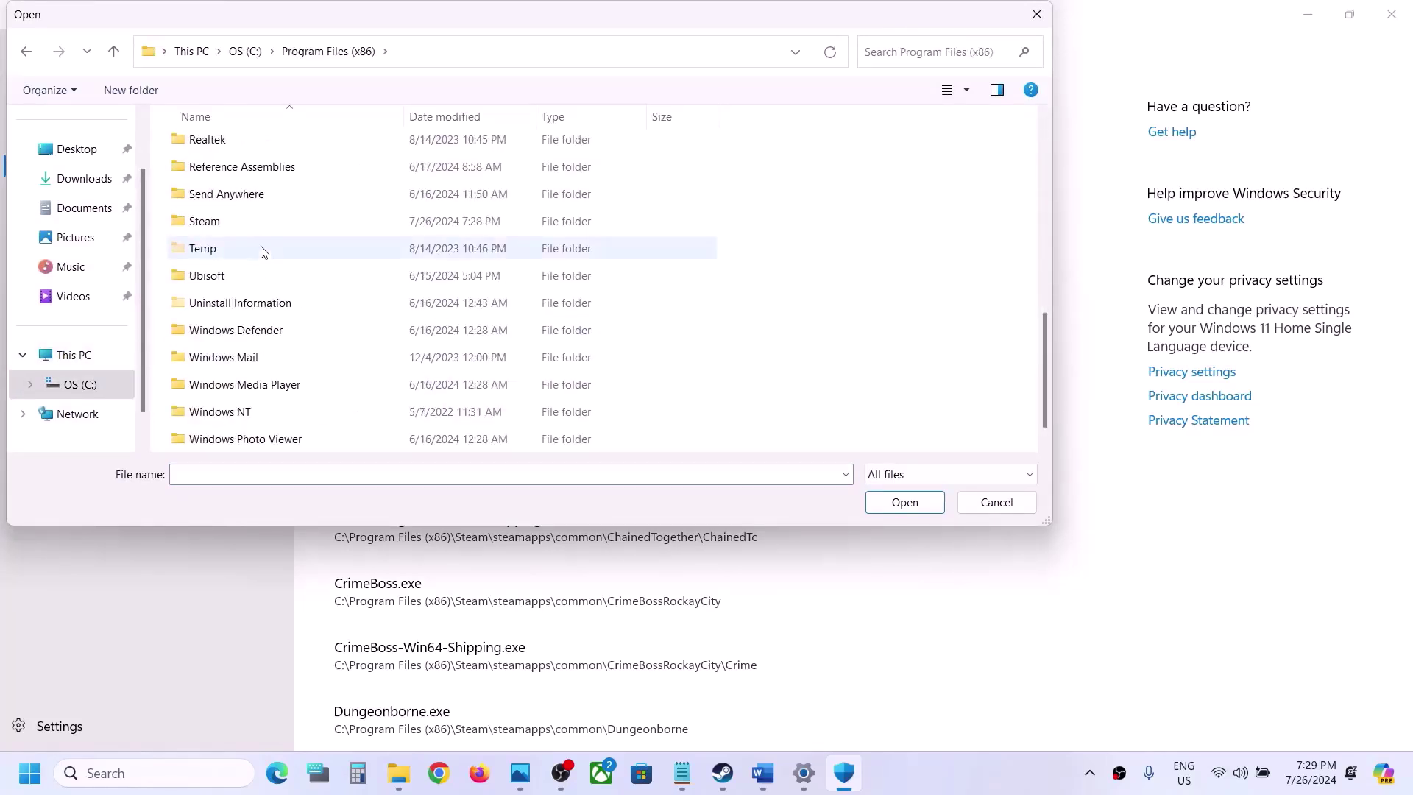
{"action": "double_click", "coordinate": [225, 225]}
{"action": "double_click", "coordinate": [228, 247]}
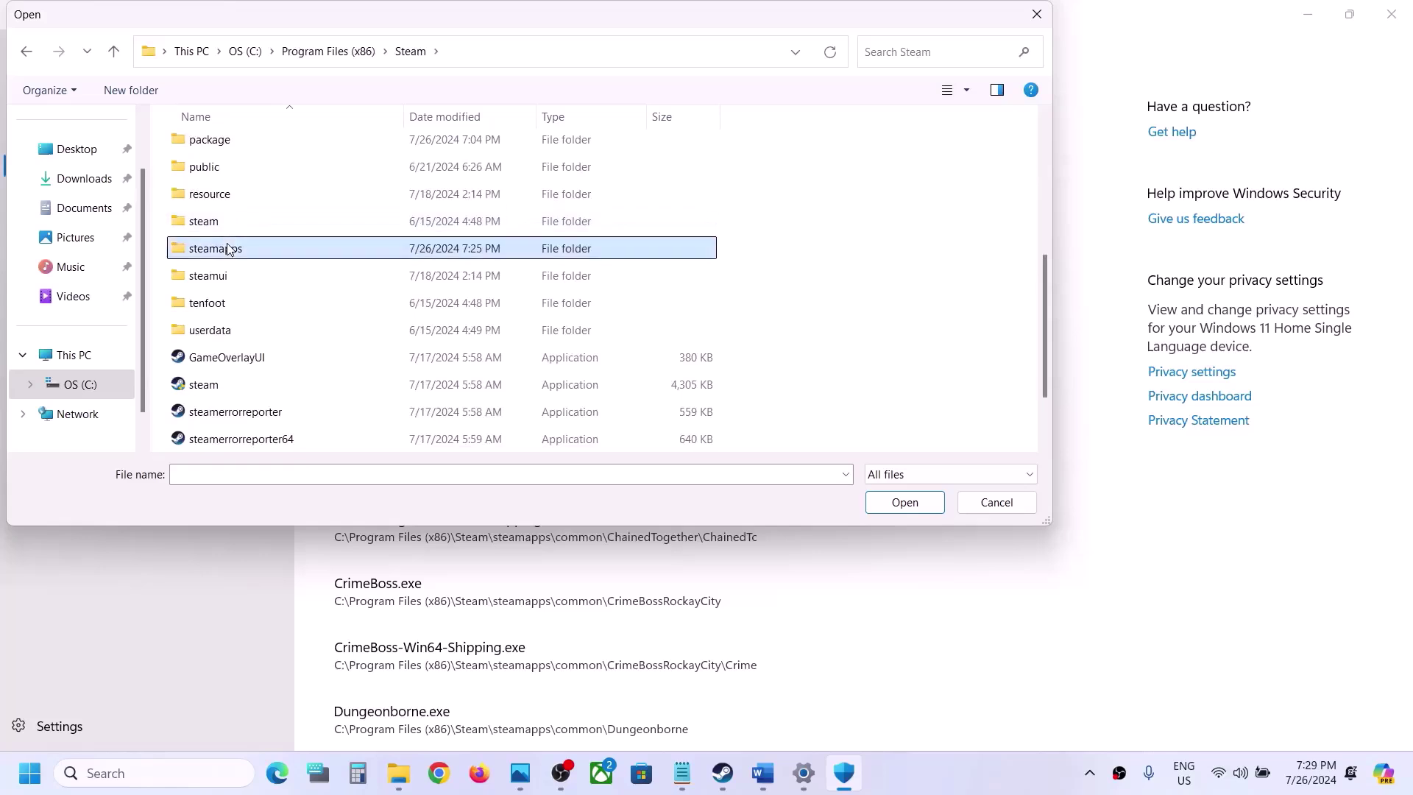
{"action": "double_click", "coordinate": [222, 144]}
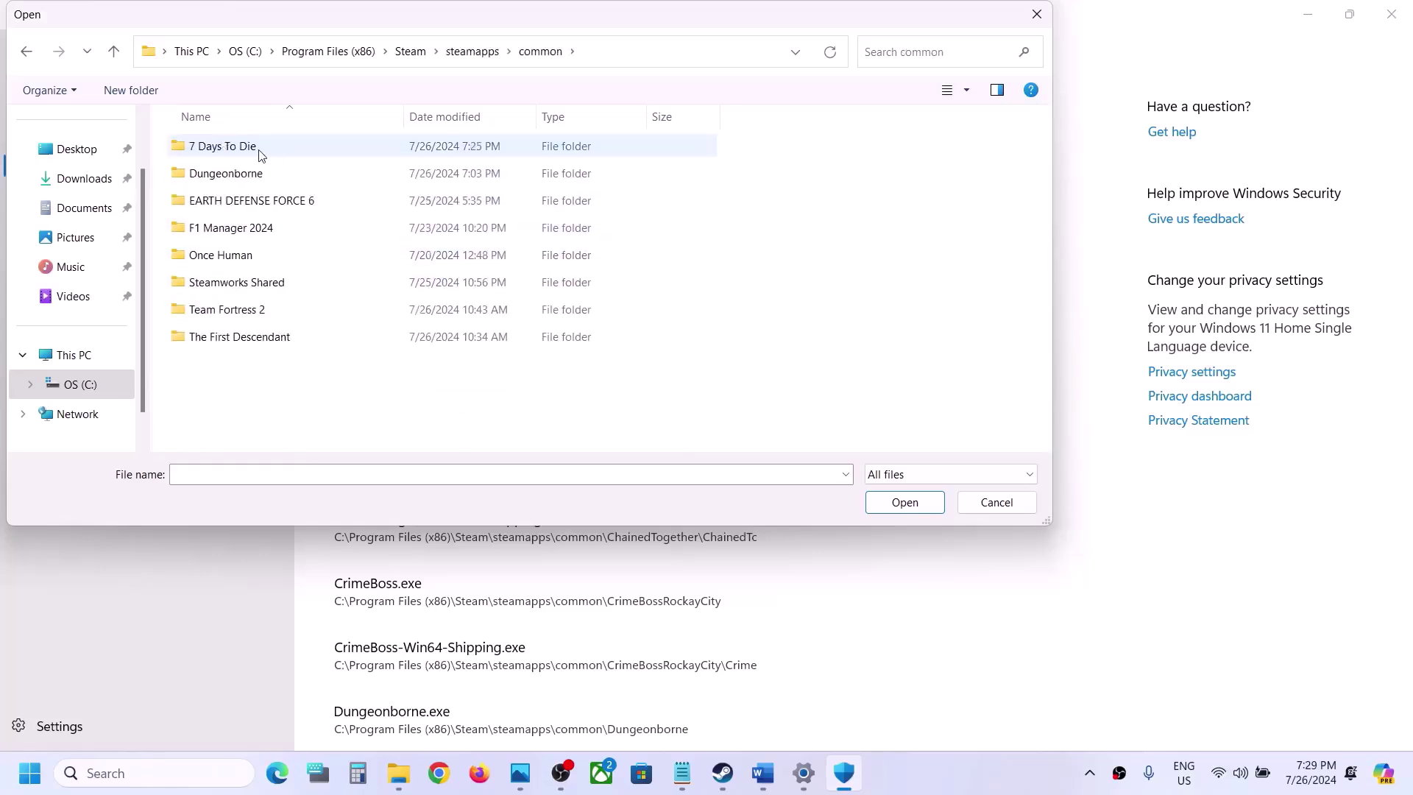
{"action": "double_click", "coordinate": [259, 147]}
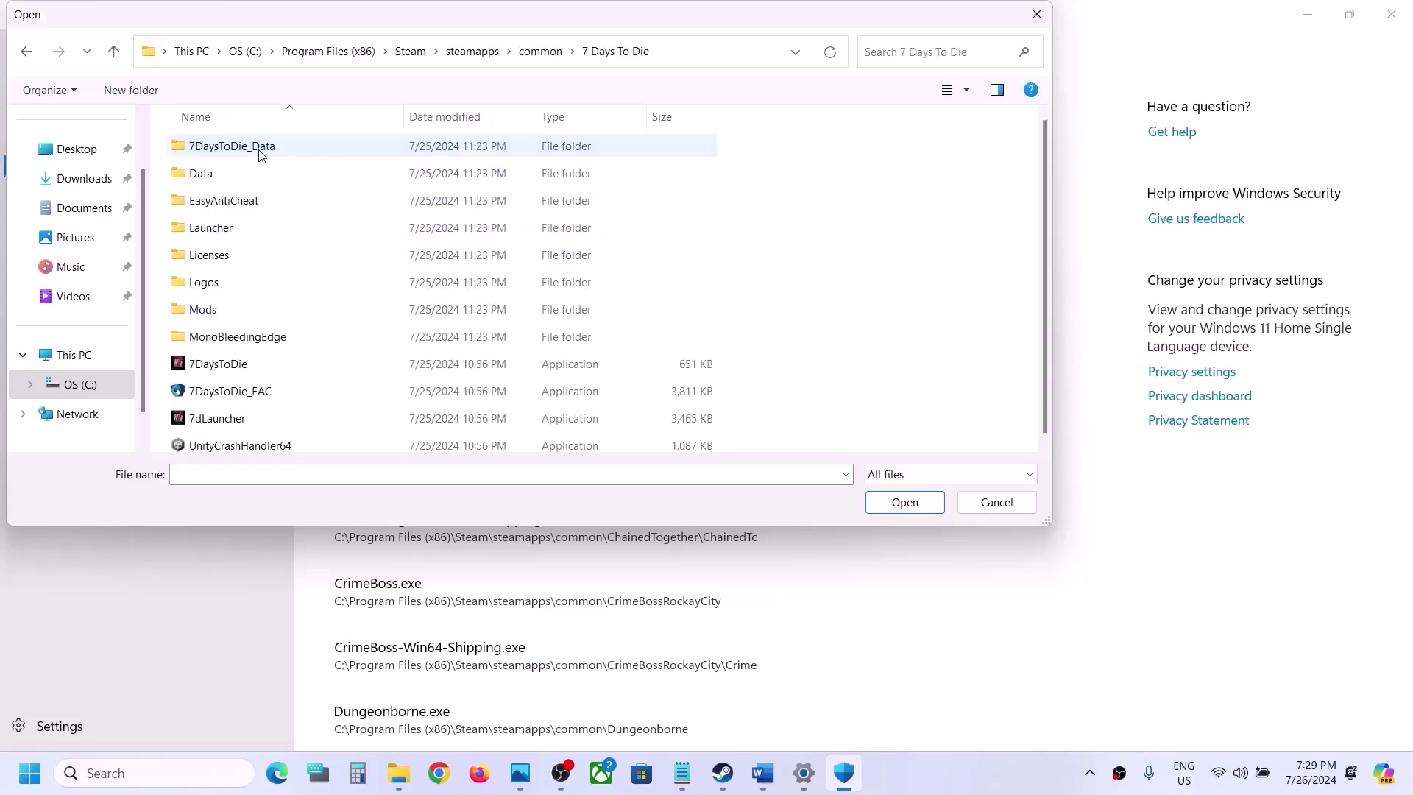
{"action": "left_click", "coordinate": [232, 365]}
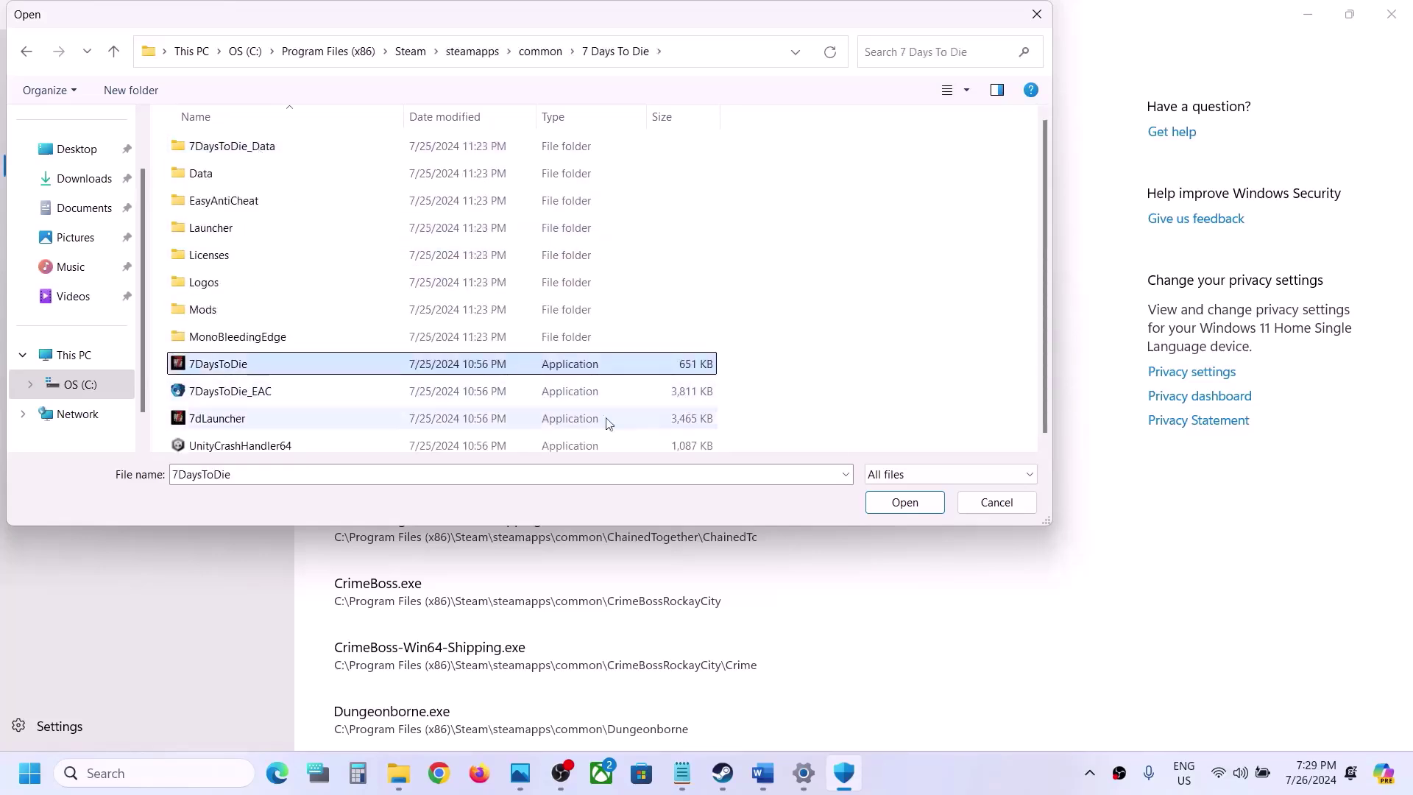
{"action": "left_click", "coordinate": [895, 501]}
- Add 7DaysToDie_EAC from the 7 Days To Die folder to the apps allowed through Controlled folder access
{"action": "left_click", "coordinate": [395, 214]}
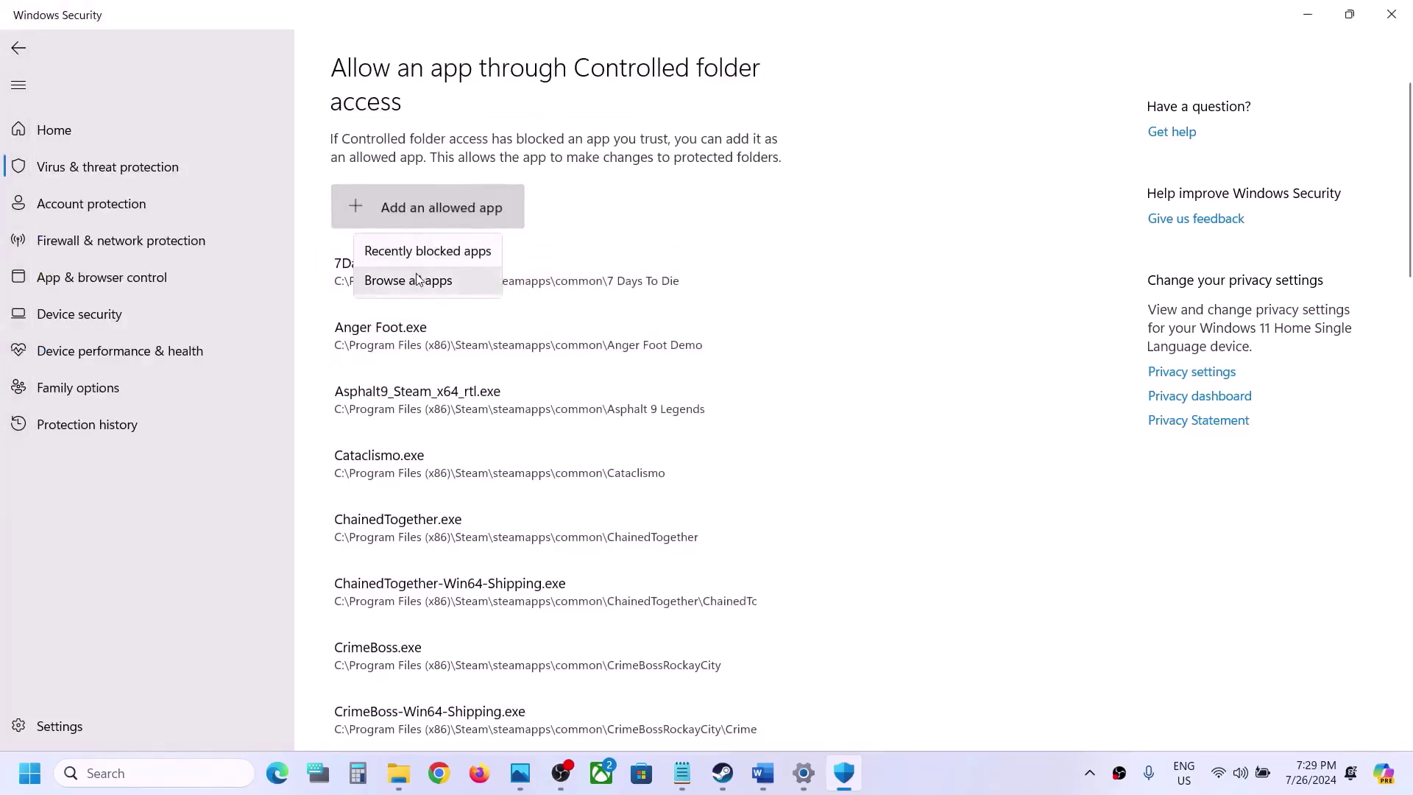
{"action": "left_click", "coordinate": [416, 279]}
{"action": "left_click", "coordinate": [273, 394]}
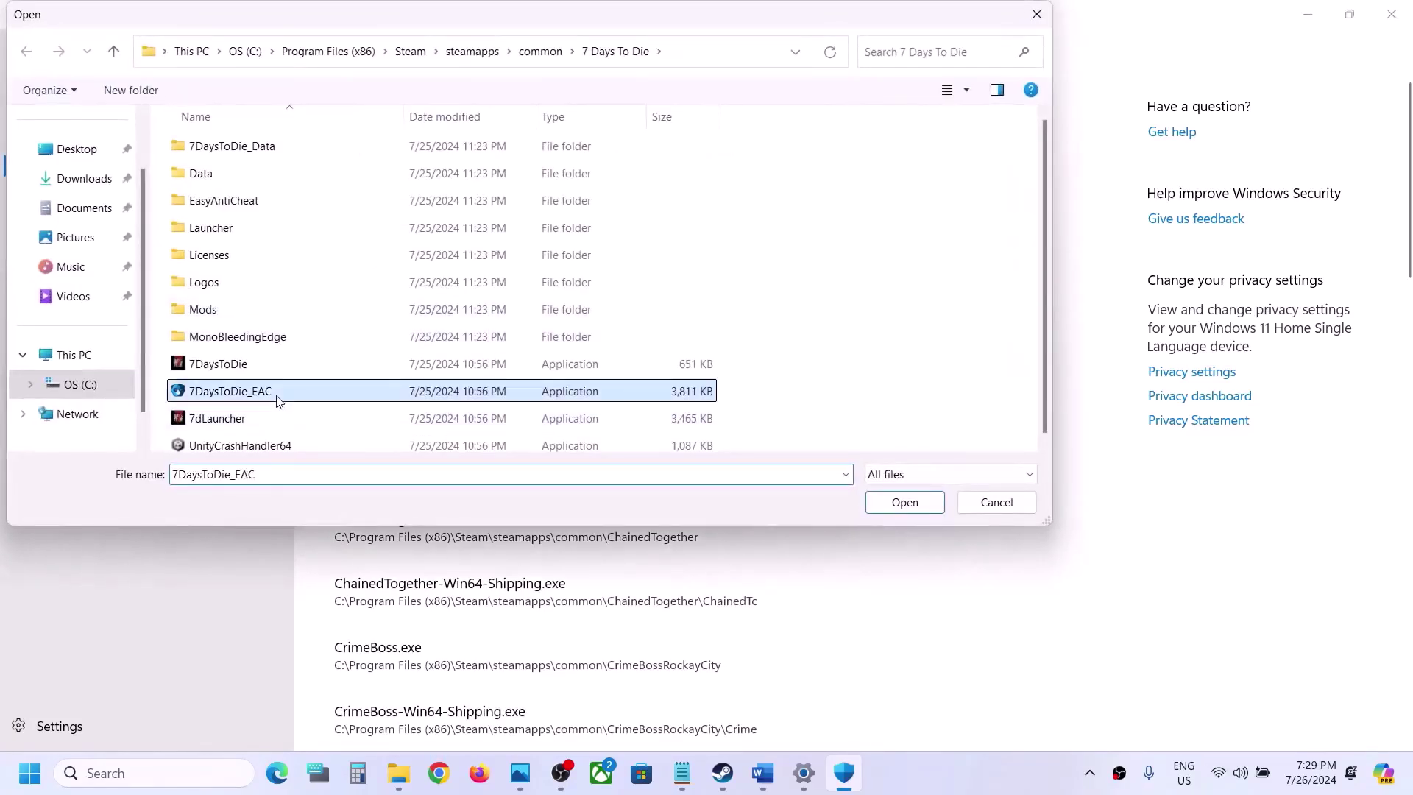
{"action": "left_click", "coordinate": [906, 502]}
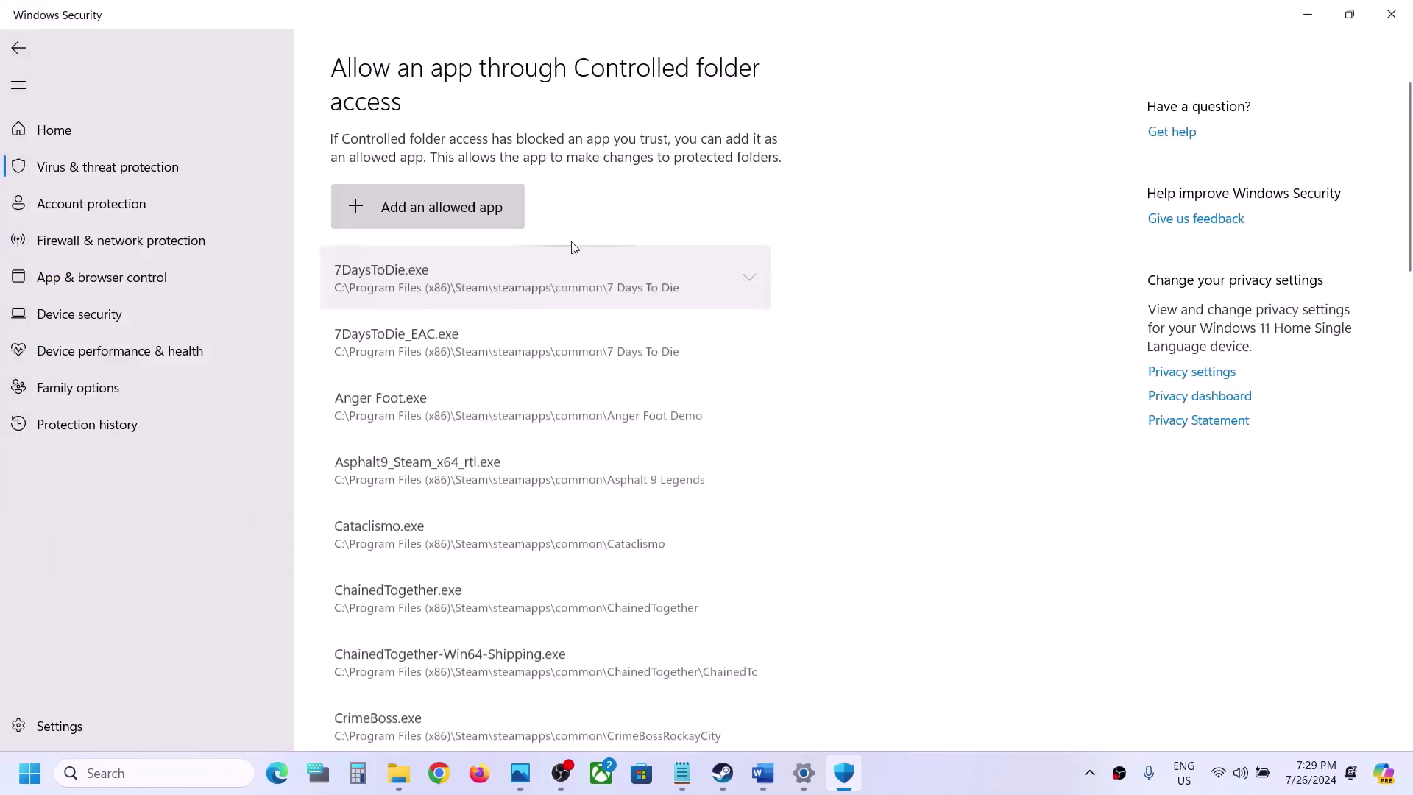
- Add 7dLauncher from the 7 Days To Die folder to the apps allowed through Controlled folder access
{"action": "left_click", "coordinate": [477, 209]}
{"action": "left_click", "coordinate": [455, 281]}
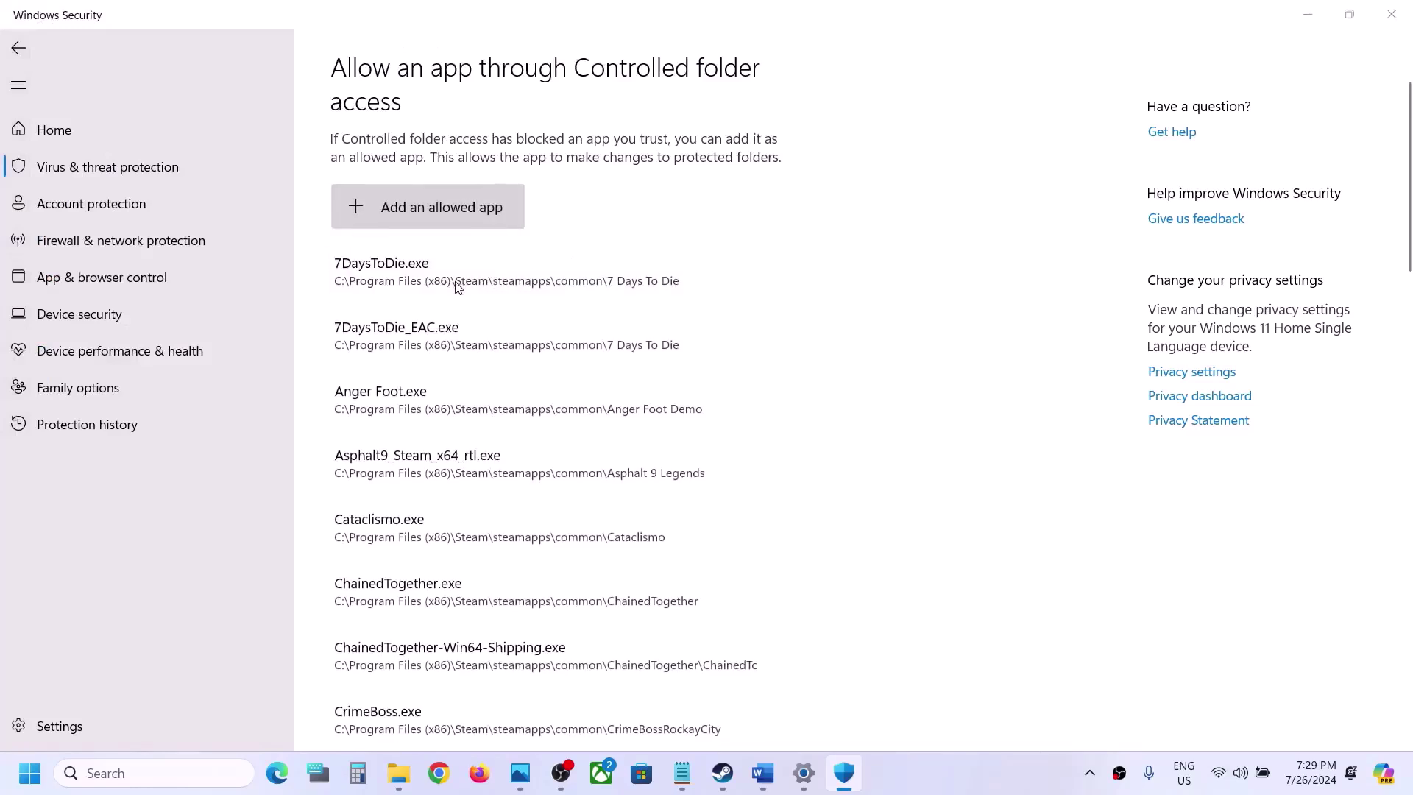
{"action": "left_click", "coordinate": [239, 424]}
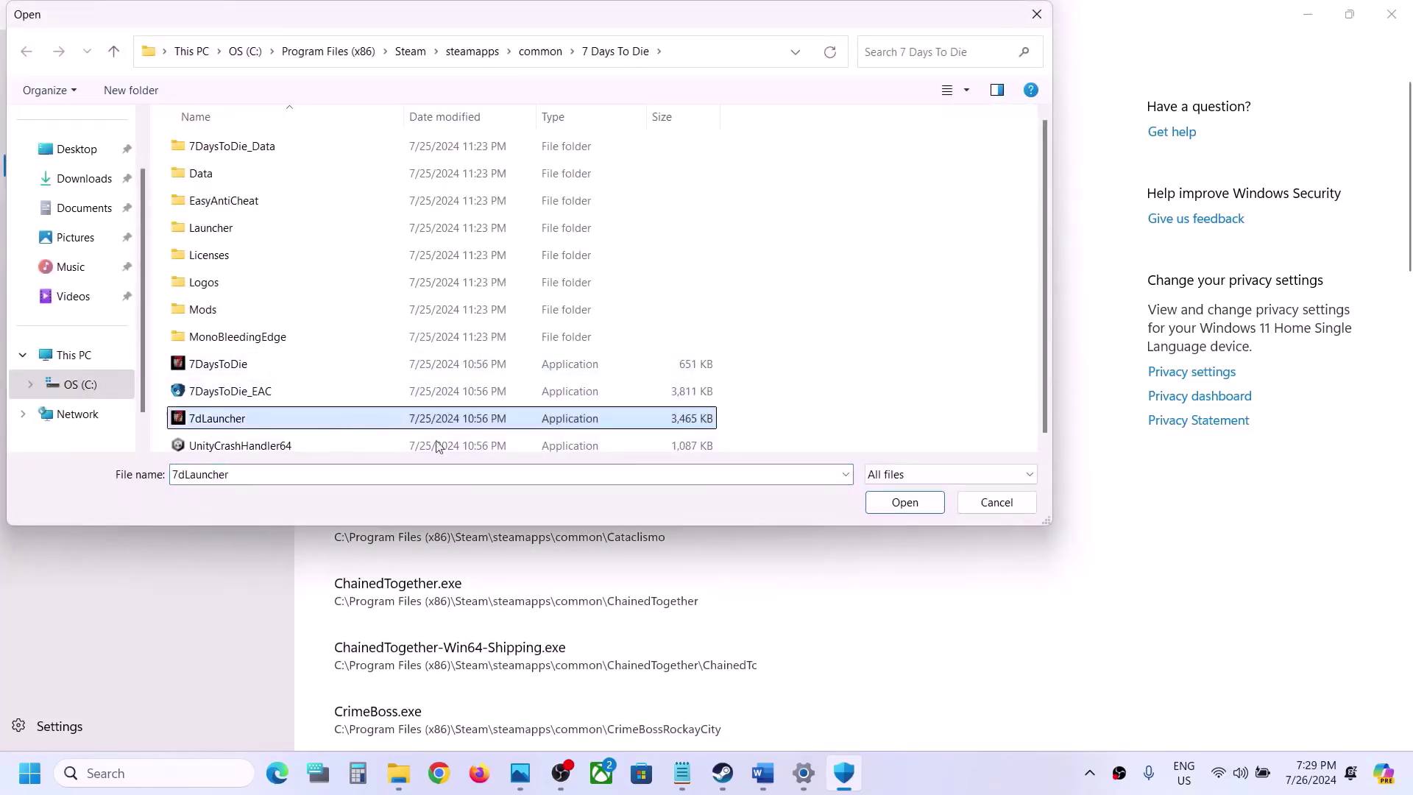
{"action": "left_click", "coordinate": [896, 511]}
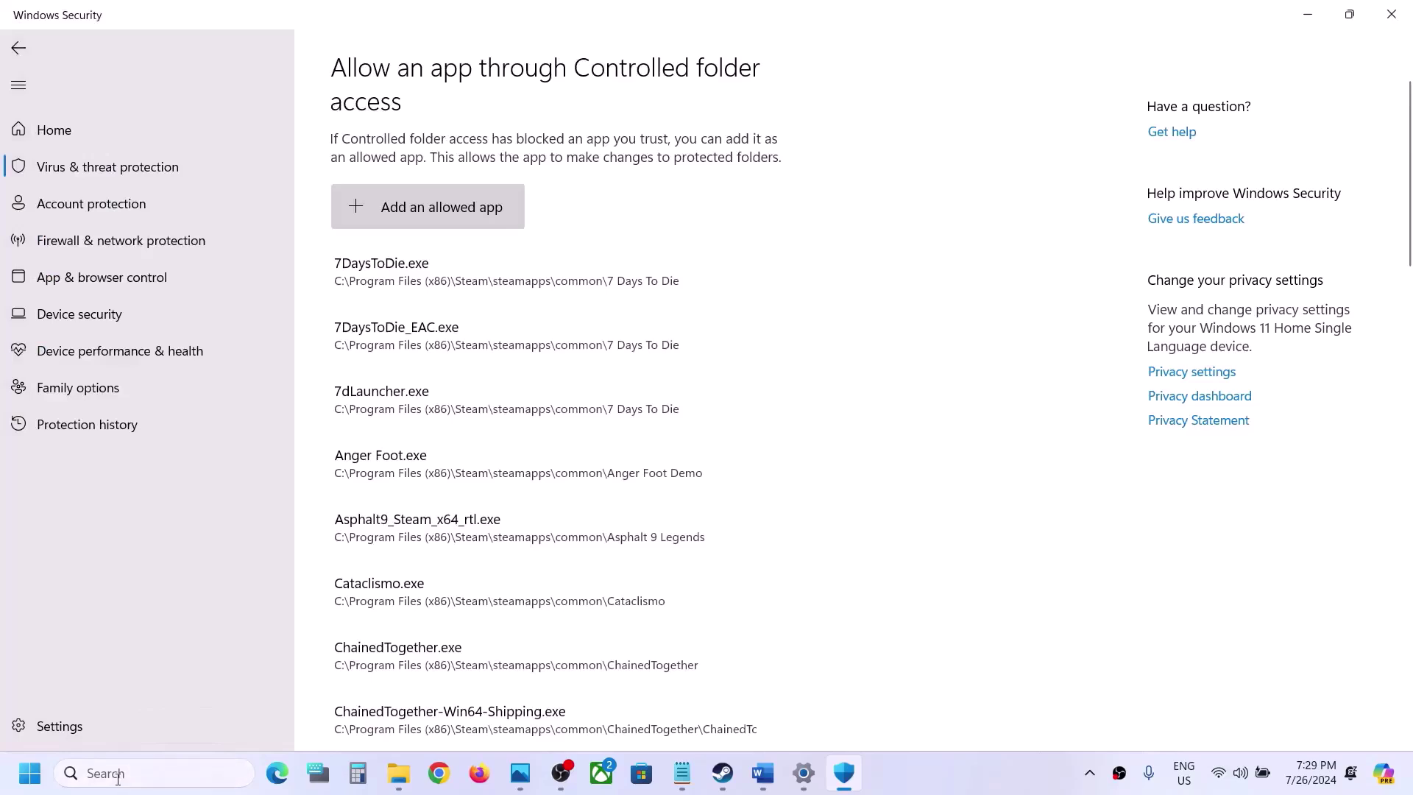
- Open the Windows Defender Firewall's allowed apps list from Control Panel and unlock it for changes
{"action": "left_click", "coordinate": [118, 773]}
{"action": "type", "text": "control"}
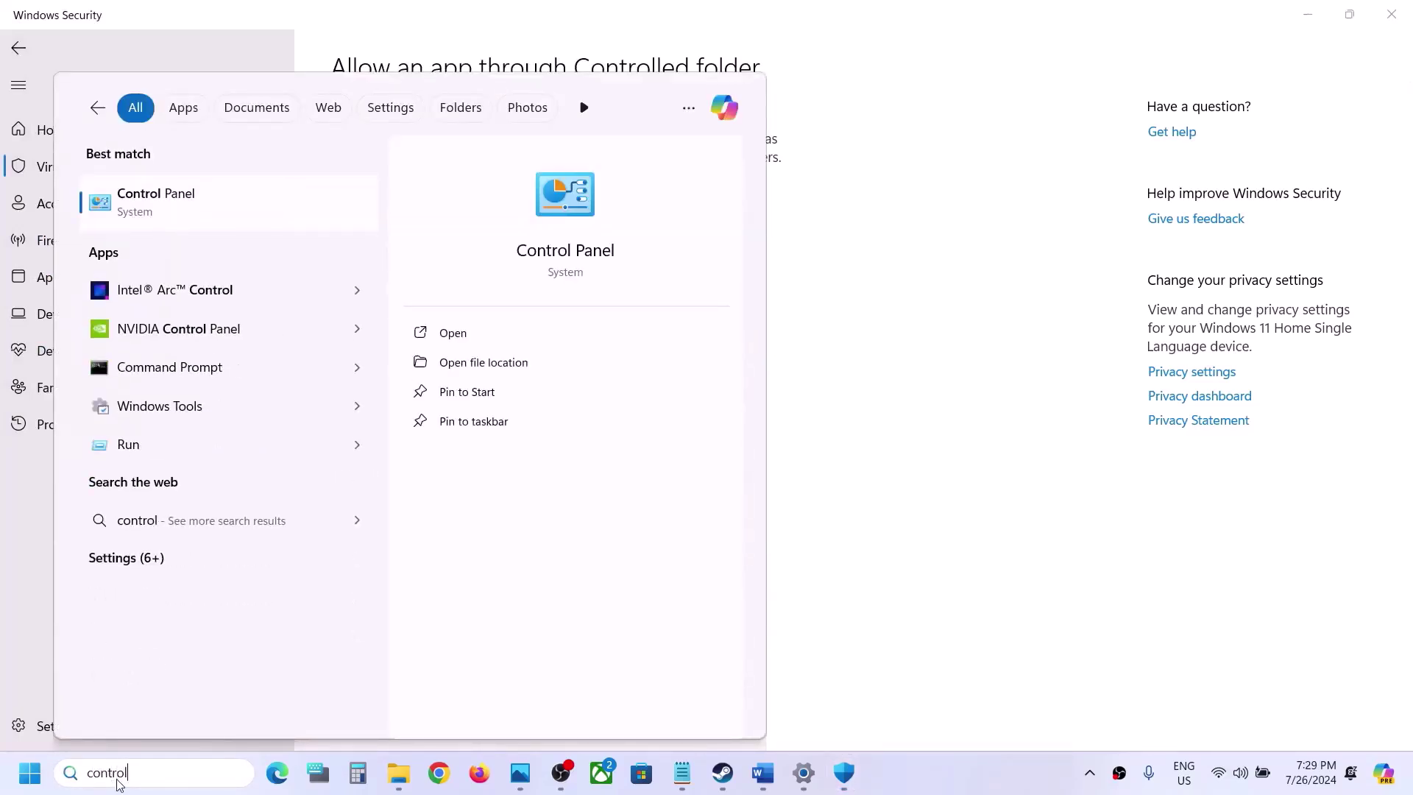
{"action": "key", "text": "Return"}
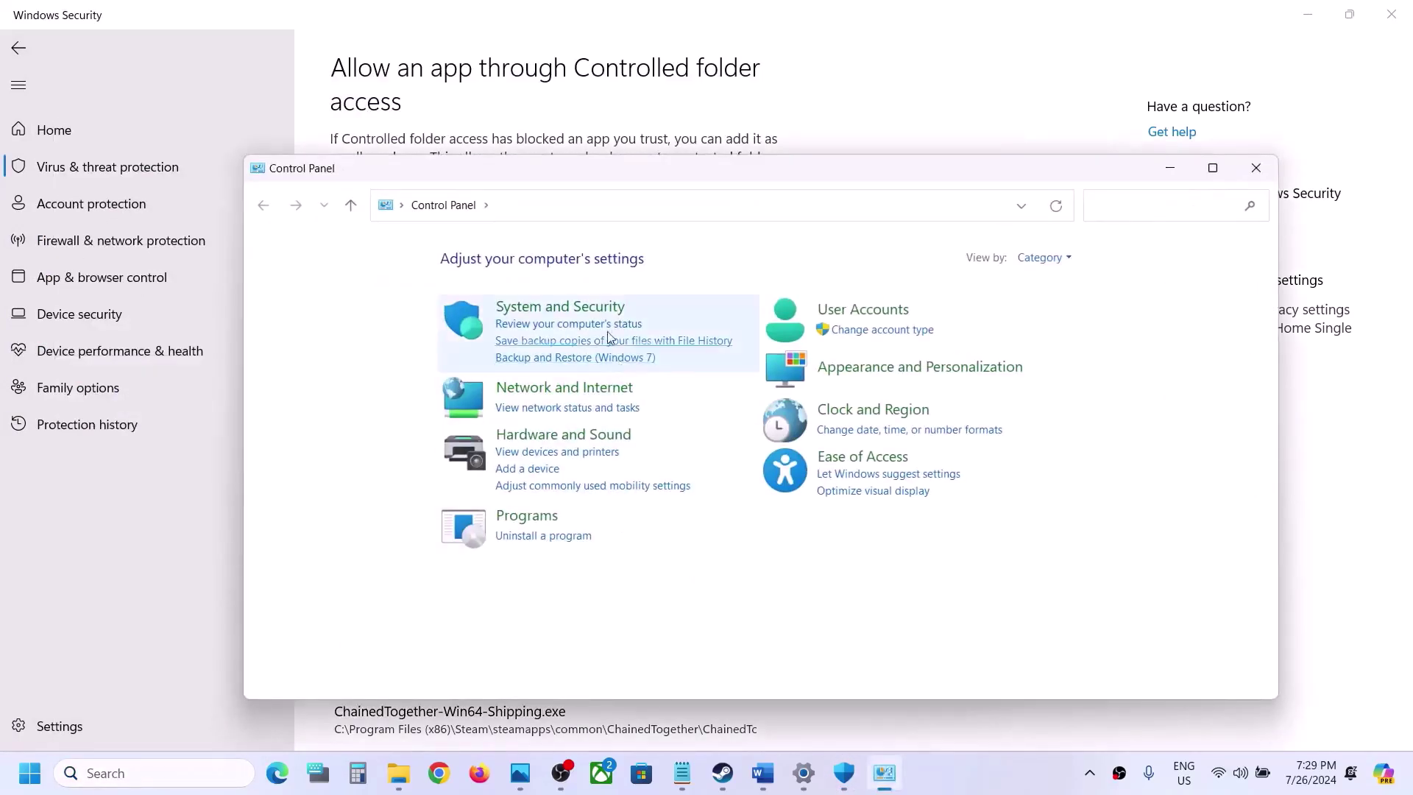
{"action": "left_click", "coordinate": [598, 308]}
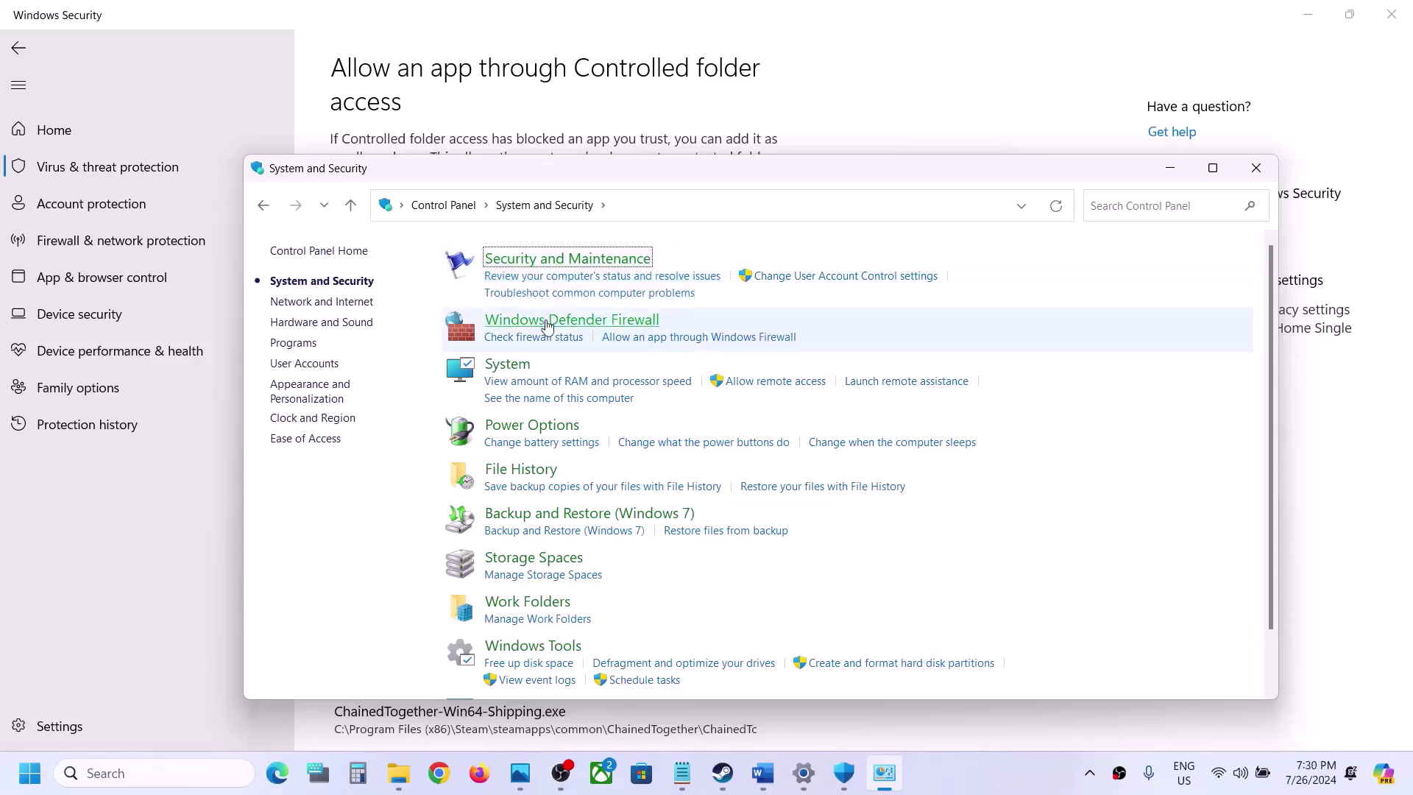
{"action": "left_click", "coordinate": [547, 321]}
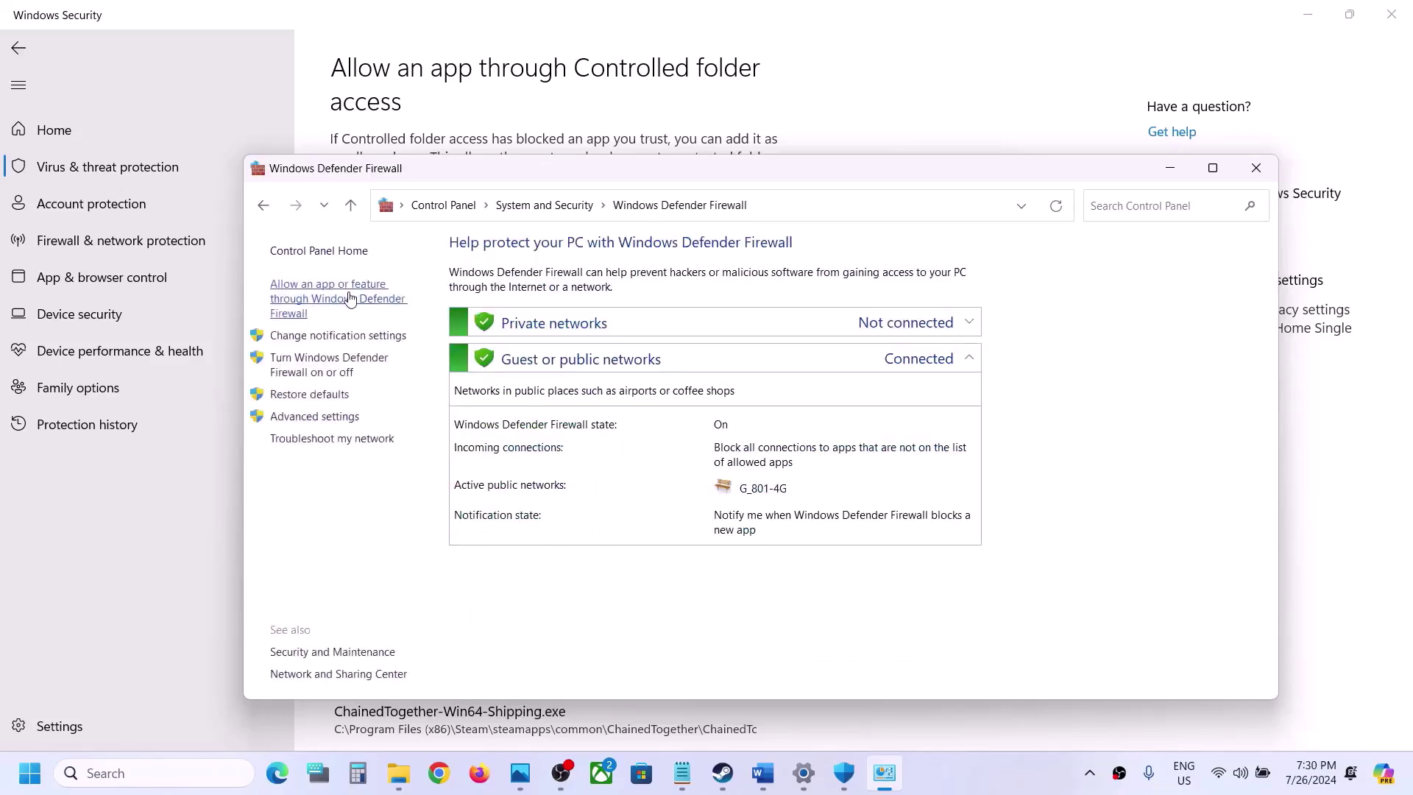
{"action": "left_click", "coordinate": [967, 305]}
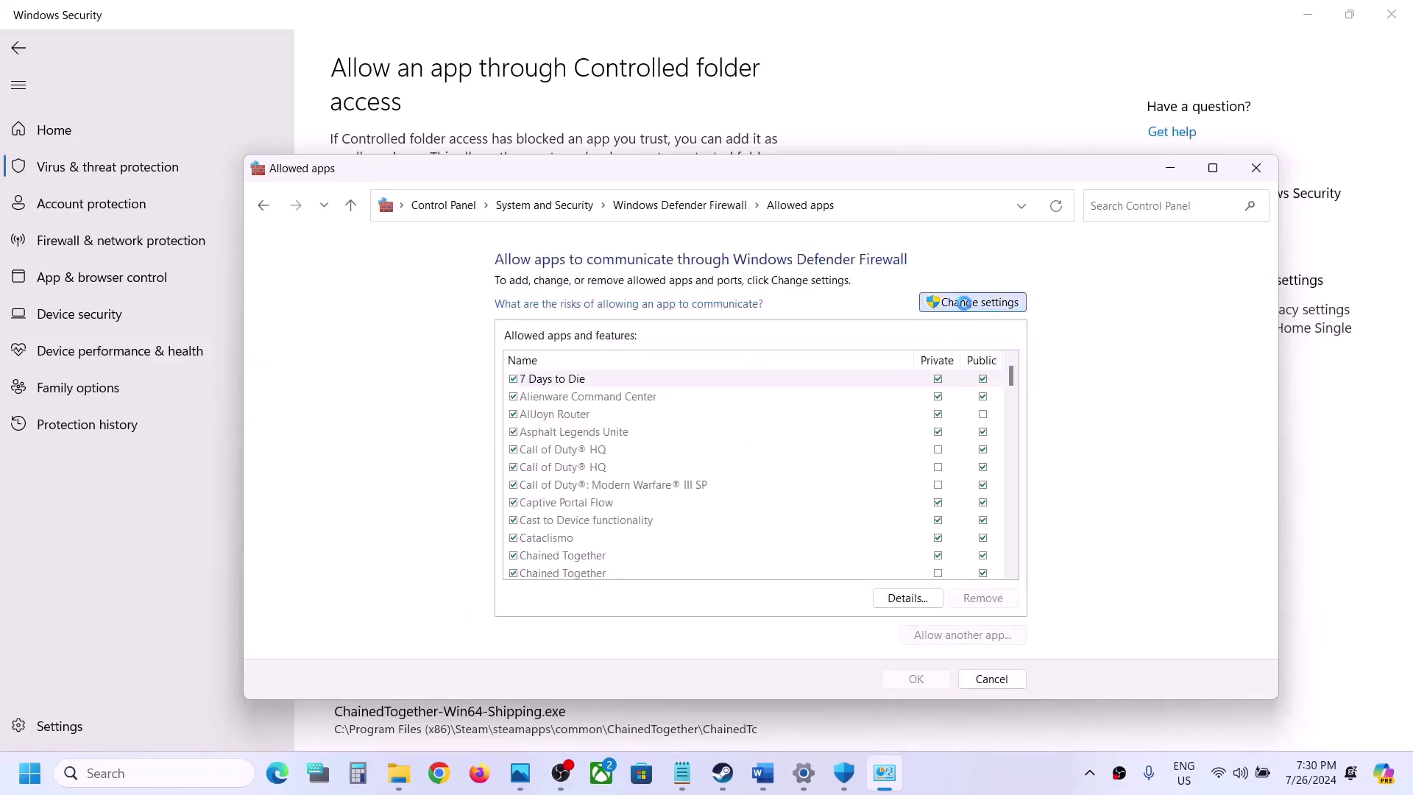
- Allow the 7DaysToDie application from the Steam common\7 Days To Die folder through Windows Defender Firewall
{"action": "left_click", "coordinate": [964, 636]}
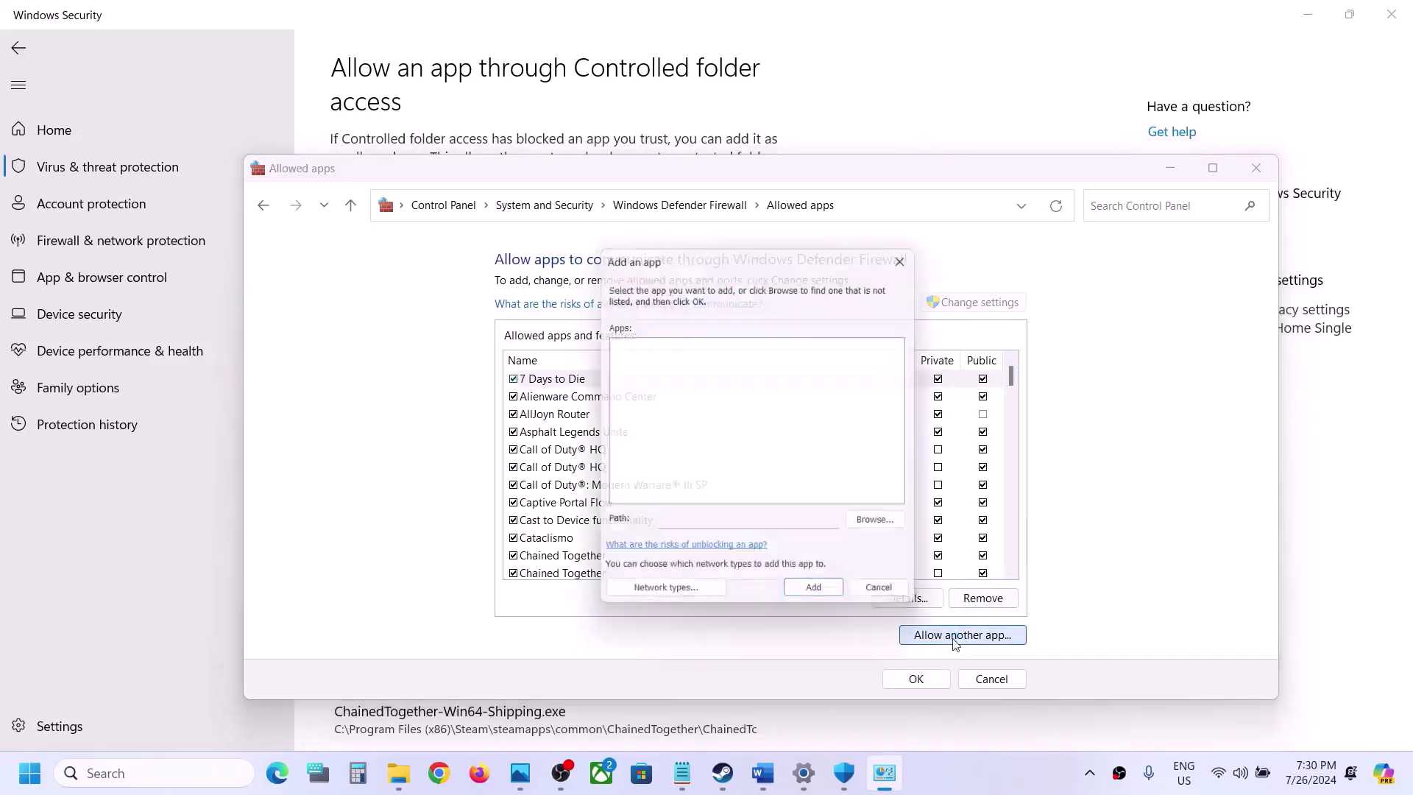
{"action": "left_click", "coordinate": [883, 527]}
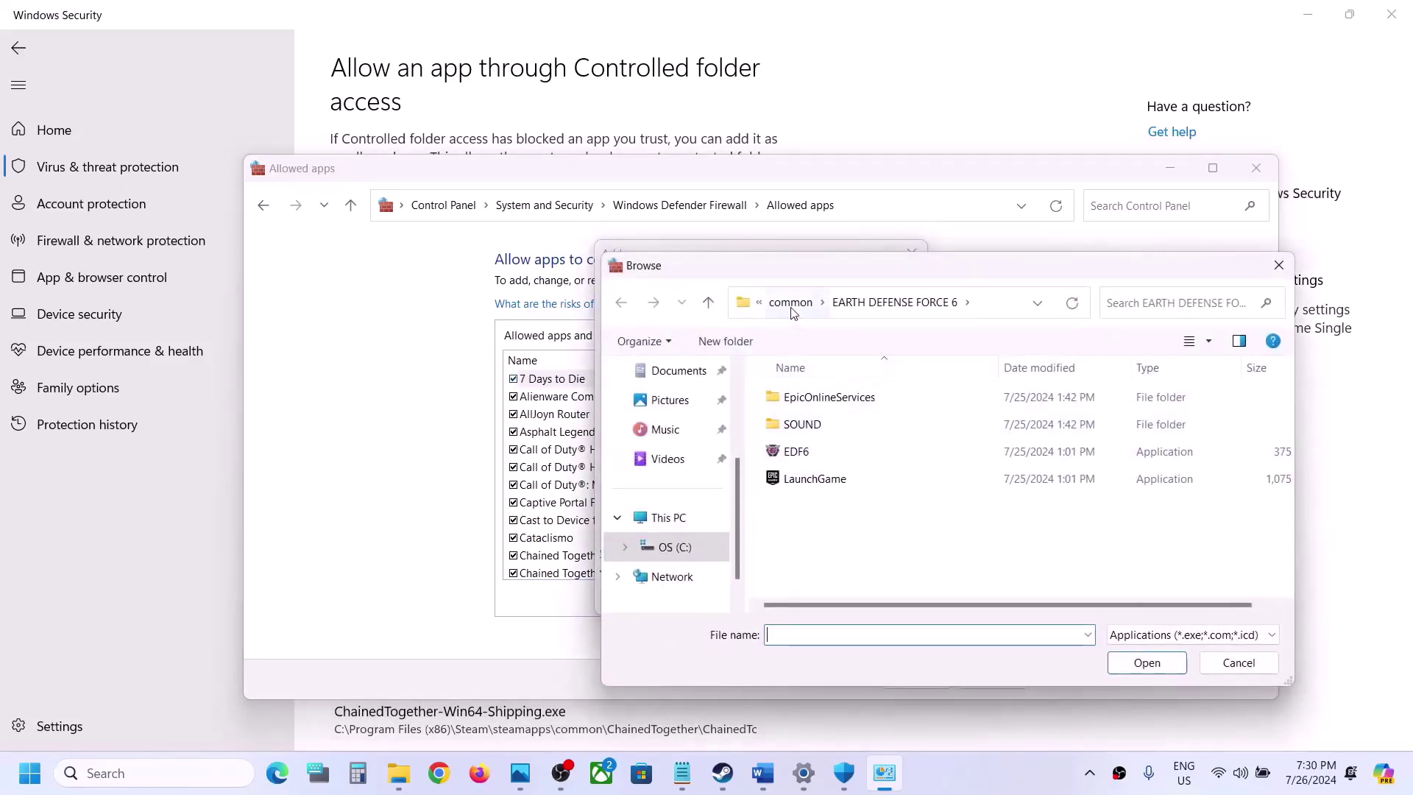
{"action": "left_click", "coordinate": [790, 302]}
{"action": "double_click", "coordinate": [824, 397]}
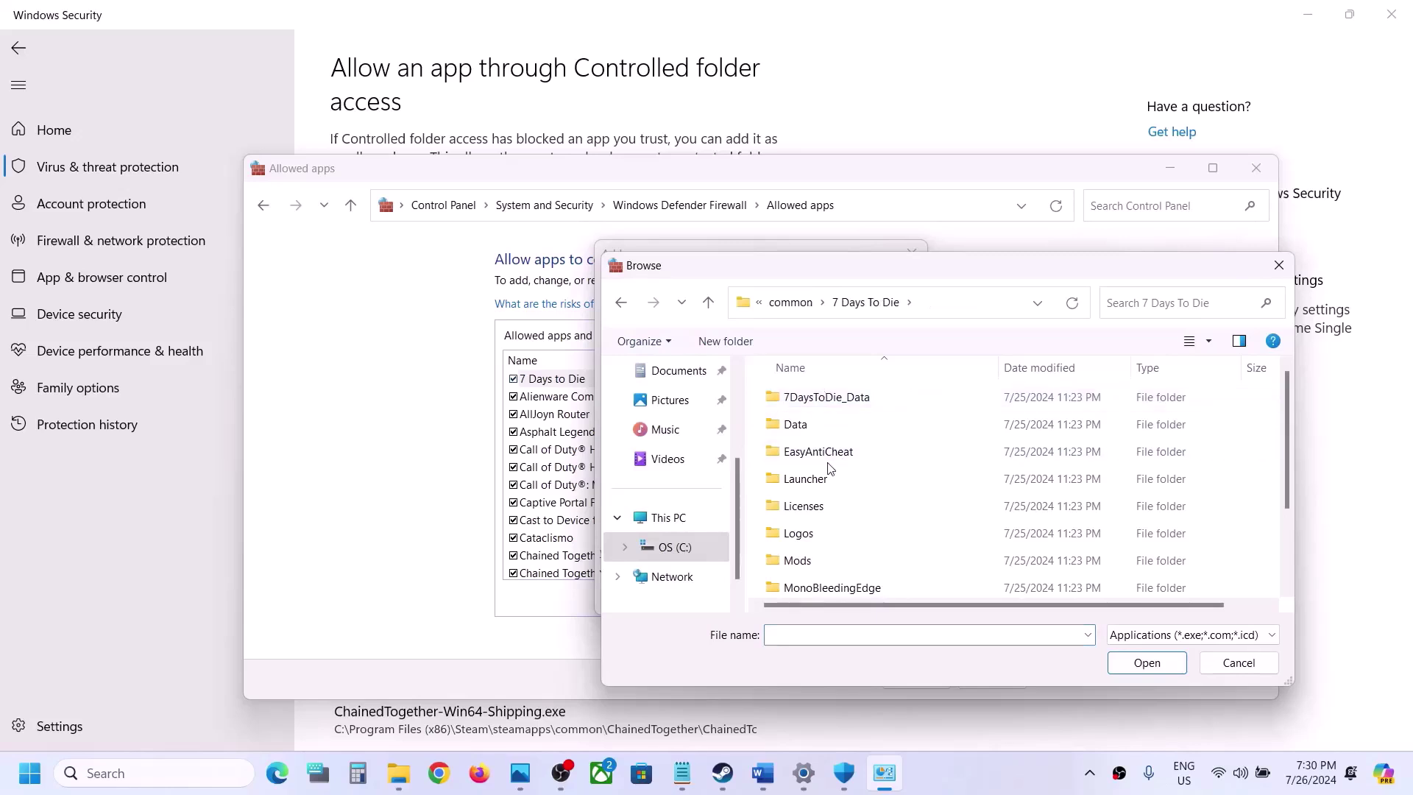
{"action": "scroll", "coordinate": [829, 469], "scroll_direction": "down", "scroll_amount": 2}
{"action": "left_click", "coordinate": [827, 501]}
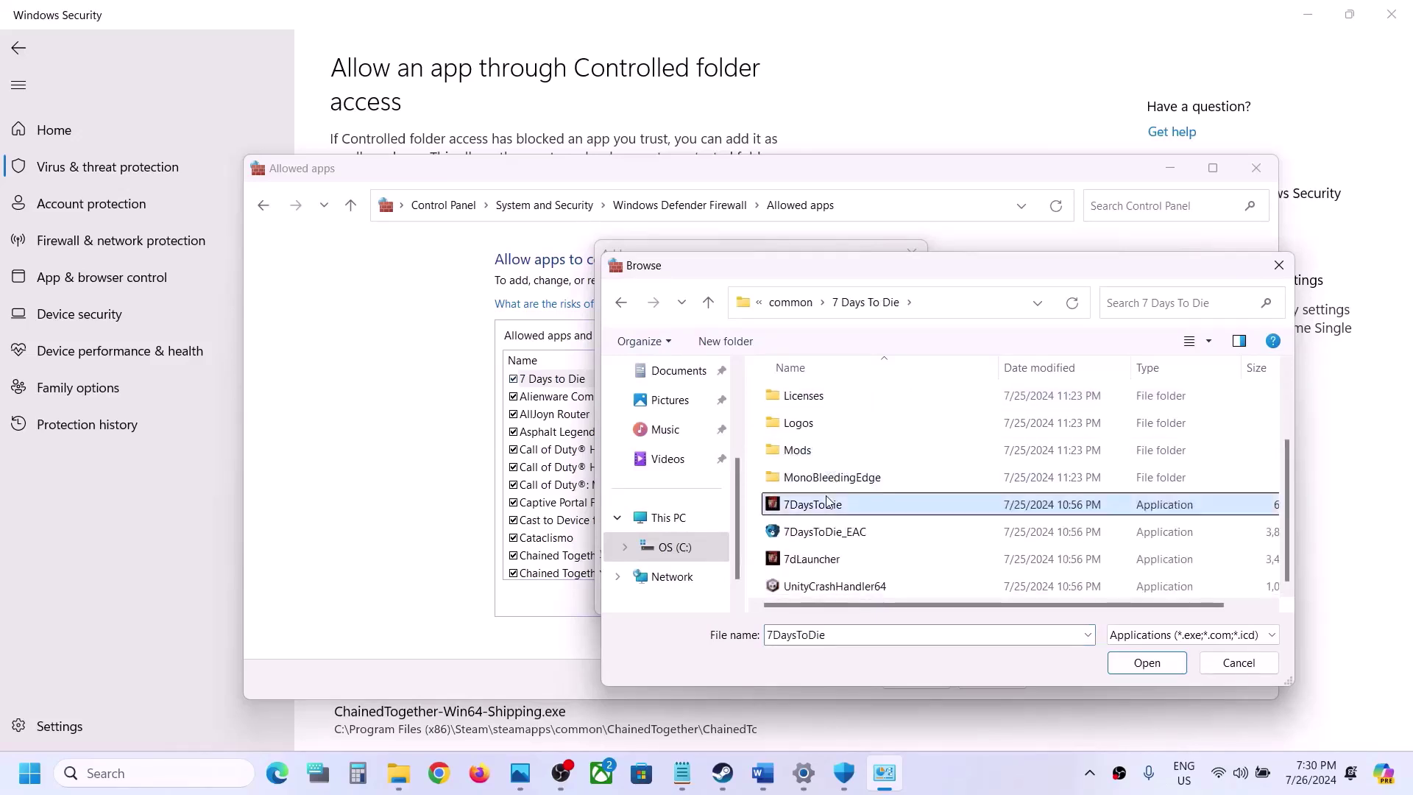
{"action": "left_click", "coordinate": [1156, 672]}
{"action": "left_click", "coordinate": [820, 599]}
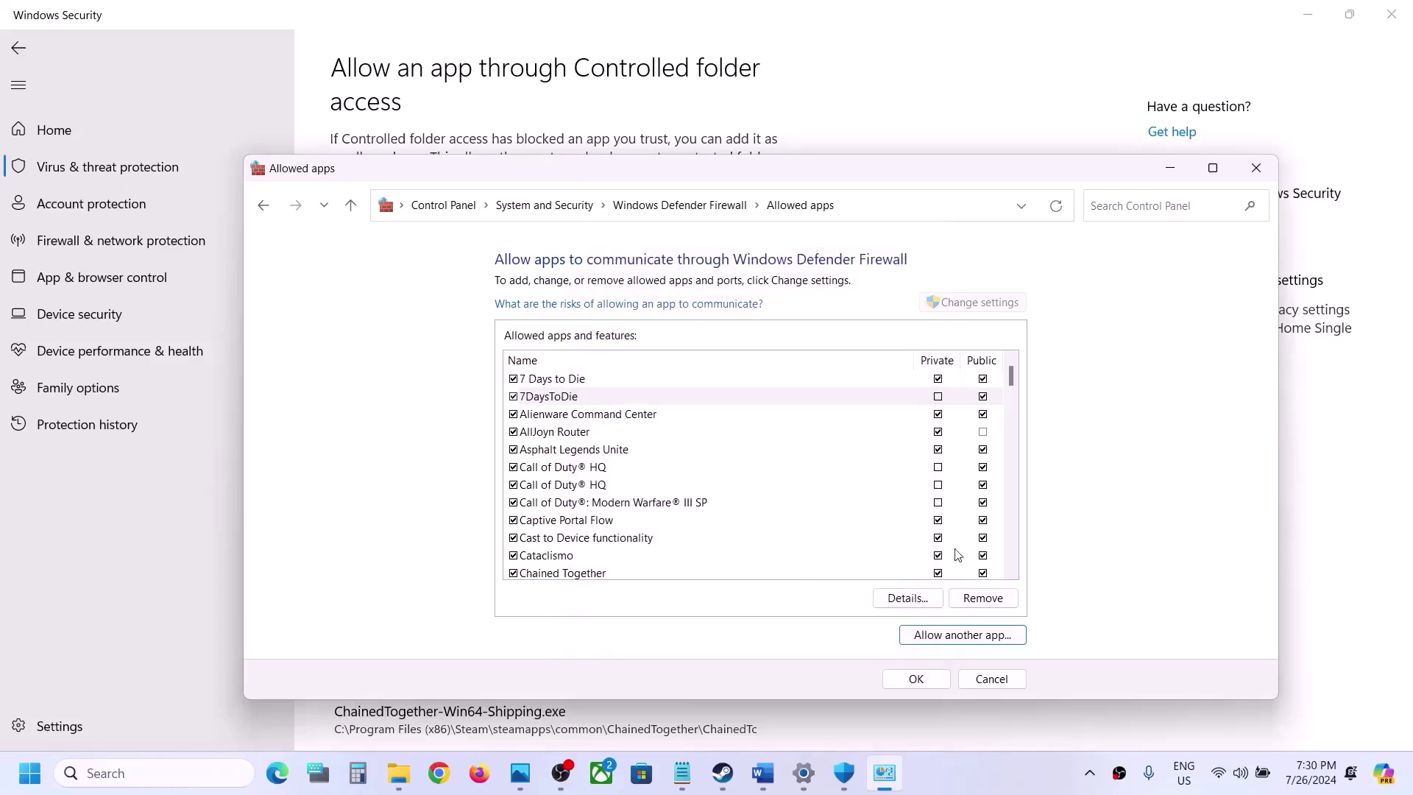
- Add 7DaysToDie_EAC from the 7 Days To Die folder to the firewall's allowed apps
{"action": "left_click", "coordinate": [960, 636]}
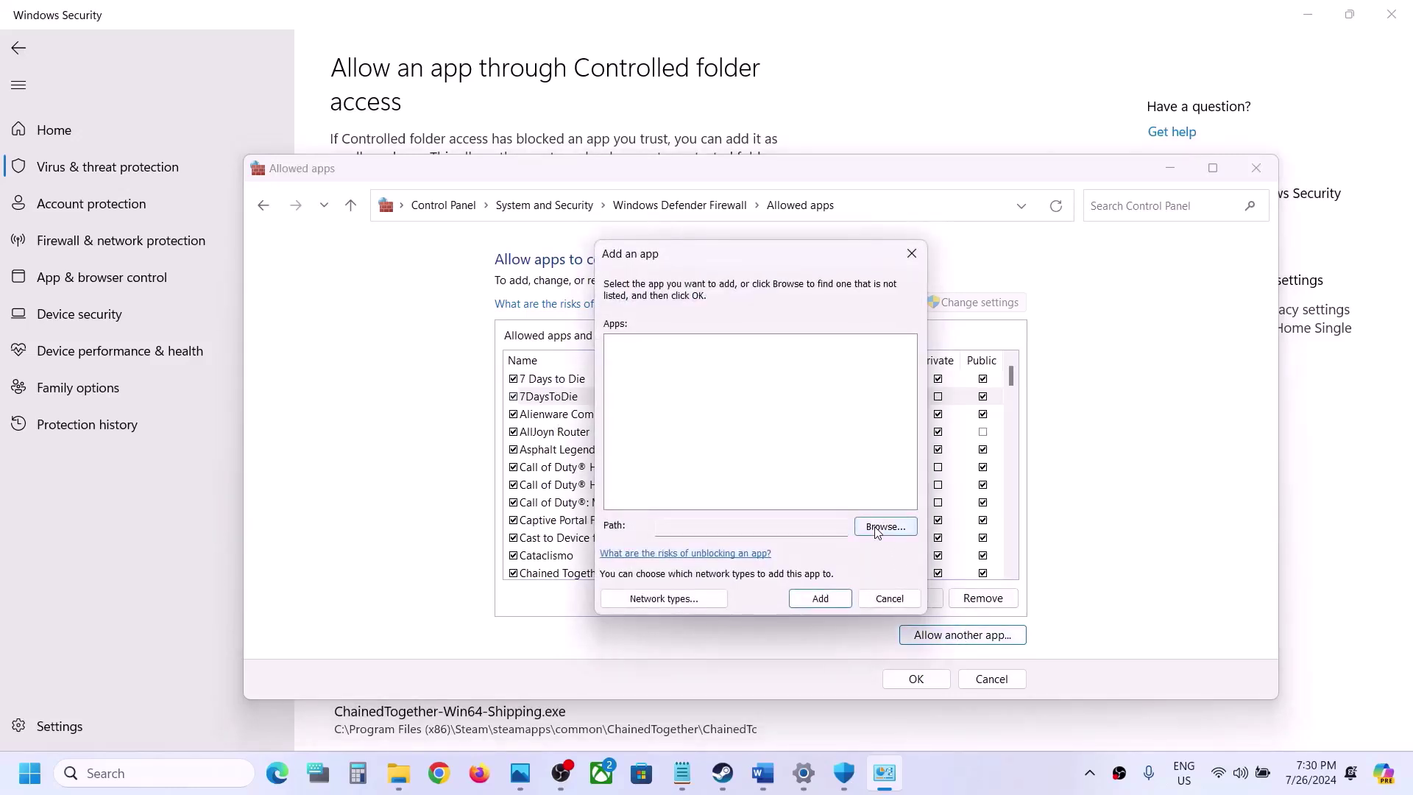
{"action": "left_click", "coordinate": [877, 527]}
{"action": "scroll", "coordinate": [839, 508], "scroll_direction": "down", "scroll_amount": 2}
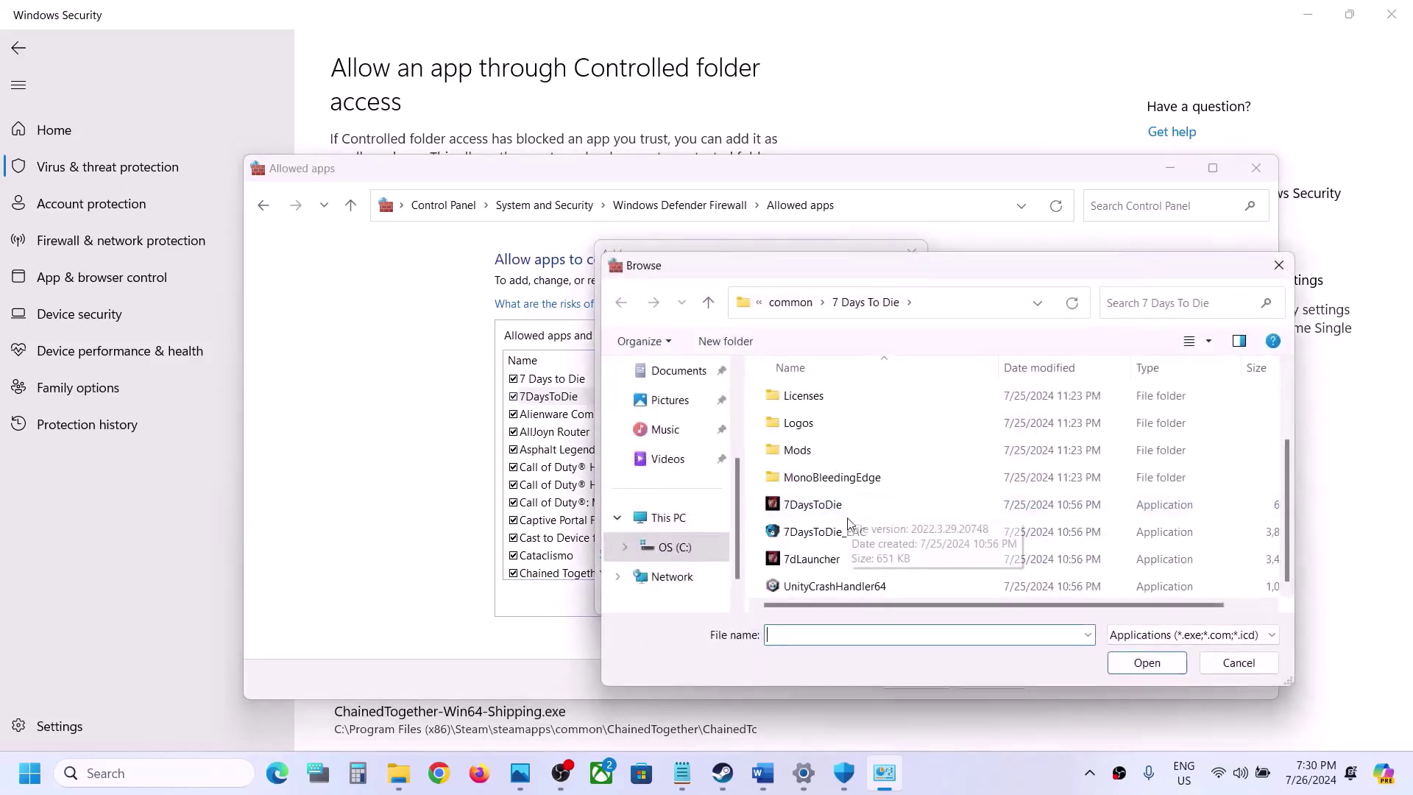
{"action": "left_click", "coordinate": [821, 531]}
{"action": "left_click", "coordinate": [1147, 663]}
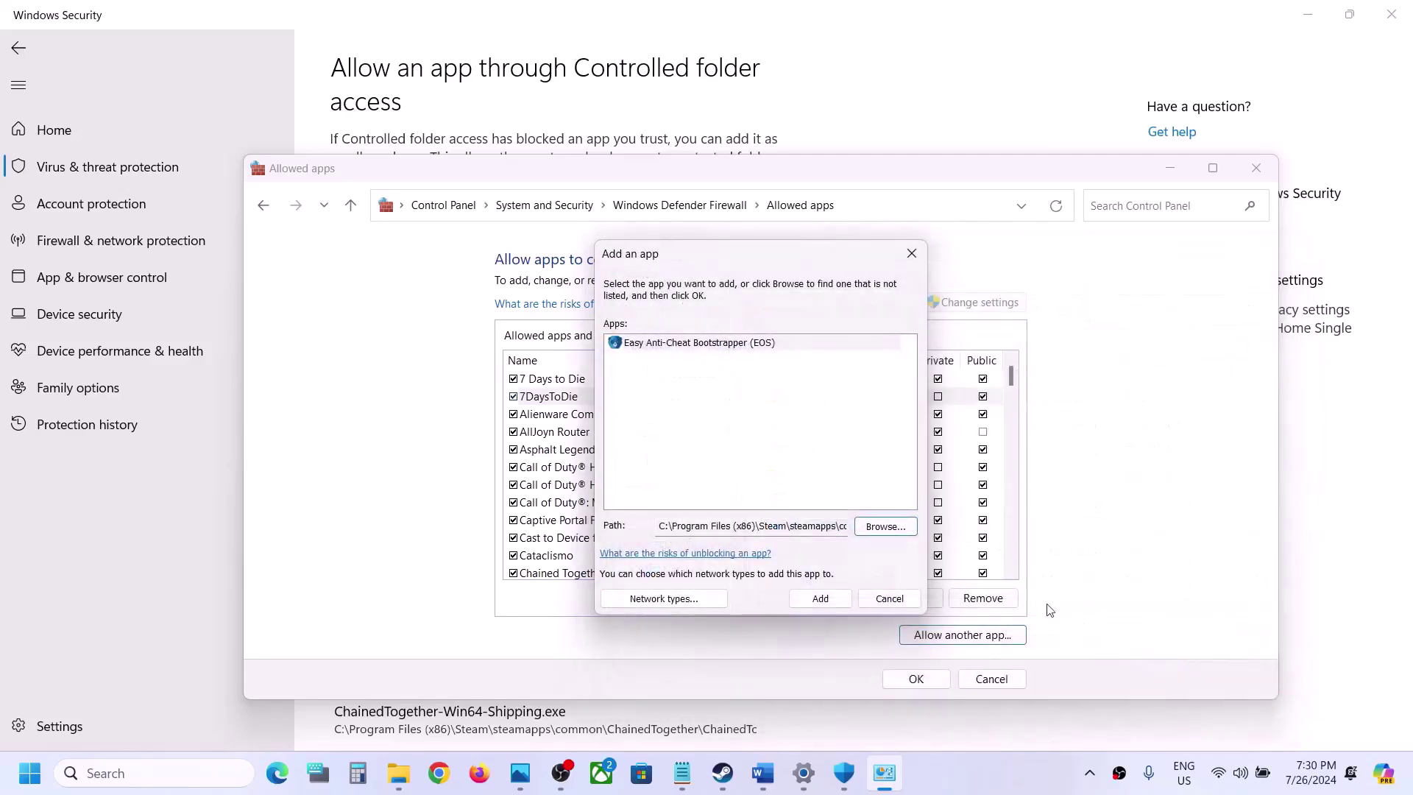
{"action": "left_click", "coordinate": [850, 599]}
- Try to add 7dLauncher from the 7 Days To Die folder to the firewall's allowed apps
{"action": "left_click", "coordinate": [963, 636]}
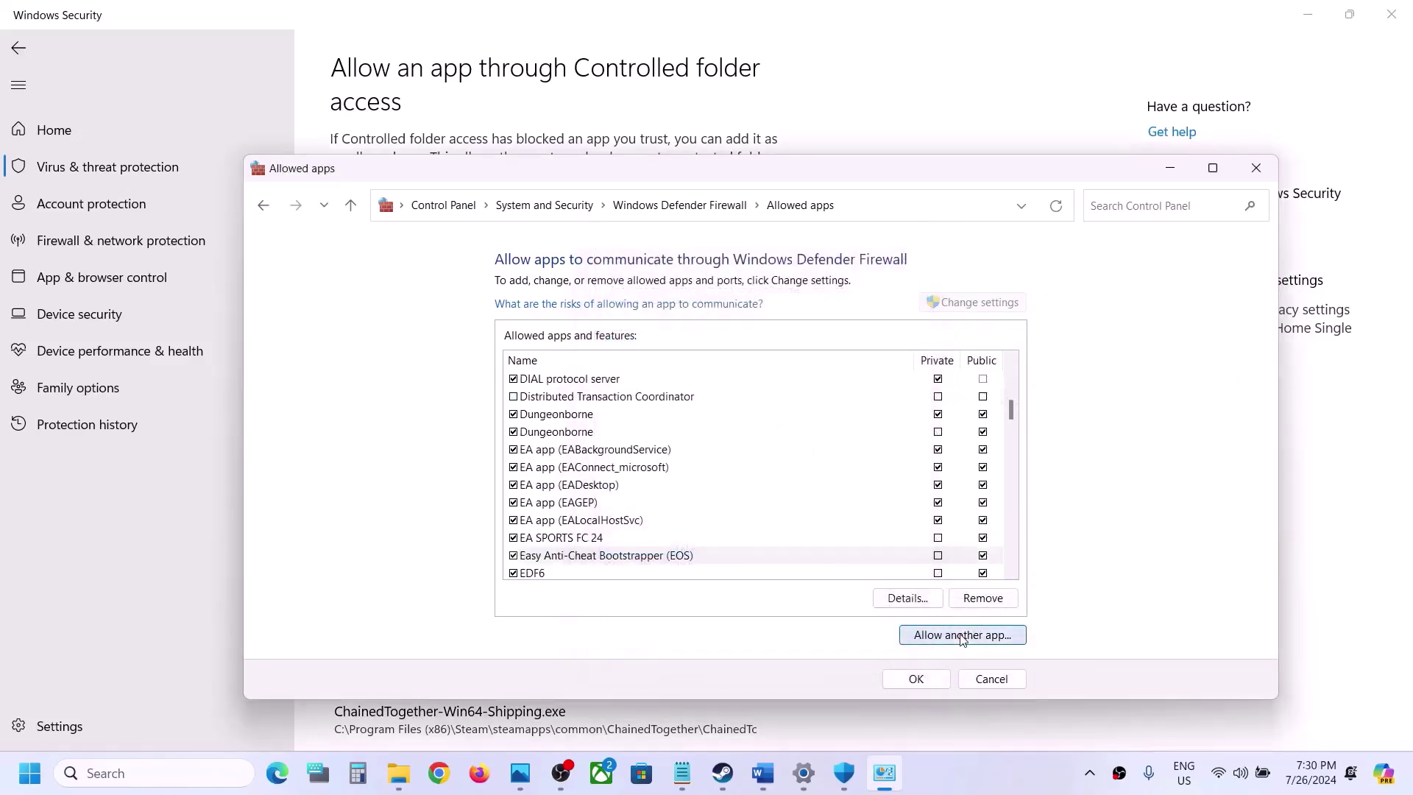
{"action": "left_click", "coordinate": [883, 527]}
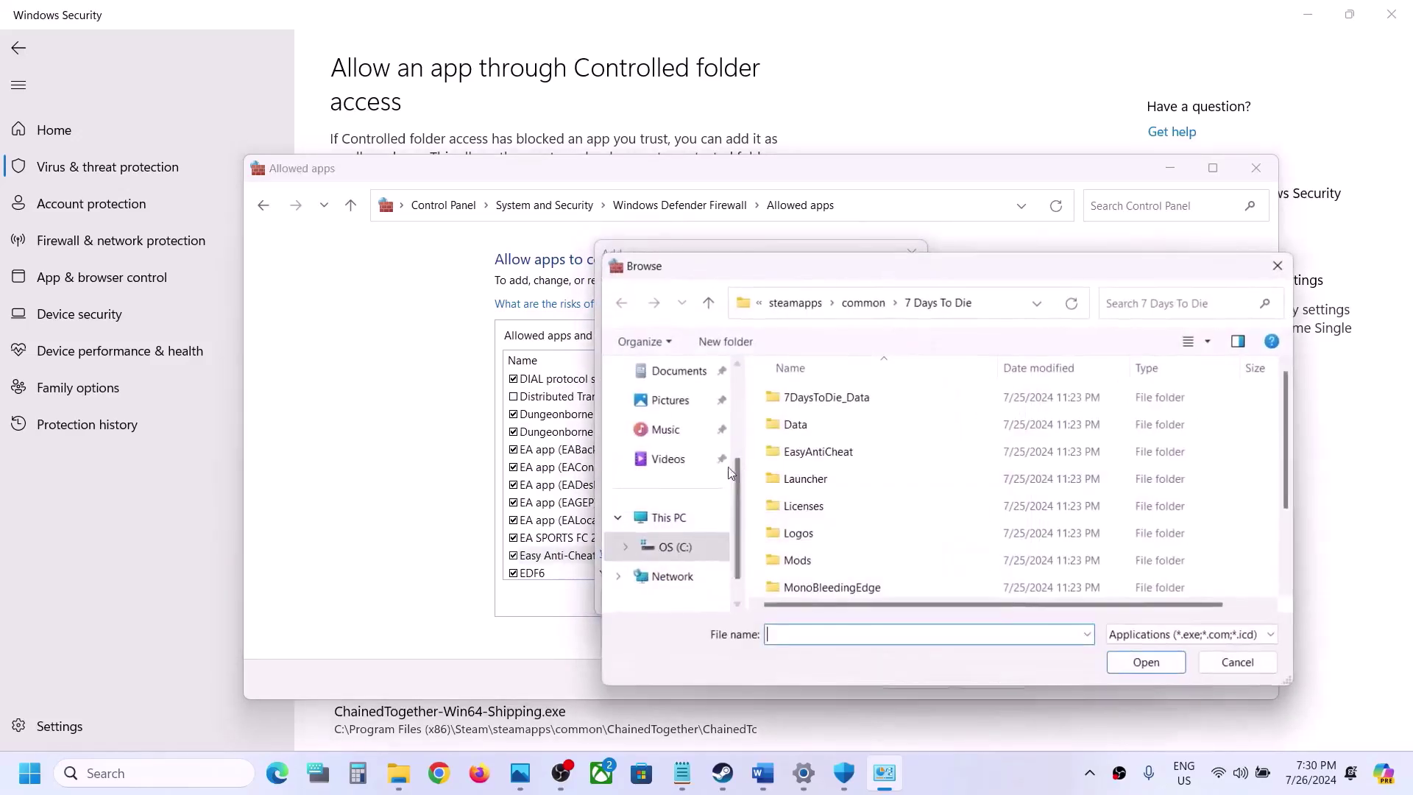
{"action": "scroll", "coordinate": [860, 516], "scroll_direction": "down", "scroll_amount": 2}
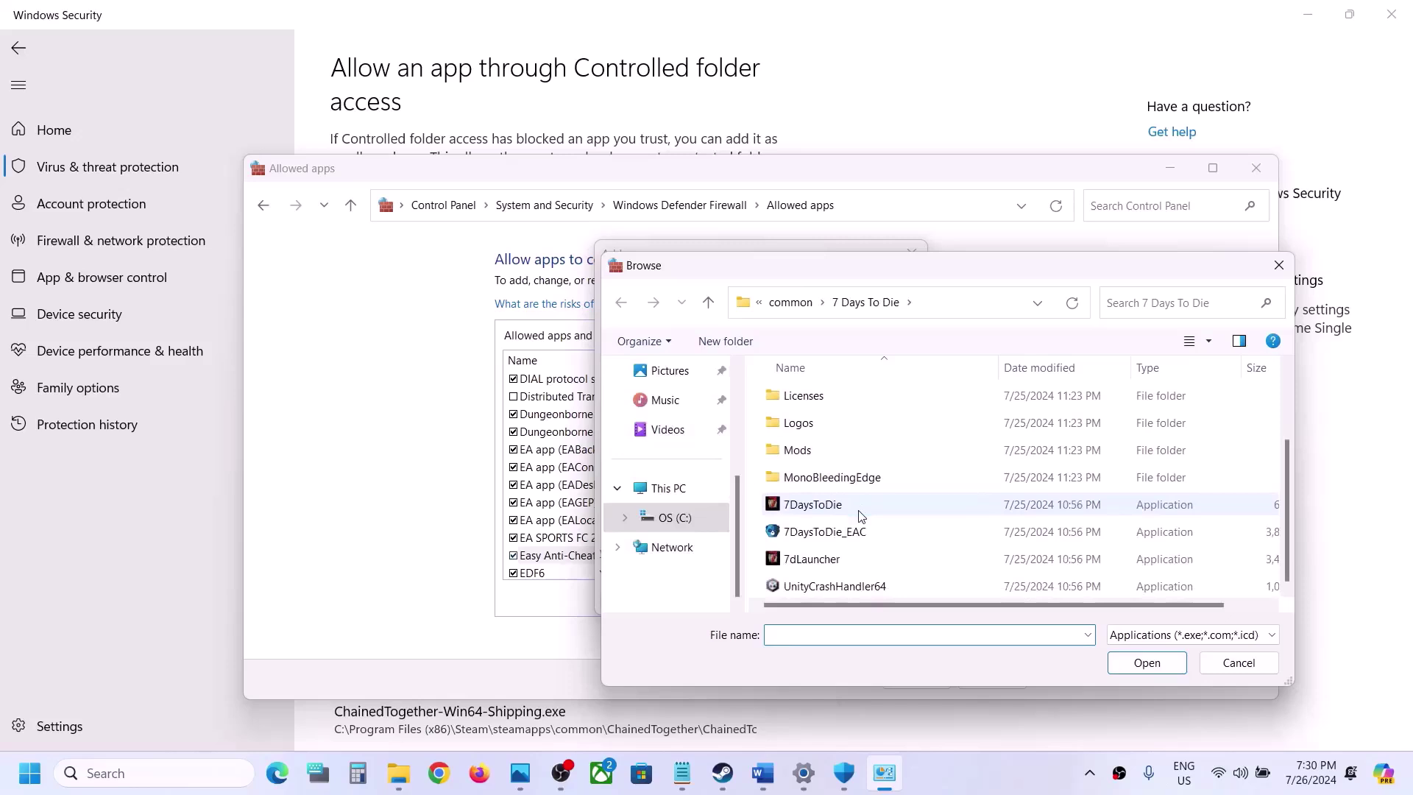
{"action": "left_click", "coordinate": [817, 559]}
{"action": "left_click", "coordinate": [1138, 670]}
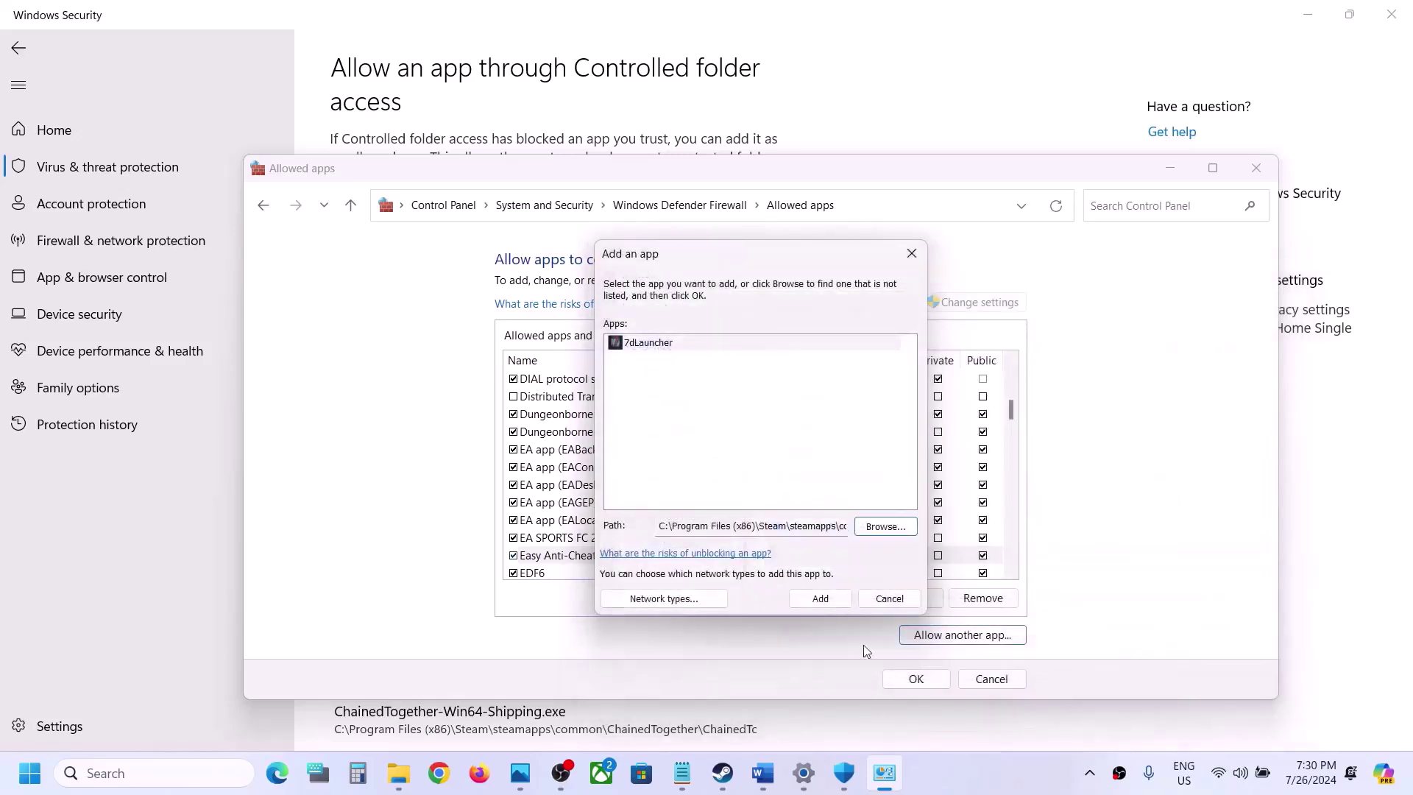
{"action": "left_click", "coordinate": [822, 600]}
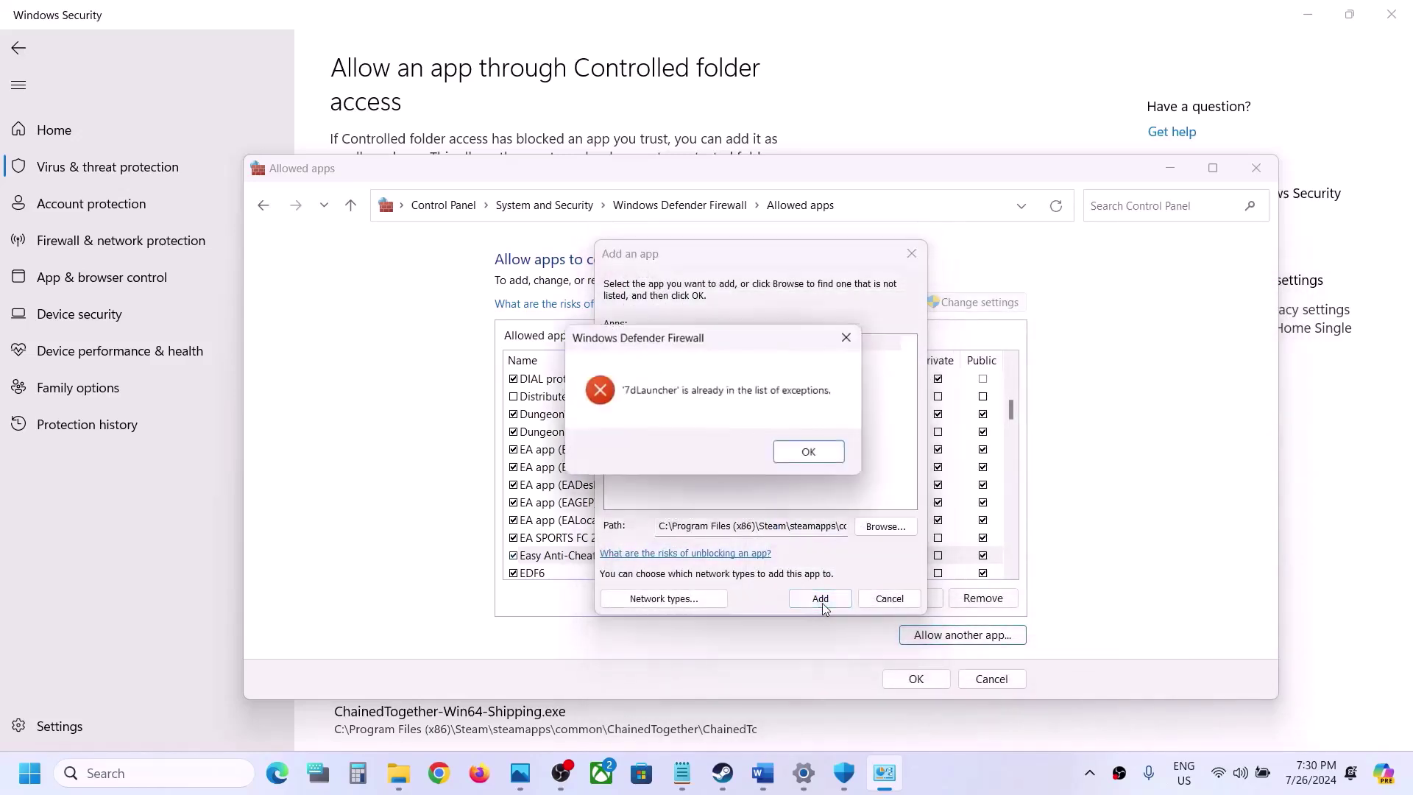
{"action": "left_click", "coordinate": [818, 459]}
{"action": "left_click", "coordinate": [913, 253]}
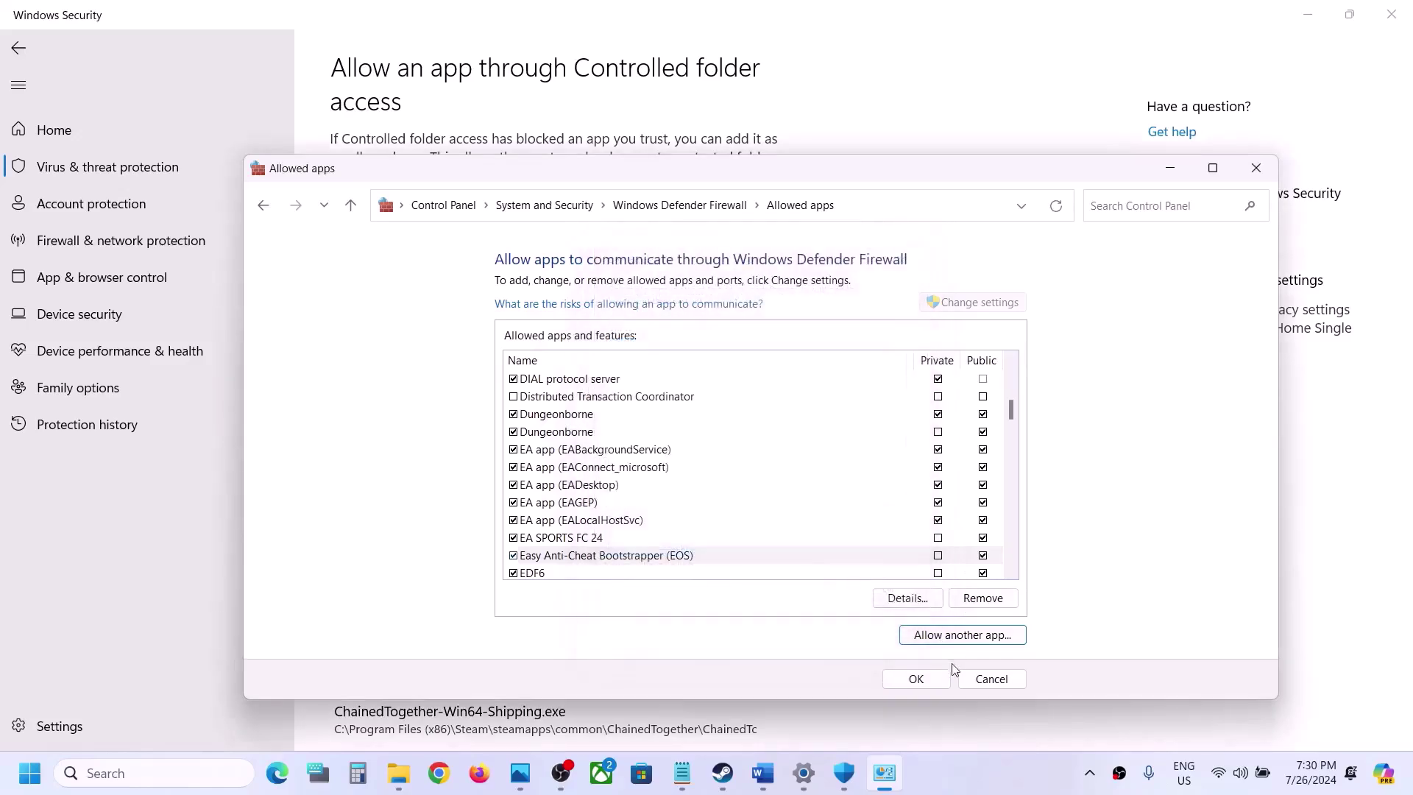
- Save the firewall's allowed apps and close the firewall, Windows Security and Settings windows
{"action": "left_click", "coordinate": [916, 678]}
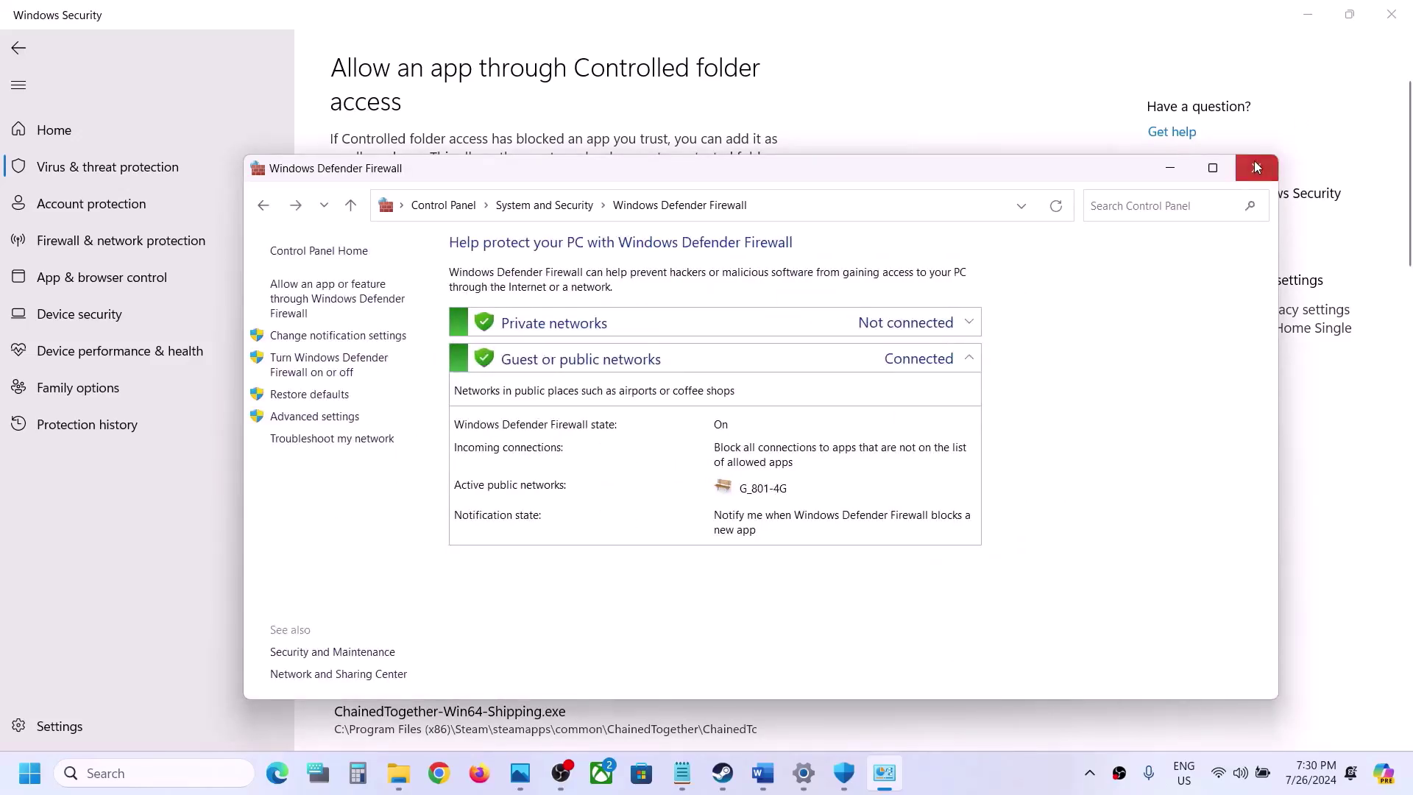
{"action": "left_click", "coordinate": [1255, 168]}
{"action": "left_click", "coordinate": [1395, 14]}
{"action": "left_click", "coordinate": [1393, 14]}
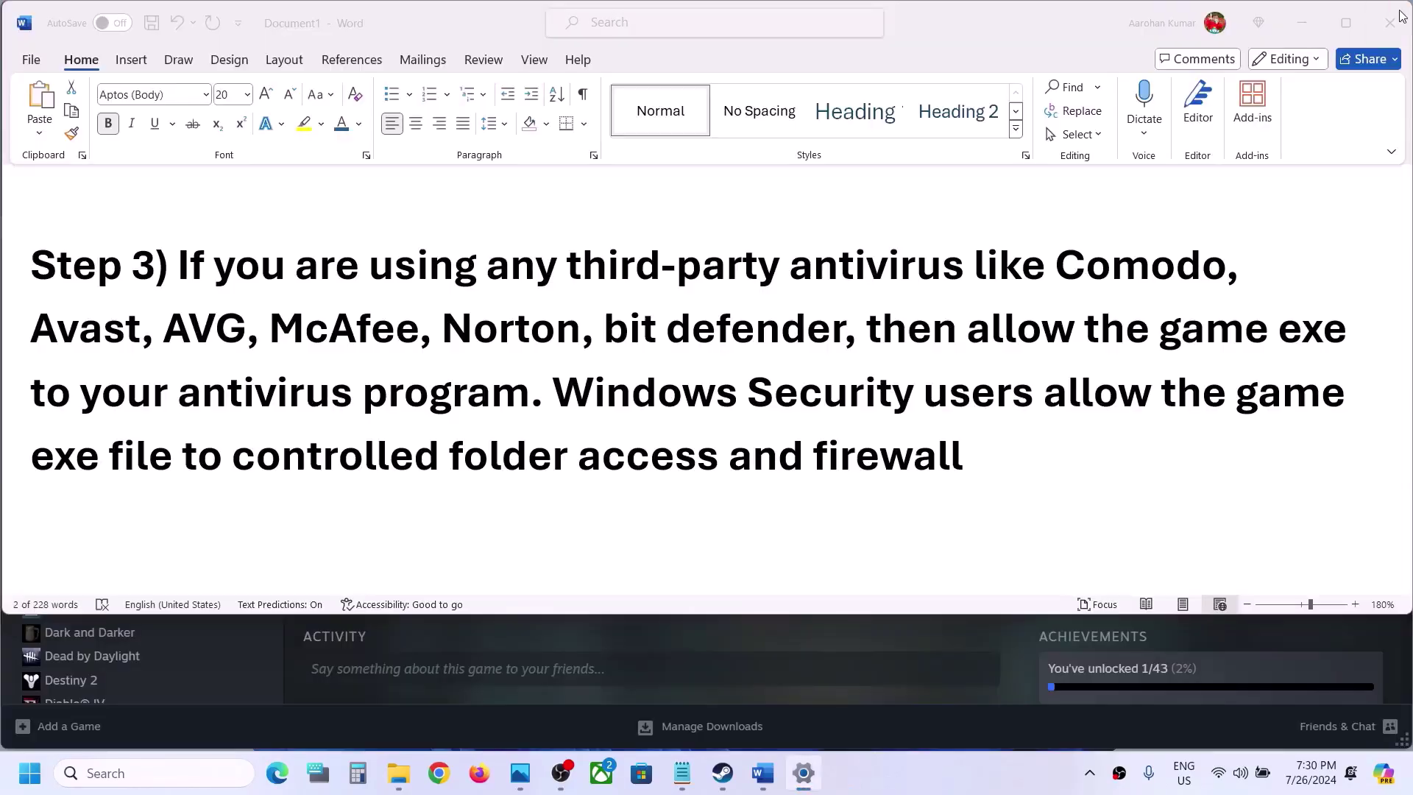
- Go to Step 4 in the Word document and highlight its instruction on a clean graphics driver installation
{"action": "scroll", "coordinate": [881, 409], "scroll_direction": "down", "scroll_amount": 3}
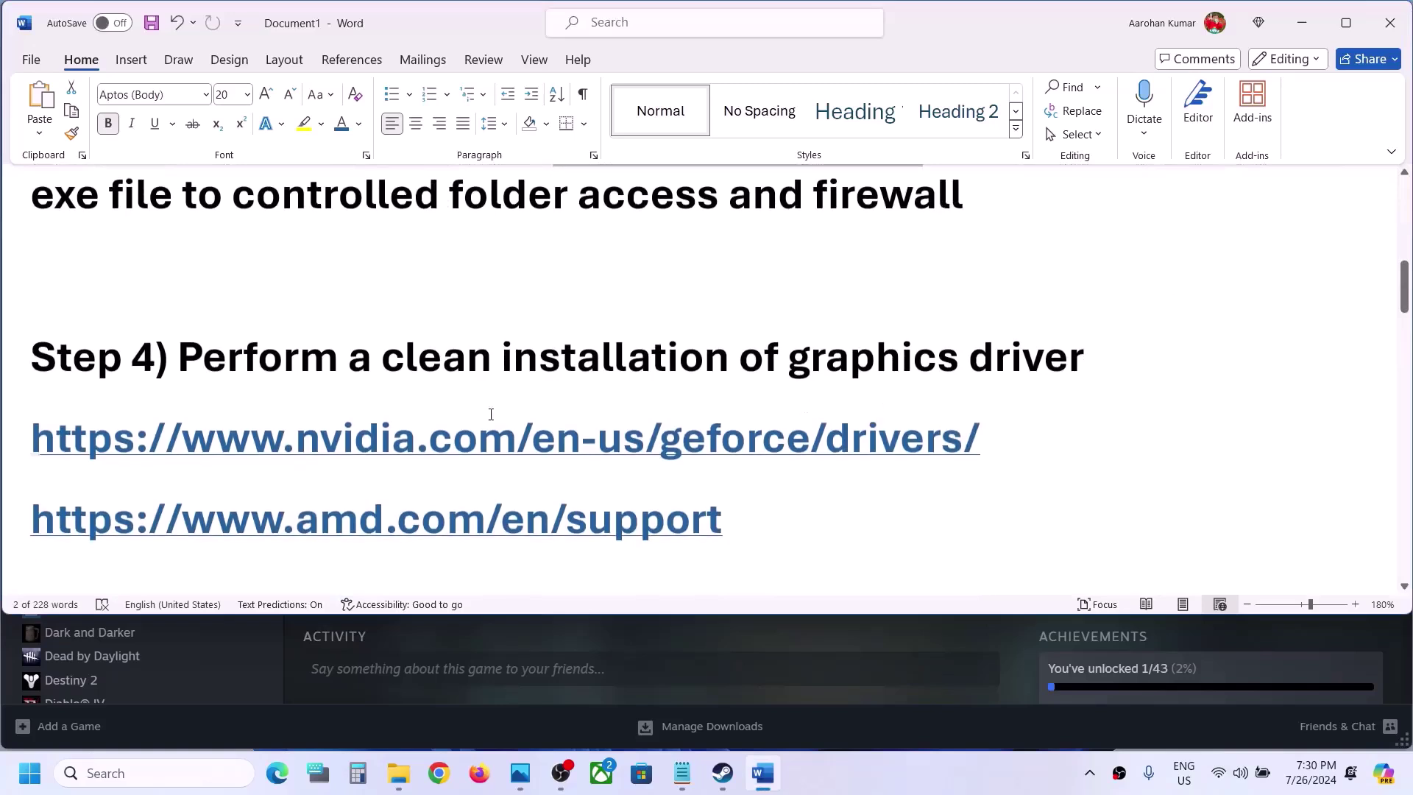
{"action": "left_click_drag", "start_coordinate": [204, 345], "coordinate": [993, 361]}
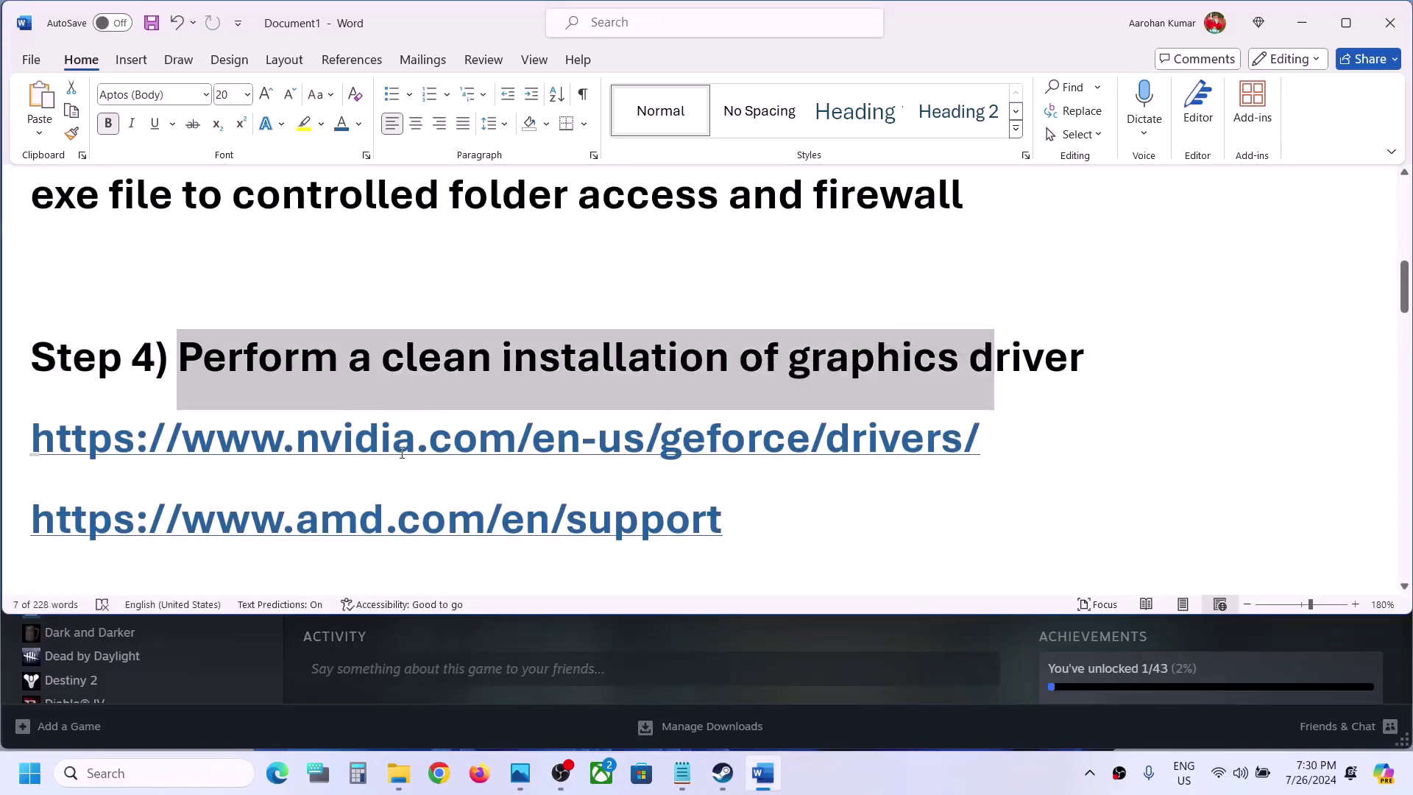